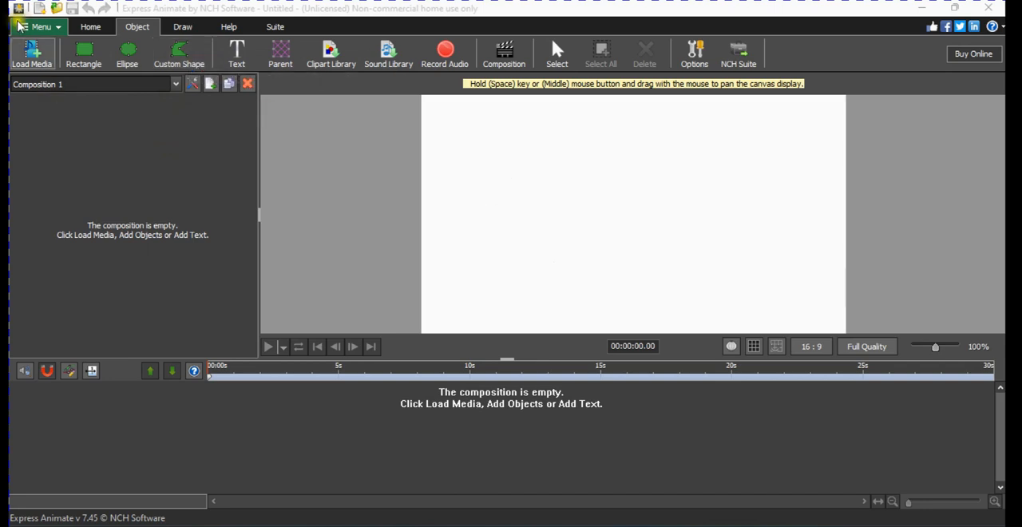
Draw a closed six-vertex custom shape across the upper-left half of the canvas.
{"action": "left_click", "coordinate": [185, 53]}
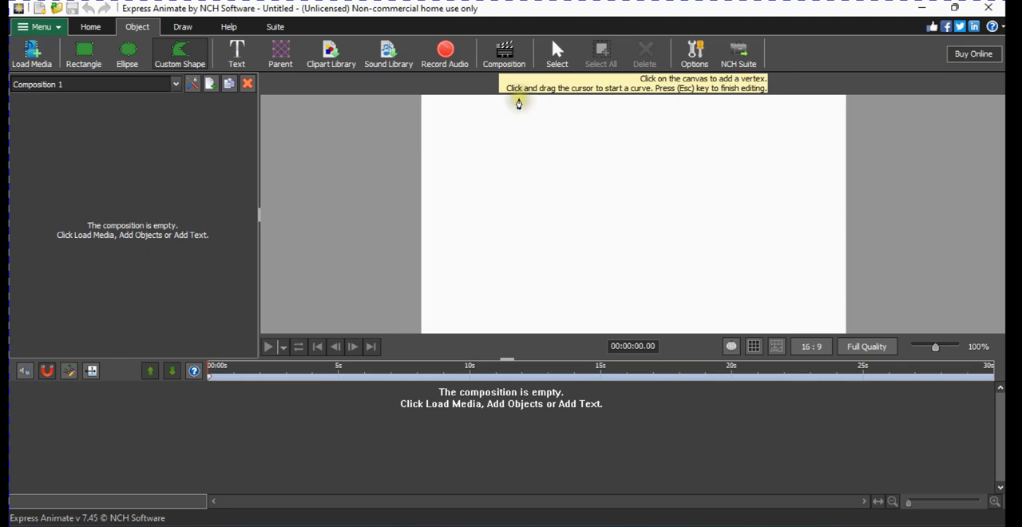
{"action": "left_click", "coordinate": [518, 95]}
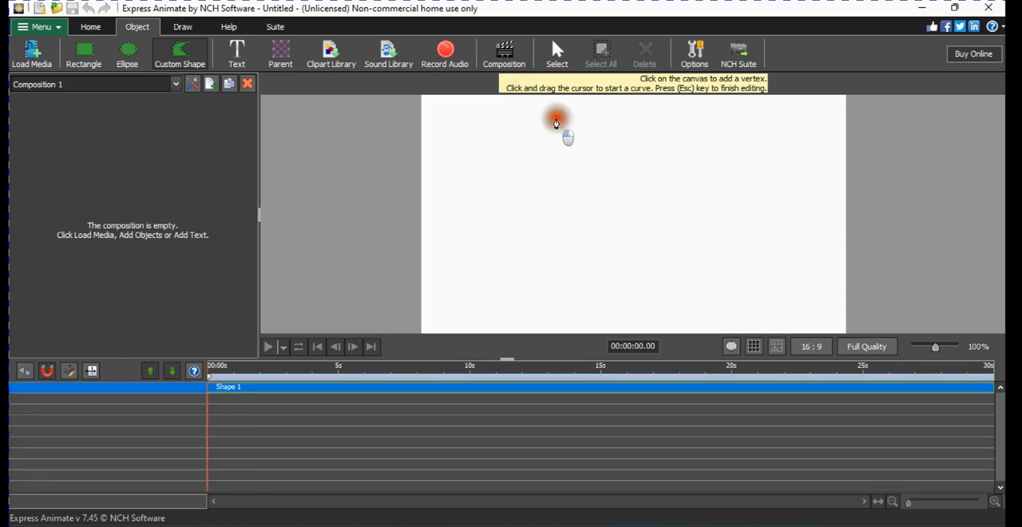
{"action": "left_click", "coordinate": [637, 134]}
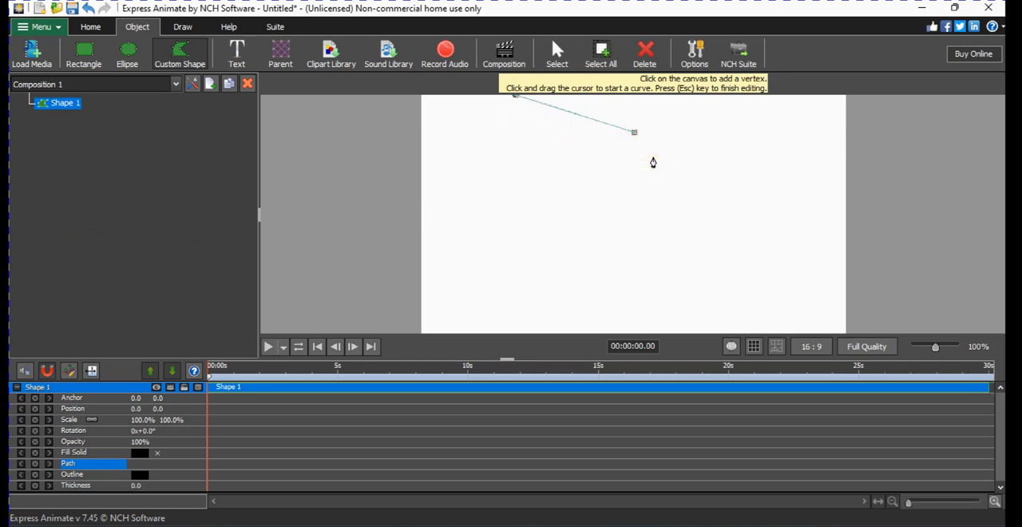
{"action": "left_click", "coordinate": [651, 234]}
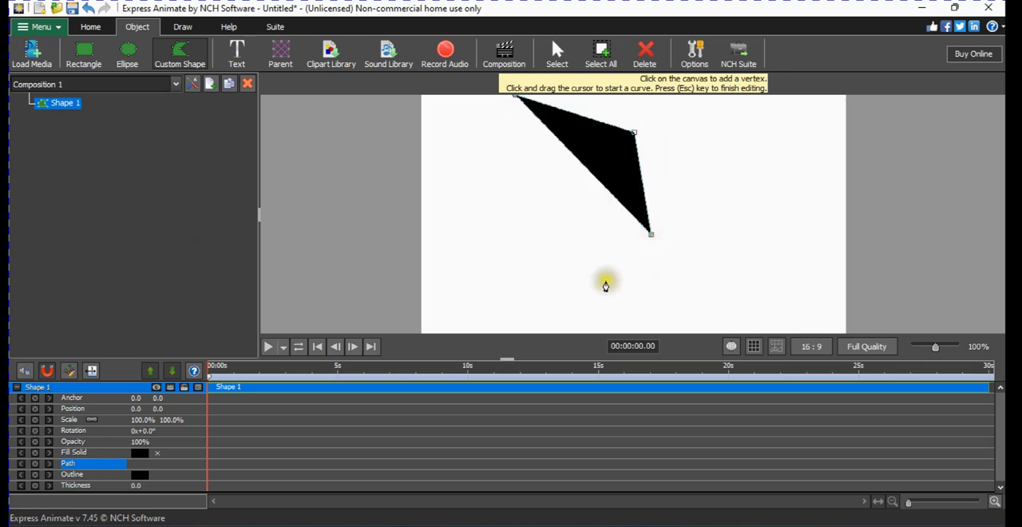
{"action": "left_click", "coordinate": [564, 284]}
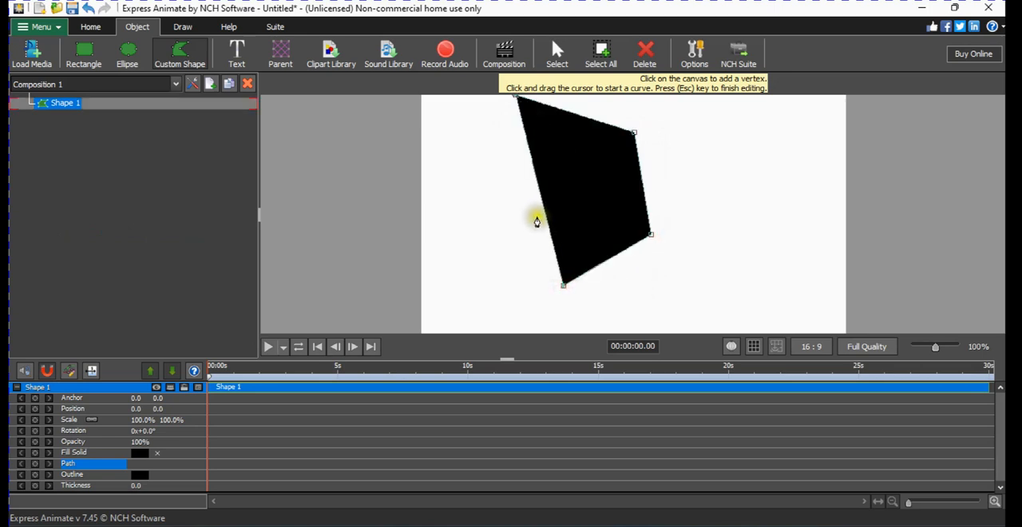
{"action": "left_click", "coordinate": [527, 190]}
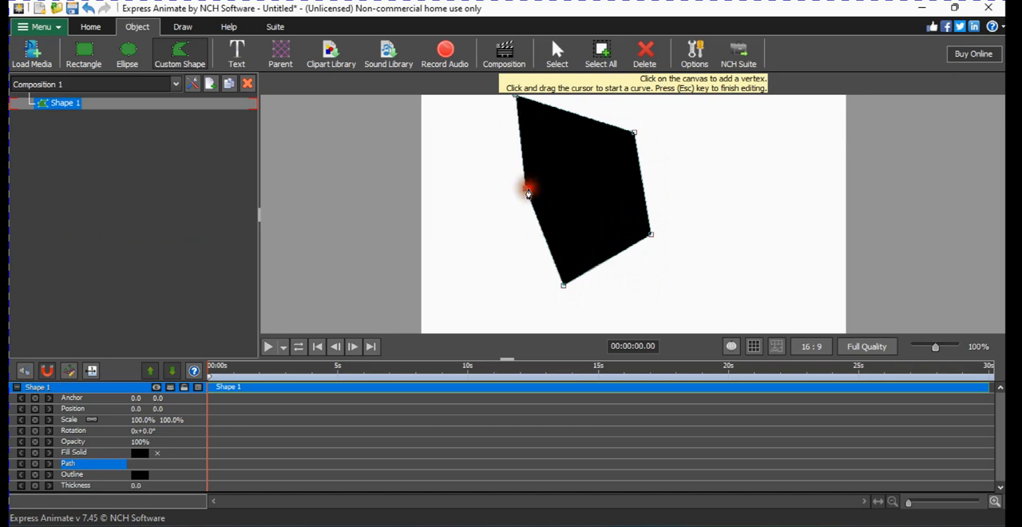
{"action": "left_click", "coordinate": [423, 151]}
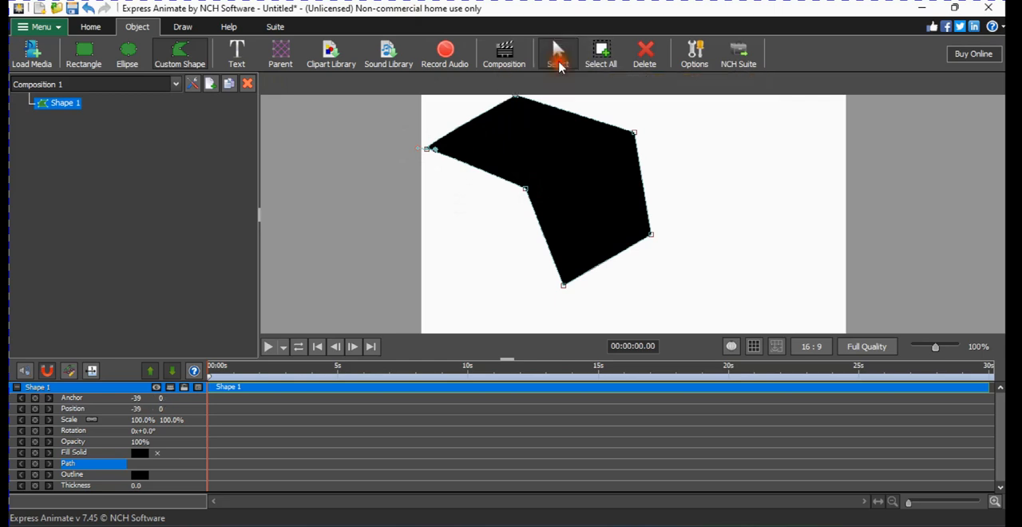
Move the shape's two lowest vertices inward, up and to the left, to reshape its lower part.
{"action": "left_click", "coordinate": [557, 55]}
{"action": "left_click", "coordinate": [566, 274]}
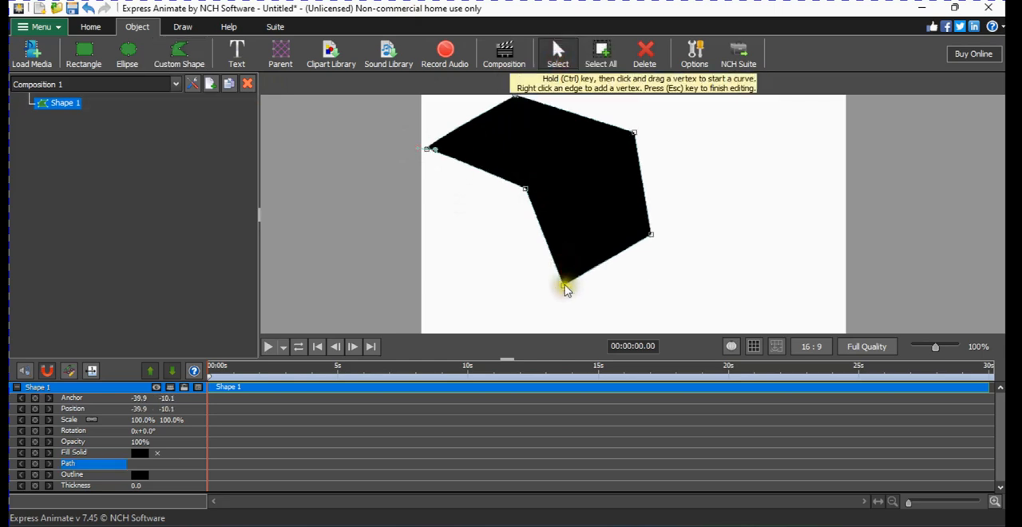
{"action": "left_click_drag", "start_coordinate": [565, 286], "coordinate": [529, 268]}
{"action": "left_click_drag", "start_coordinate": [654, 235], "coordinate": [627, 226]}
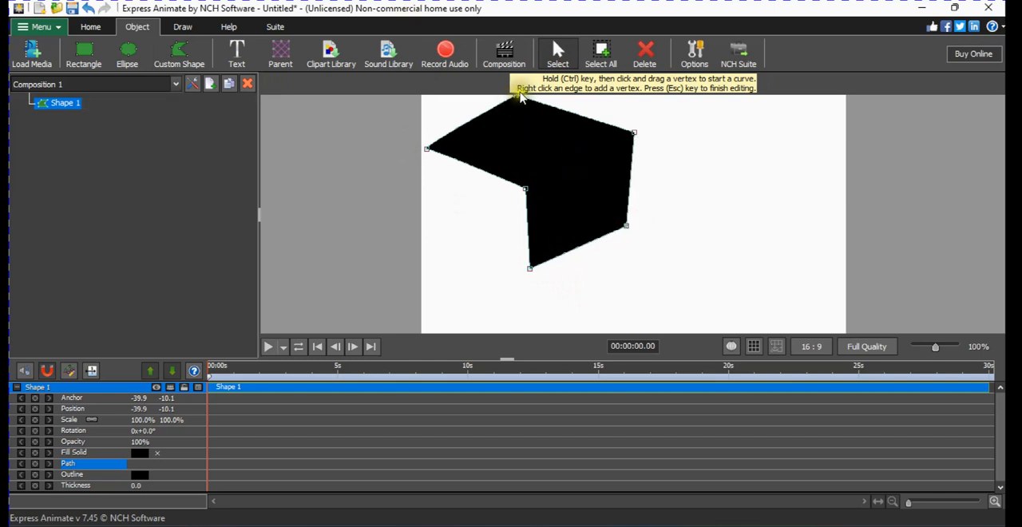
Move the shape's topmost vertex up and to the left, slightly beyond the canvas's upper edge.
{"action": "mouse_move", "coordinate": [517, 97]}
{"action": "left_mouse_down"}
{"action": "mouse_move", "coordinate": [447, 72]}
{"action": "mouse_move", "coordinate": [516, 101]}
{"action": "left_mouse_up"}
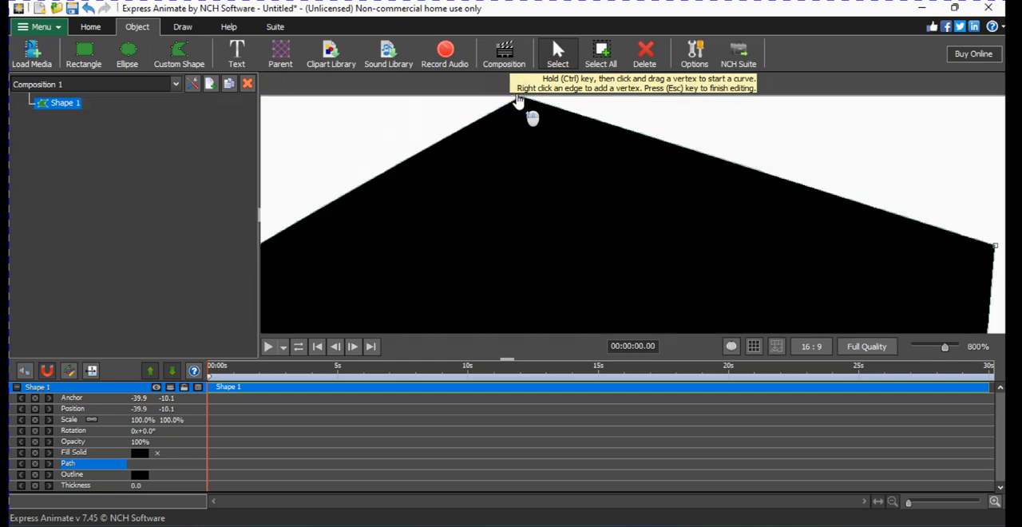
{"action": "scroll", "coordinate": [529, 107], "scroll_direction": "up", "scroll_amount": 5}
{"action": "scroll", "coordinate": [551, 112], "scroll_direction": "up", "scroll_amount": 1}
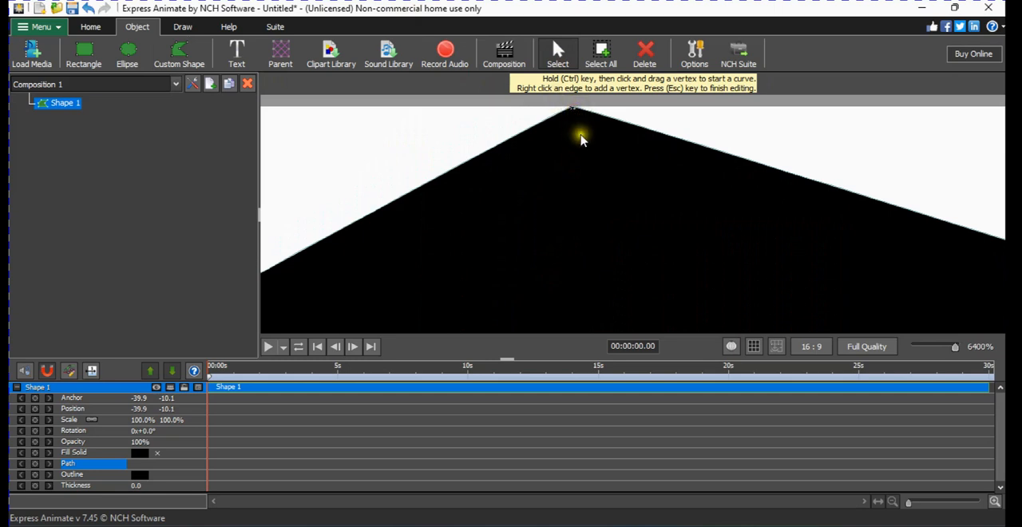
{"action": "scroll", "coordinate": [577, 127], "scroll_direction": "down", "scroll_amount": 1}
{"action": "scroll", "coordinate": [591, 148], "scroll_direction": "down", "scroll_amount": 1}
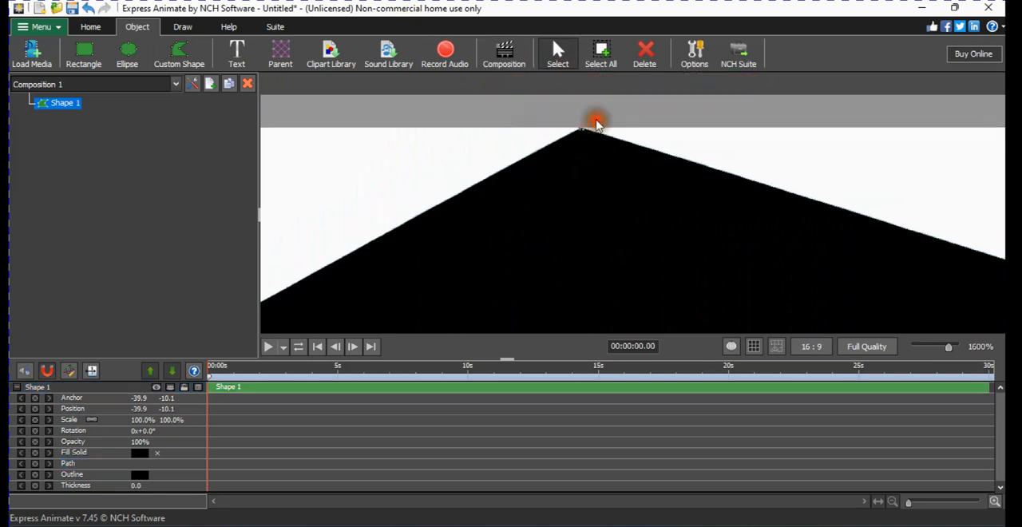
{"action": "key", "text": "Escape"}
{"action": "left_click", "coordinate": [583, 134]}
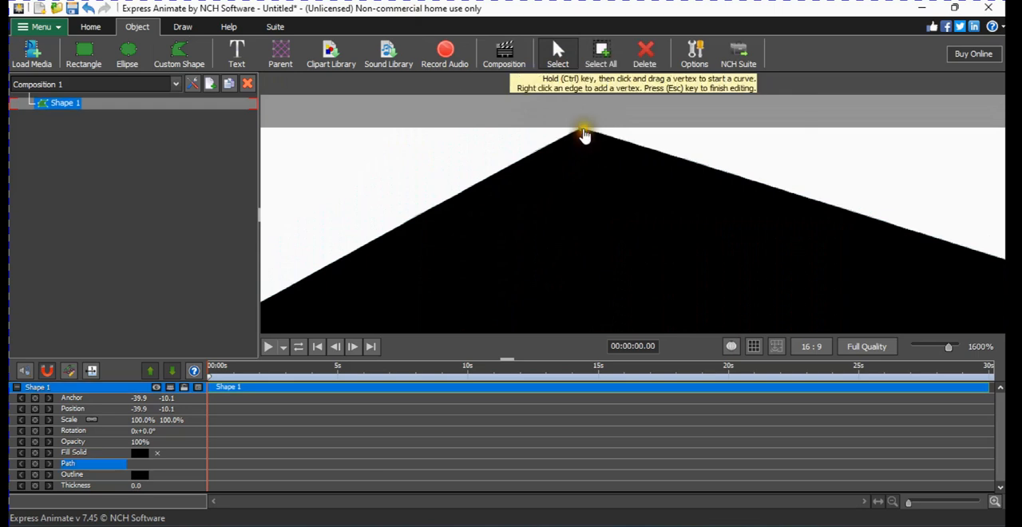
{"action": "left_click_drag", "start_coordinate": [582, 133], "coordinate": [472, 114]}
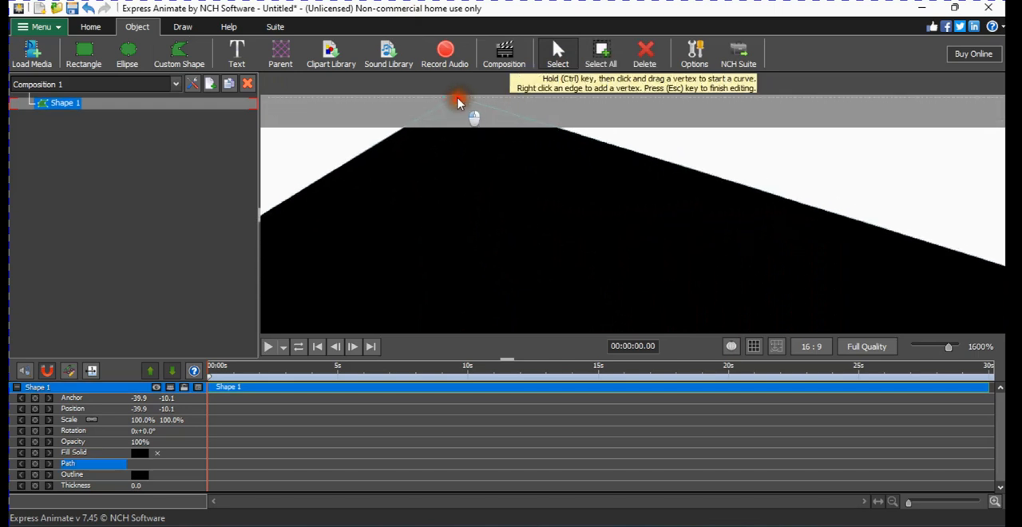
Stretch the shape's leftmost vertex far past the canvas's left edge, level with its top vertex, and deselect the shape.
{"action": "scroll", "coordinate": [499, 177], "scroll_direction": "down", "scroll_amount": 6}
{"action": "scroll", "coordinate": [496, 180], "scroll_direction": "up", "scroll_amount": 1}
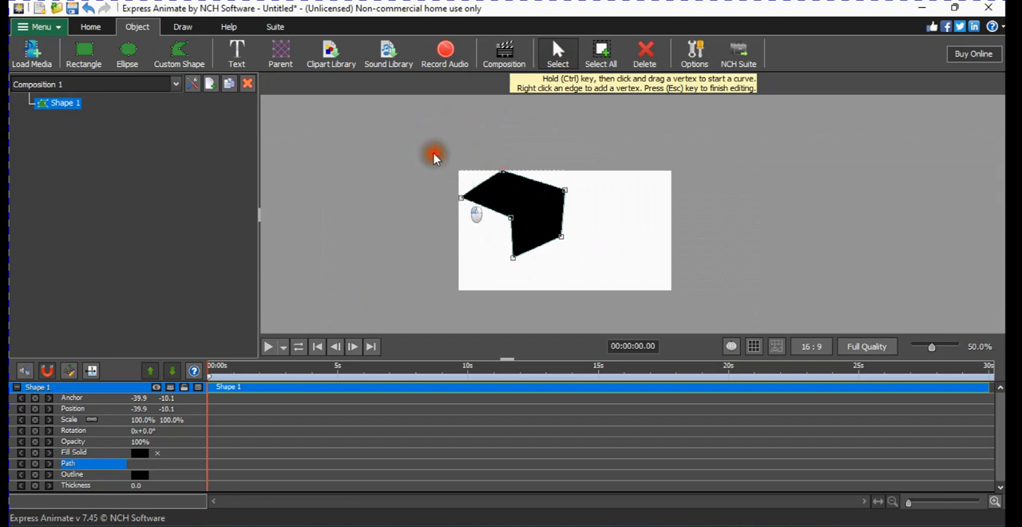
{"action": "scroll", "coordinate": [449, 171], "scroll_direction": "up", "scroll_amount": 5}
{"action": "scroll", "coordinate": [479, 200], "scroll_direction": "up", "scroll_amount": 1}
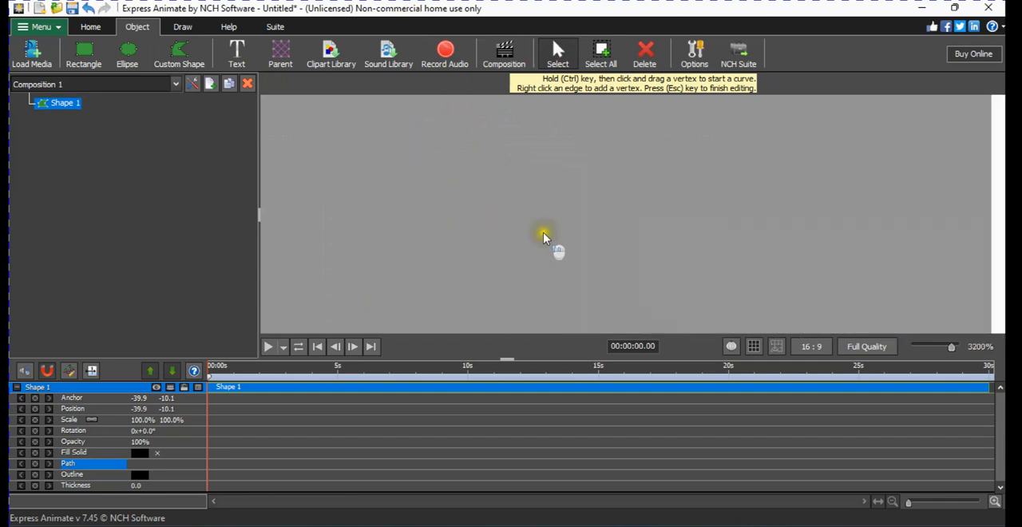
{"action": "scroll", "coordinate": [671, 246], "scroll_direction": "up", "scroll_amount": 1}
{"action": "scroll", "coordinate": [676, 242], "scroll_direction": "down", "scroll_amount": 5}
{"action": "scroll", "coordinate": [676, 240], "scroll_direction": "down", "scroll_amount": 2}
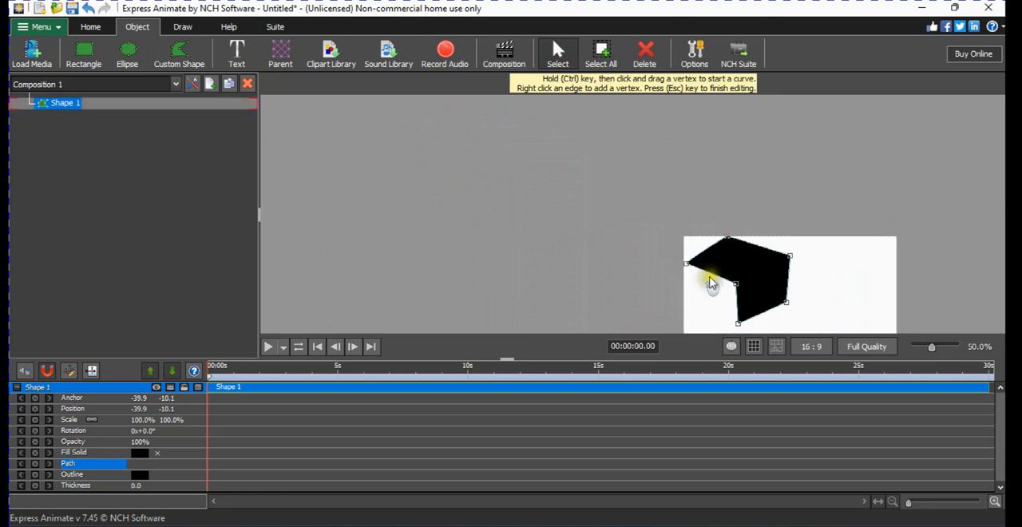
{"action": "scroll", "coordinate": [635, 224], "scroll_direction": "up", "scroll_amount": 2}
{"action": "left_click_drag", "start_coordinate": [630, 227], "coordinate": [338, 105]}
{"action": "scroll", "coordinate": [713, 231], "scroll_direction": "down", "scroll_amount": 3}
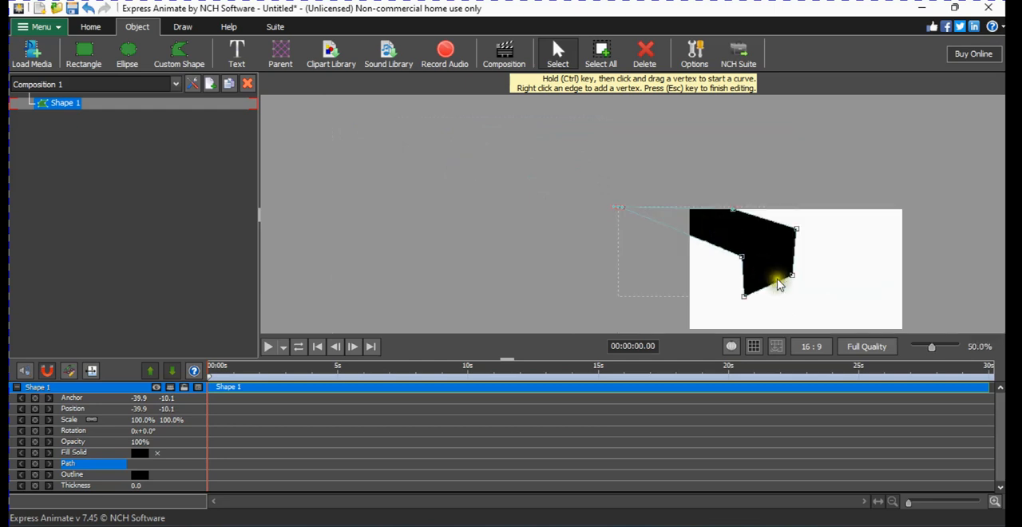
{"action": "scroll", "coordinate": [778, 281], "scroll_direction": "up", "scroll_amount": 2}
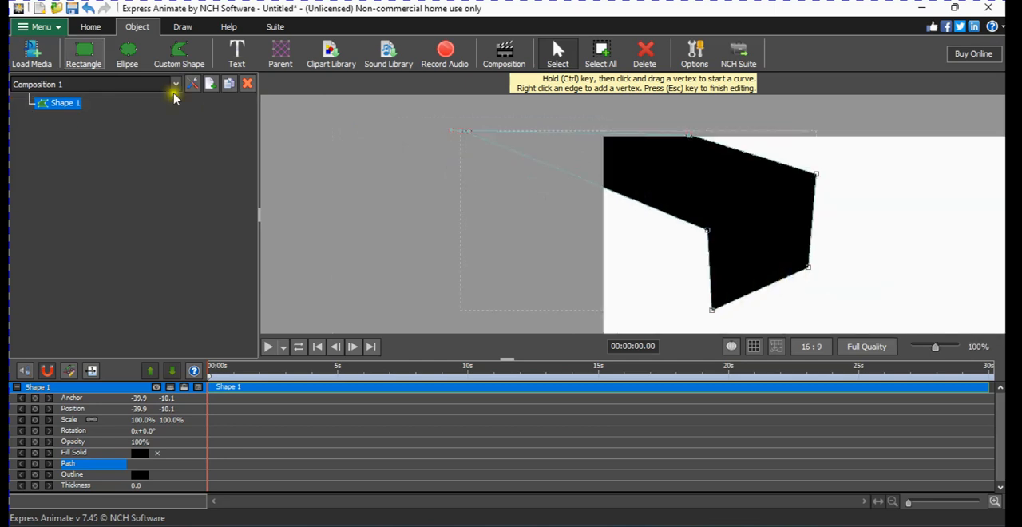
{"action": "left_click", "coordinate": [206, 153]}
Draw a small upright door-like custom shape in the white area below and left of the large shape's inner corner.
{"action": "left_click", "coordinate": [183, 54]}
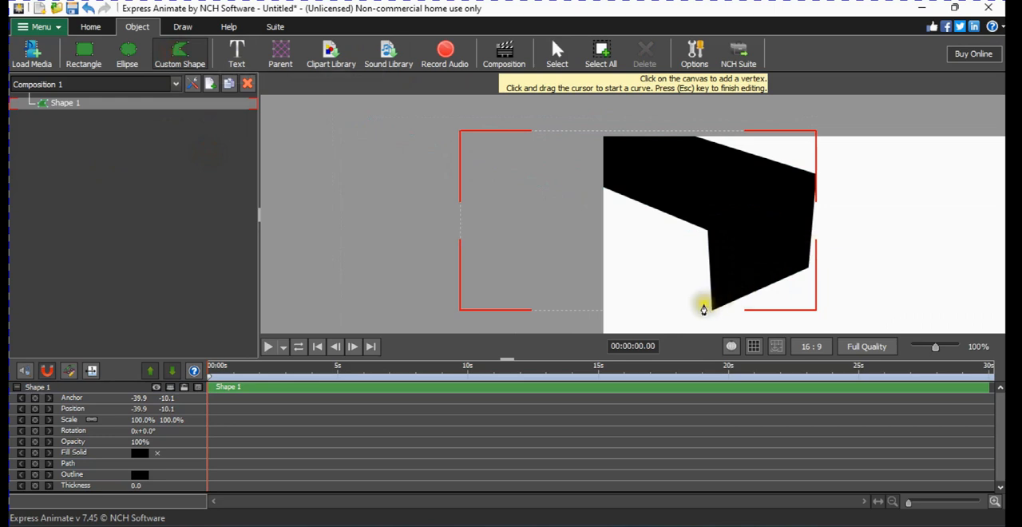
{"action": "left_click", "coordinate": [698, 242]}
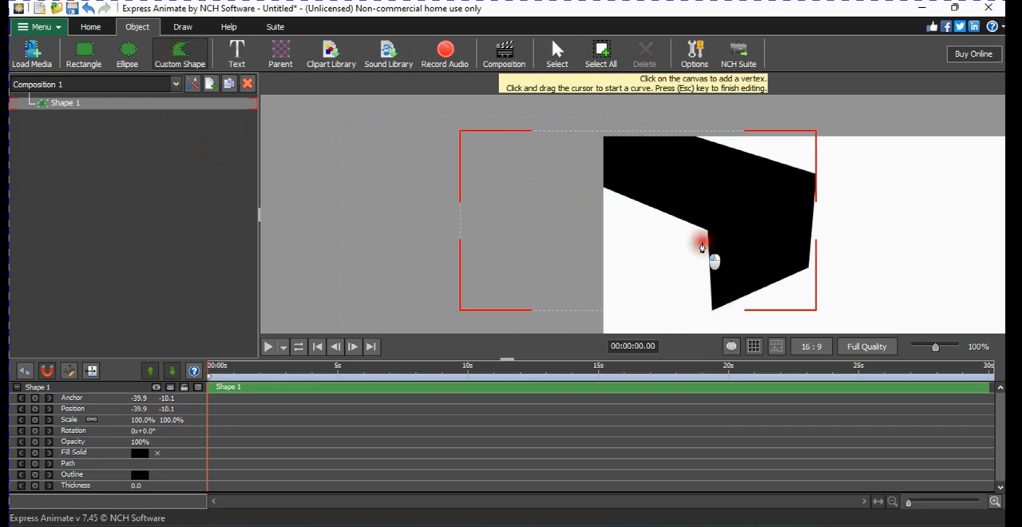
{"action": "left_click", "coordinate": [665, 226]}
{"action": "left_click", "coordinate": [667, 259]}
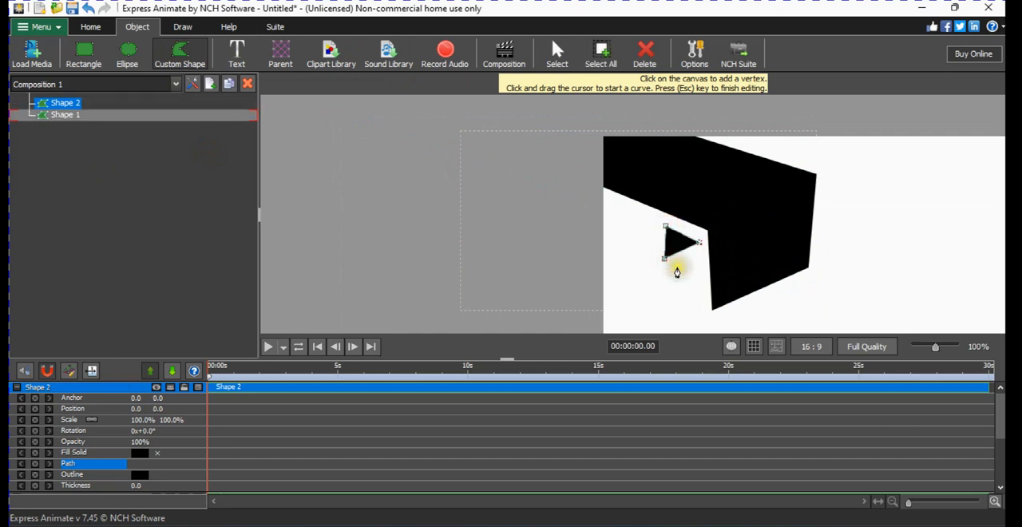
{"action": "left_click", "coordinate": [661, 266]}
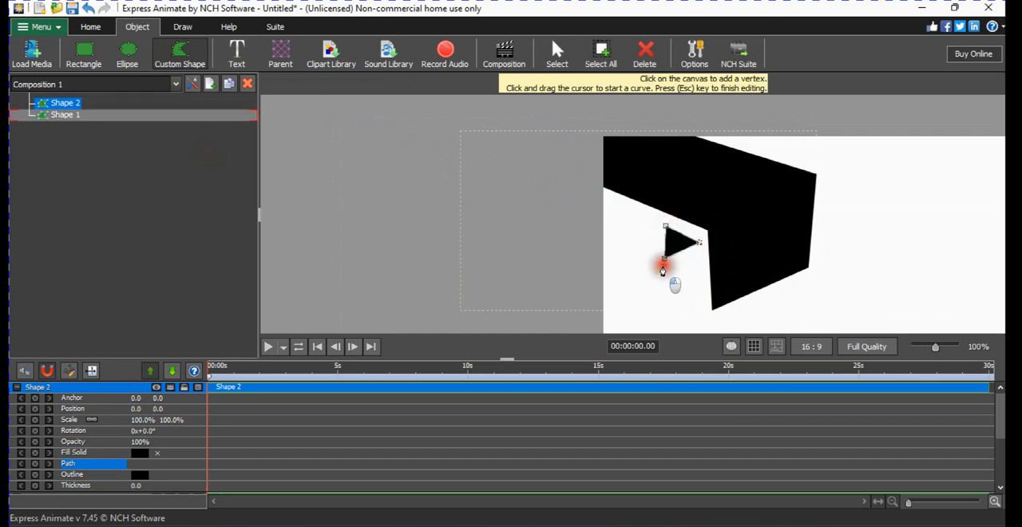
{"action": "left_click", "coordinate": [669, 268]}
{"action": "left_click", "coordinate": [674, 270]}
{"action": "left_click", "coordinate": [676, 277]}
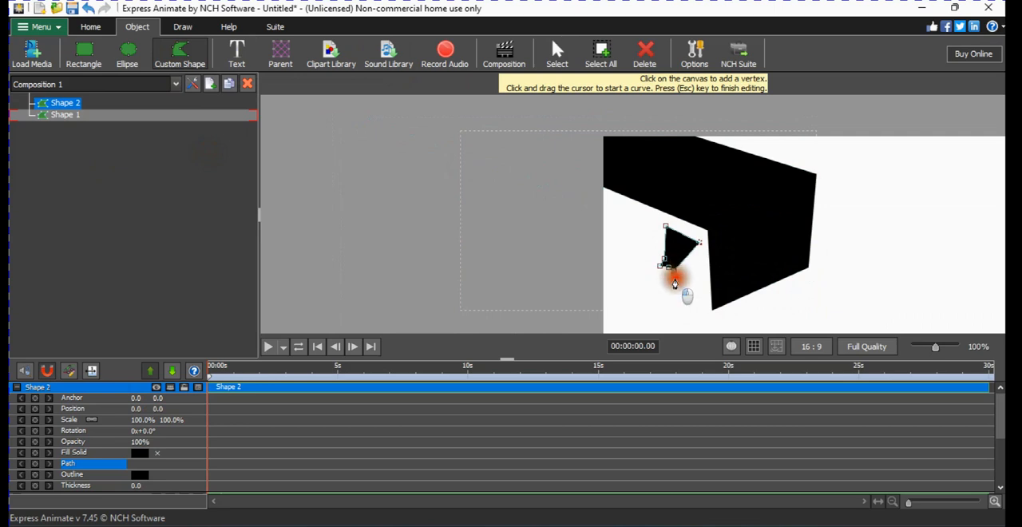
{"action": "left_click", "coordinate": [675, 286]}
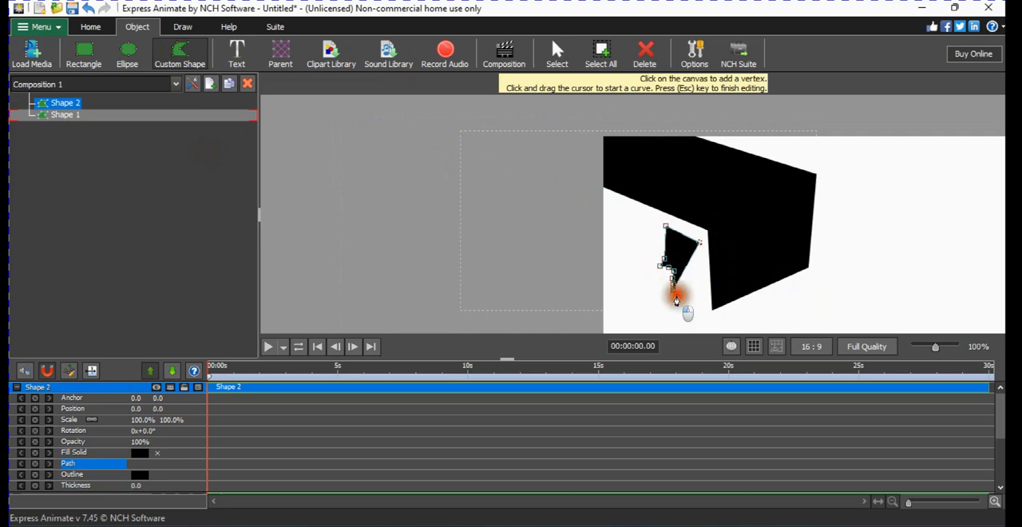
{"action": "left_click", "coordinate": [685, 297]}
{"action": "left_click", "coordinate": [703, 302]}
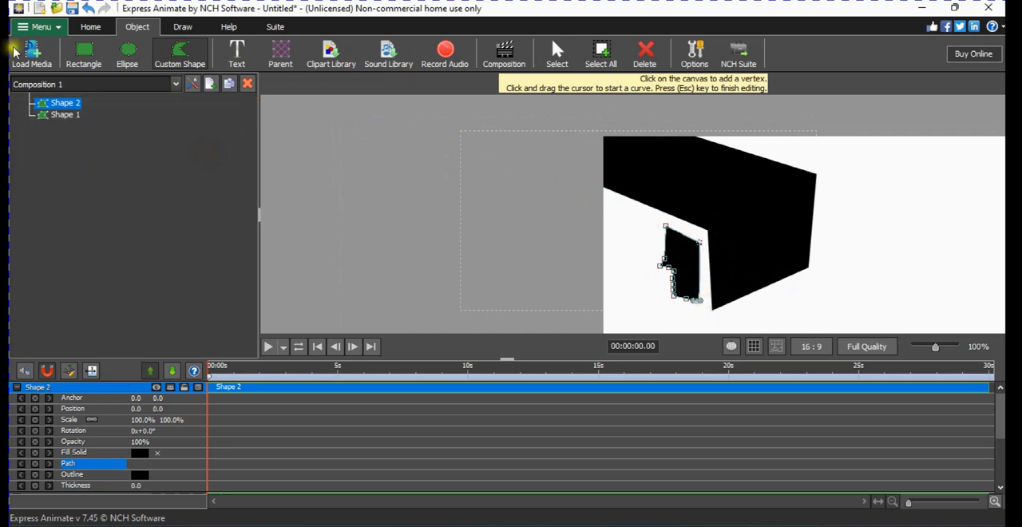
Nest Shape 2 under Shape 1 in the object tree and rename it Door.
{"action": "mouse_move", "coordinate": [67, 118]}
{"action": "left_mouse_down"}
{"action": "mouse_move", "coordinate": [89, 142]}
{"action": "mouse_move", "coordinate": [69, 115]}
{"action": "left_mouse_up"}
{"action": "right_click", "coordinate": [69, 115]}
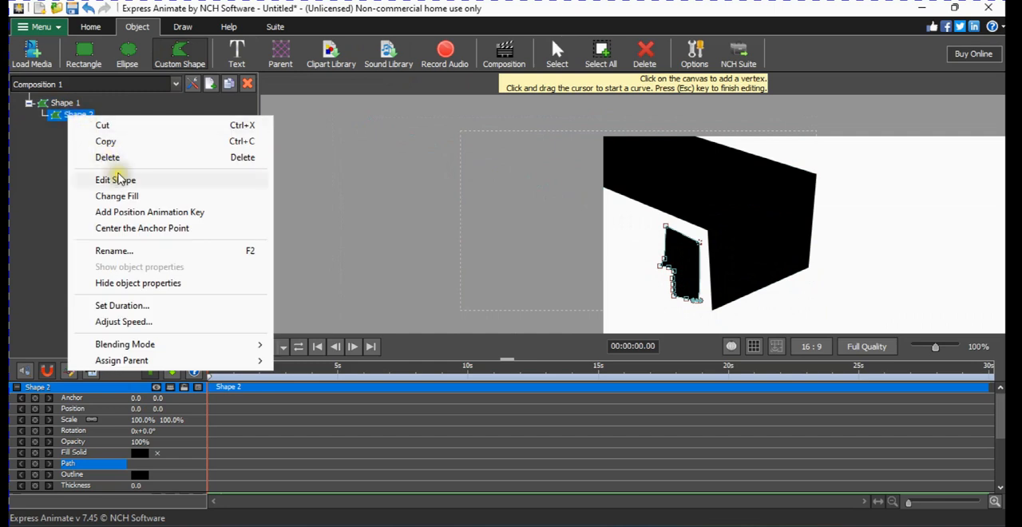
{"action": "left_click", "coordinate": [148, 251]}
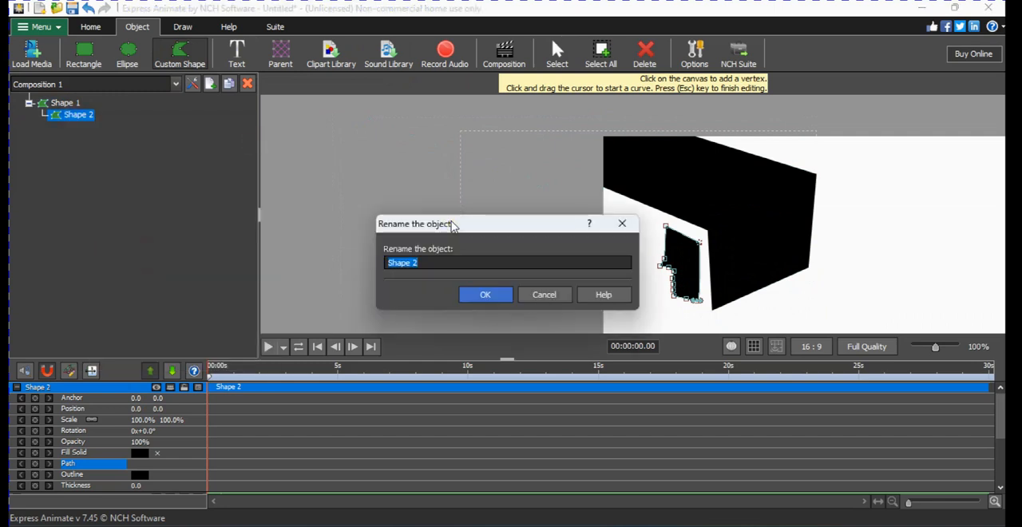
{"action": "type", "text": "Door"}
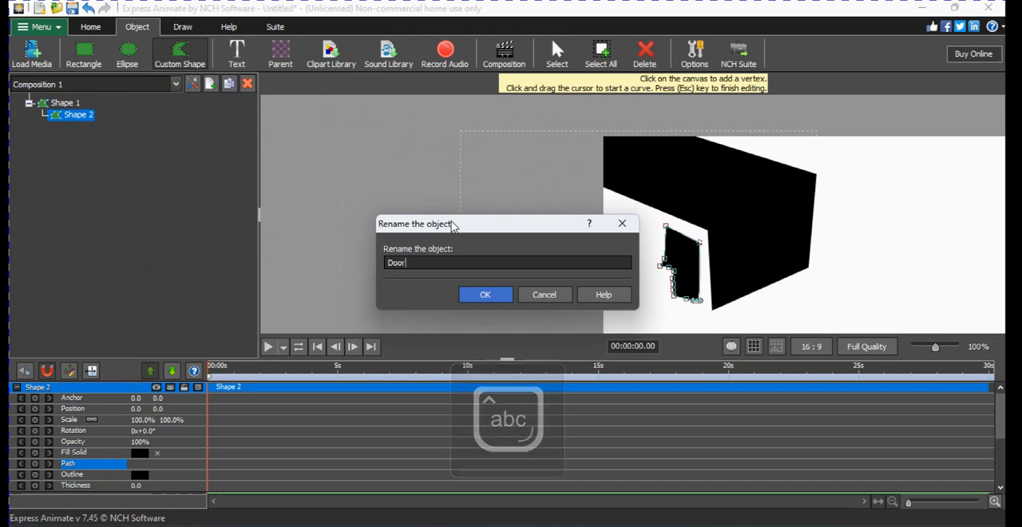
{"action": "key", "text": "Return"}
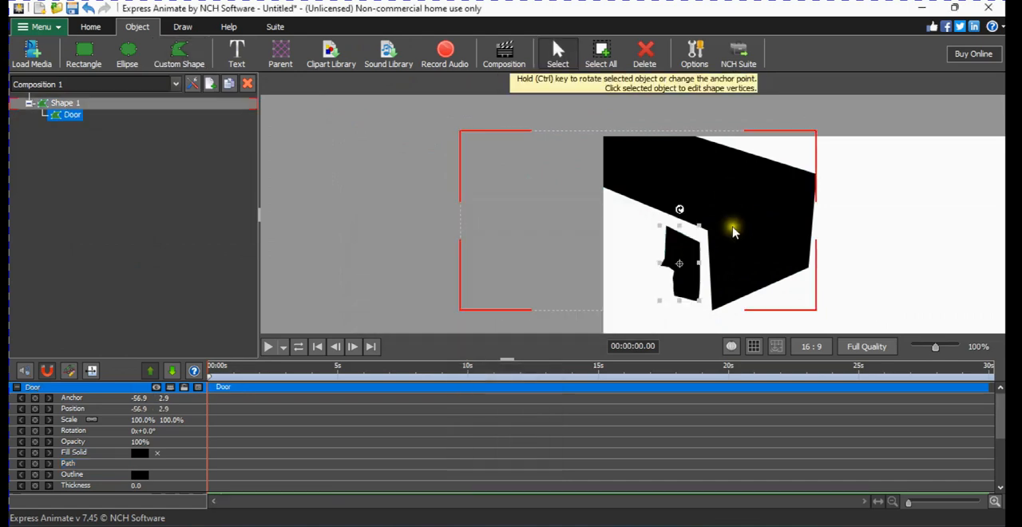
Raise the Door shape's two upper vertices so its top edge runs parallel to the large shape's underside.
{"action": "left_click", "coordinate": [559, 61]}
{"action": "left_click", "coordinate": [703, 260]}
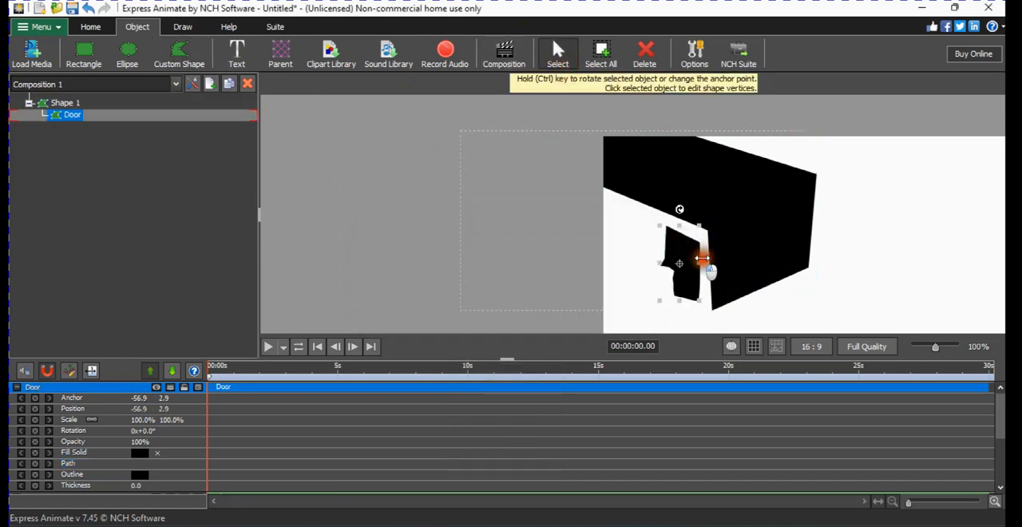
{"action": "left_click", "coordinate": [702, 264]}
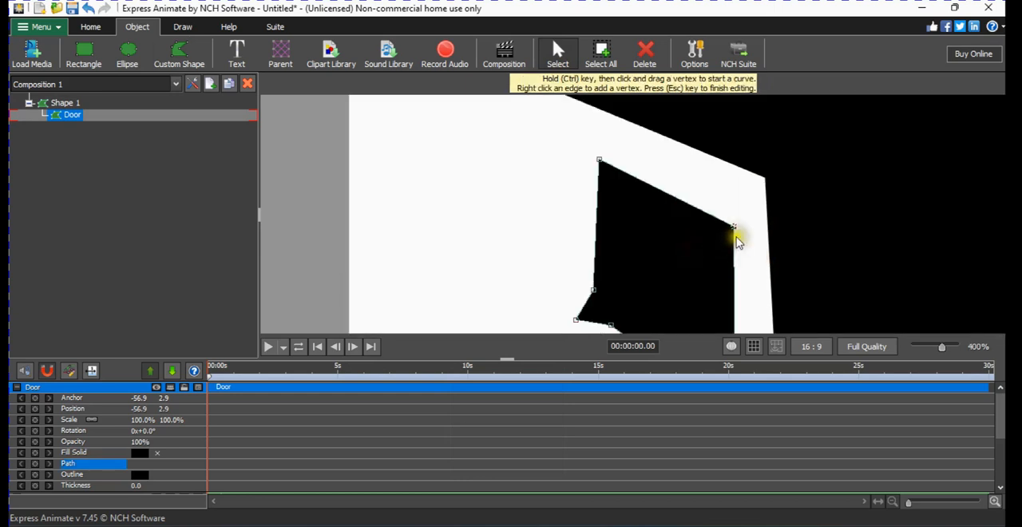
{"action": "left_click_drag", "start_coordinate": [736, 232], "coordinate": [743, 209]}
{"action": "left_click_drag", "start_coordinate": [603, 162], "coordinate": [605, 150]}
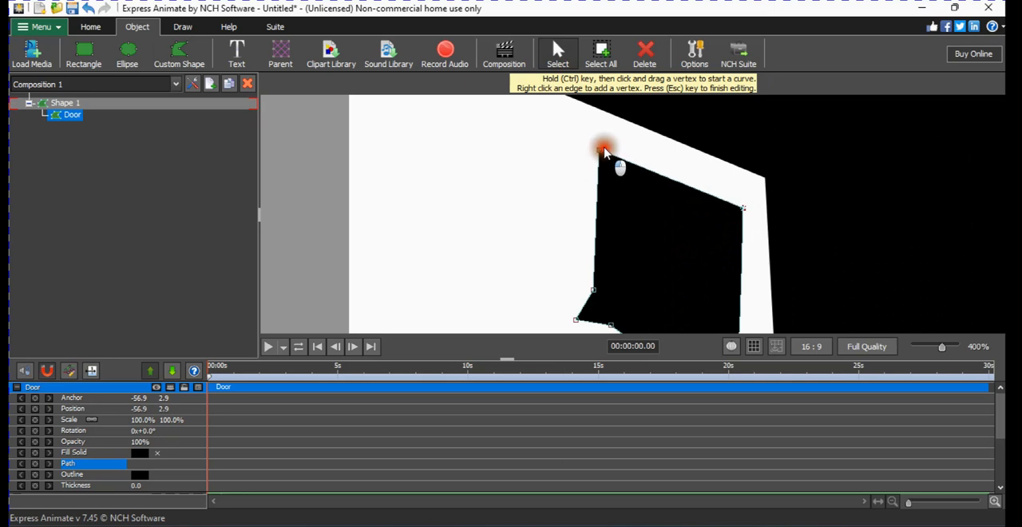
Pull the Door shape's protruding left vertex inward so it lines up with the straight left edge above it.
{"action": "scroll", "coordinate": [608, 152], "scroll_direction": "down", "scroll_amount": 1}
{"action": "scroll", "coordinate": [611, 198], "scroll_direction": "down", "scroll_amount": 1}
{"action": "scroll", "coordinate": [605, 211], "scroll_direction": "up", "scroll_amount": 2}
{"action": "left_click_drag", "start_coordinate": [605, 213], "coordinate": [559, 190]}
{"action": "key", "text": "Escape"}
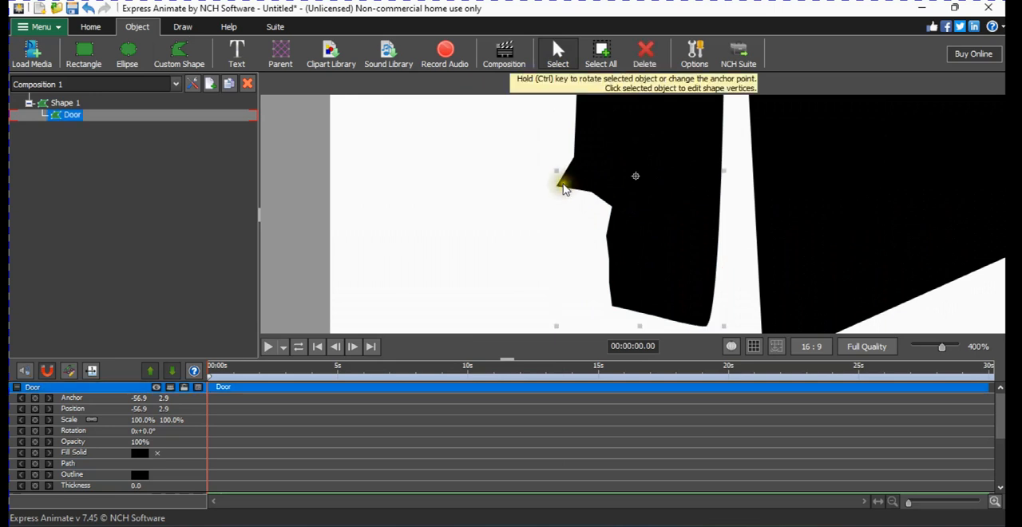
{"action": "left_click", "coordinate": [612, 155]}
{"action": "mouse_move", "coordinate": [564, 187]}
{"action": "left_mouse_down"}
{"action": "mouse_move", "coordinate": [580, 192]}
{"action": "mouse_move", "coordinate": [575, 182]}
{"action": "left_mouse_up"}
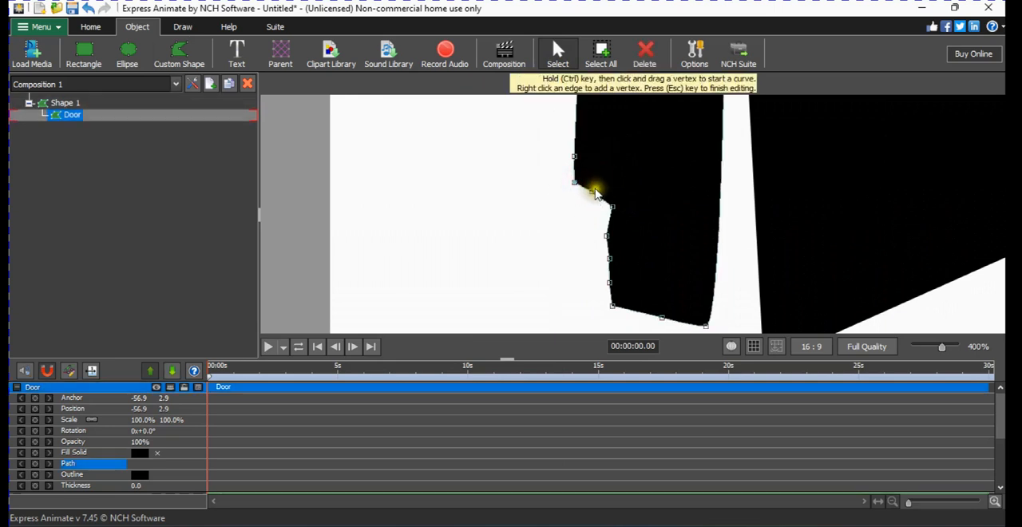
Round the inner corner of the Door's left notch and align the vertices below it into a straighter vertical edge.
{"action": "right_click", "coordinate": [625, 209]}
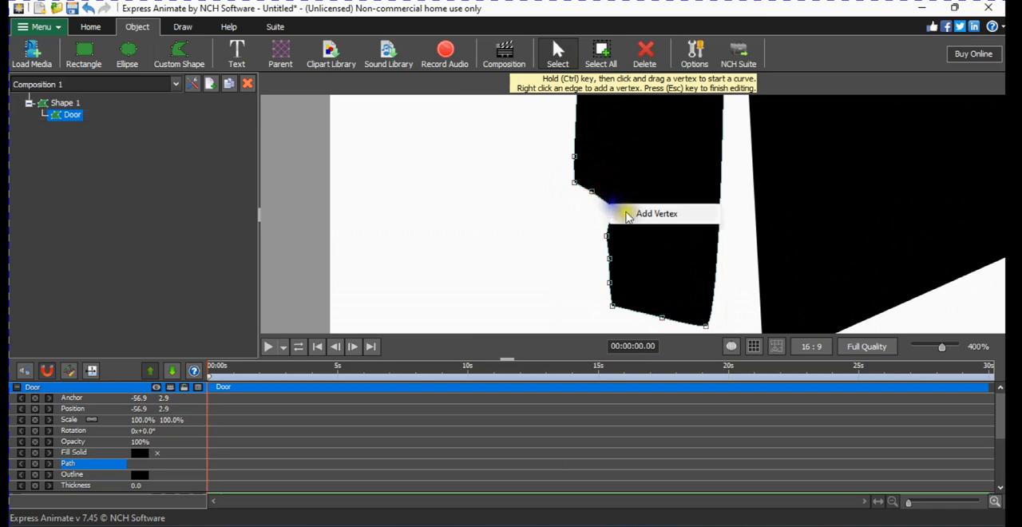
{"action": "left_click", "coordinate": [600, 204]}
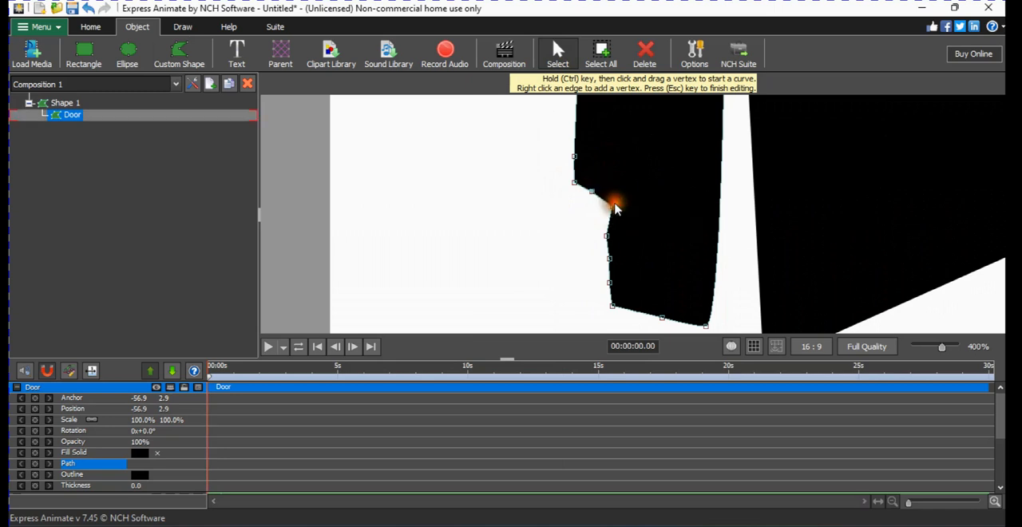
{"action": "right_click", "coordinate": [616, 212]}
{"action": "left_click", "coordinate": [639, 230]}
{"action": "left_click", "coordinate": [607, 238]}
{"action": "left_click_drag", "start_coordinate": [608, 237], "coordinate": [614, 237]}
{"action": "left_click", "coordinate": [614, 260]}
{"action": "left_click_drag", "start_coordinate": [615, 307], "coordinate": [610, 309]}
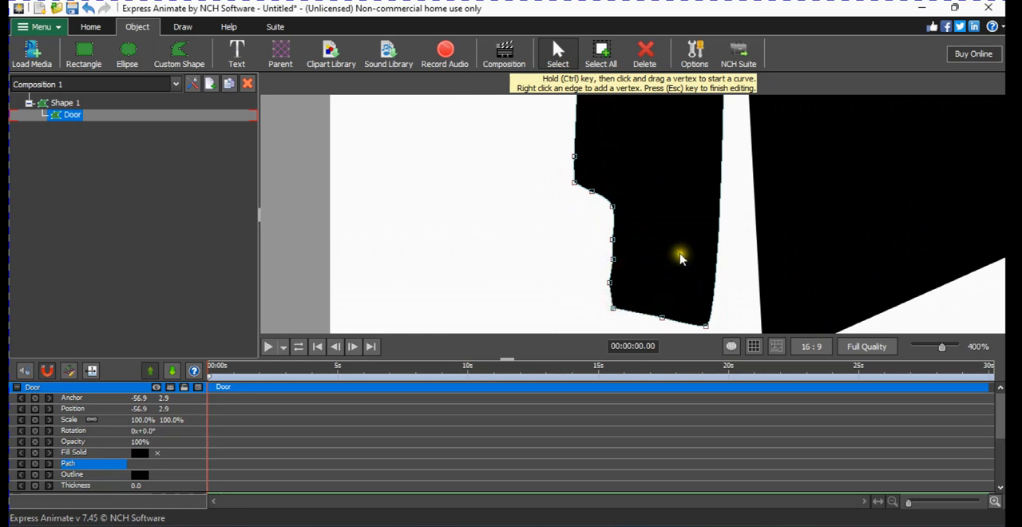
Move the Door's lower-right corner down and outward so its right edge runs parallel to the large shape's neighbouring edge.
{"action": "scroll", "coordinate": [681, 256], "scroll_direction": "down", "scroll_amount": 1}
{"action": "scroll", "coordinate": [687, 268], "scroll_direction": "up", "scroll_amount": 1}
{"action": "scroll", "coordinate": [703, 286], "scroll_direction": "down", "scroll_amount": 1}
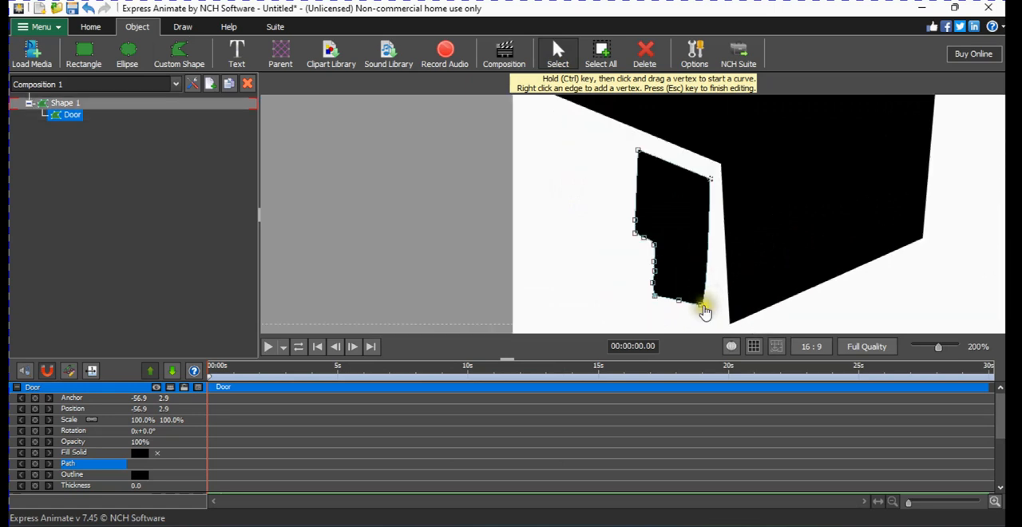
{"action": "left_click_drag", "start_coordinate": [703, 305], "coordinate": [721, 321]}
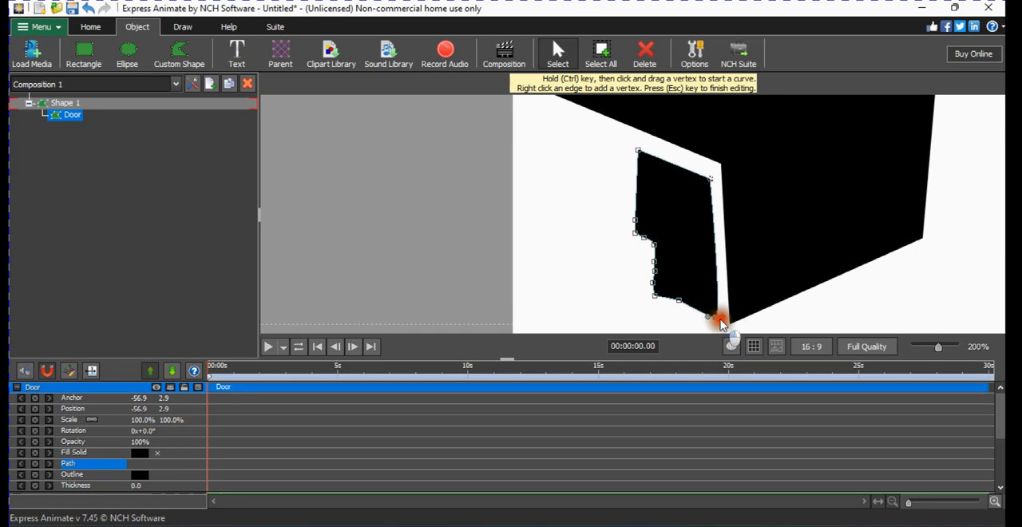
{"action": "scroll", "coordinate": [687, 226], "scroll_direction": "down", "scroll_amount": 2}
{"action": "scroll", "coordinate": [695, 230], "scroll_direction": "up", "scroll_amount": 1}
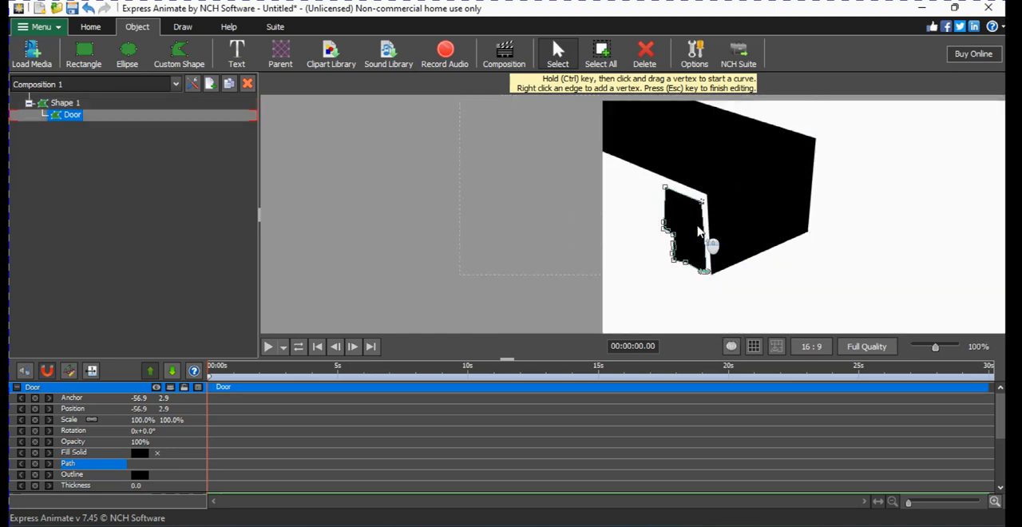
Rename the large parent shape as Bus.
{"action": "left_click", "coordinate": [74, 103]}
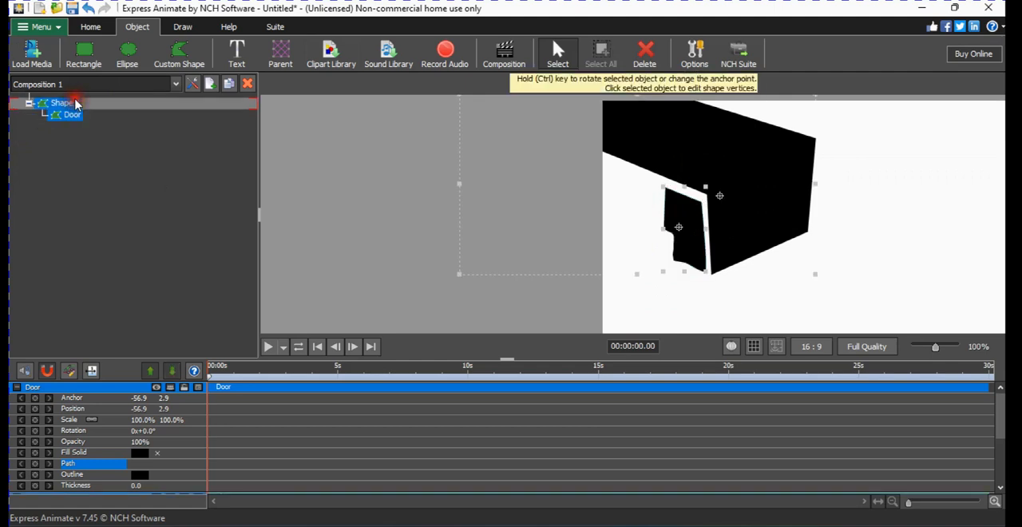
{"action": "double_click", "coordinate": [70, 106]}
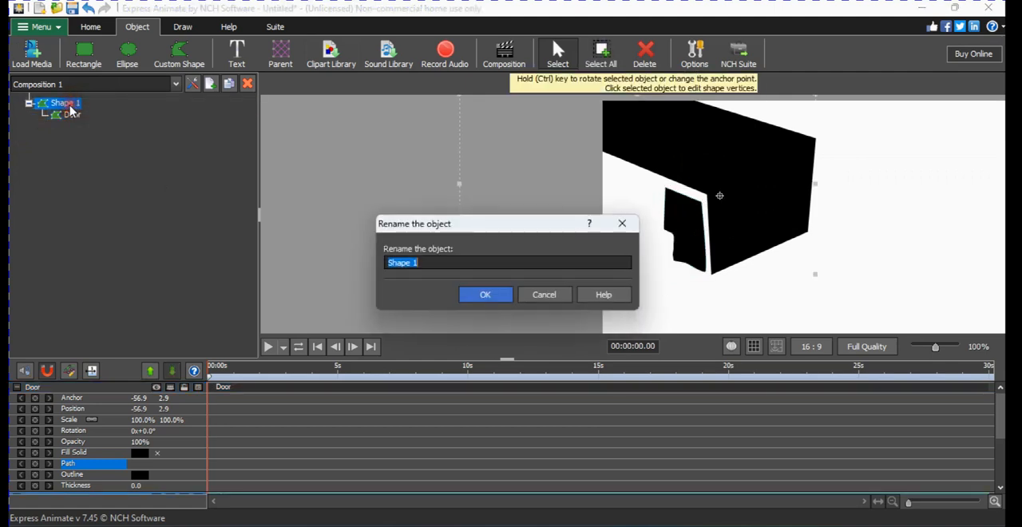
{"action": "key", "text": "Caps_Lock"}
{"action": "type", "text": "Bus"}
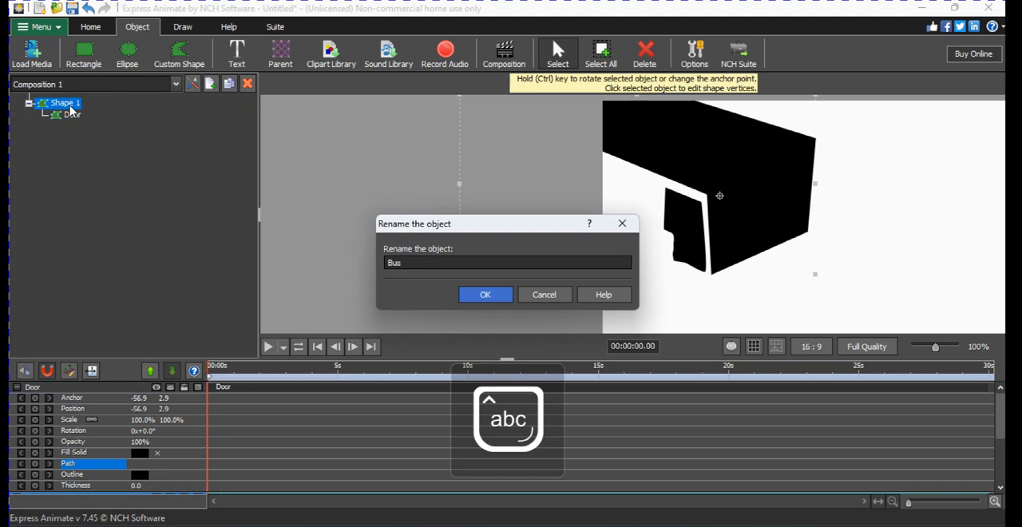
{"action": "key", "text": "Return"}
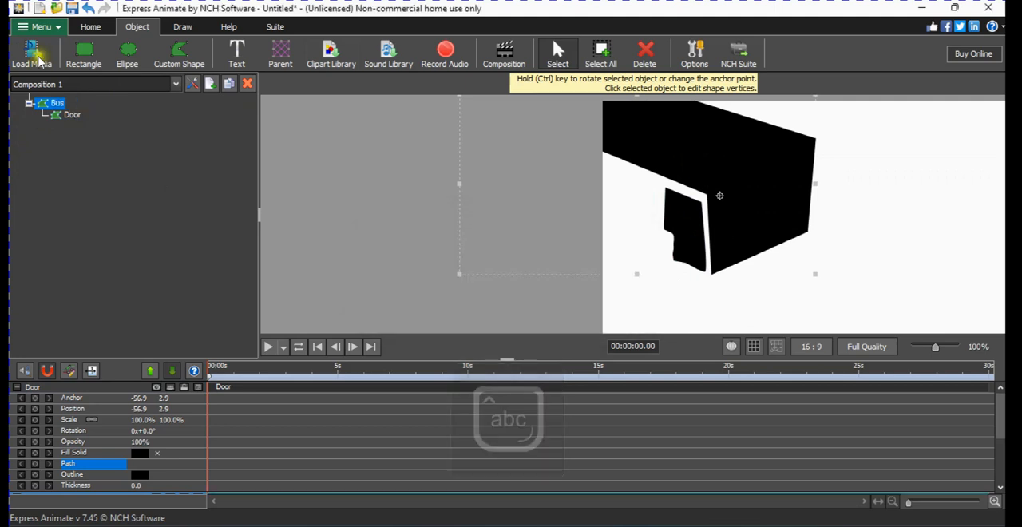
Draw a four-vertex custom shape as a slanted window just left of the Door's upper part.
{"action": "left_click", "coordinate": [173, 64]}
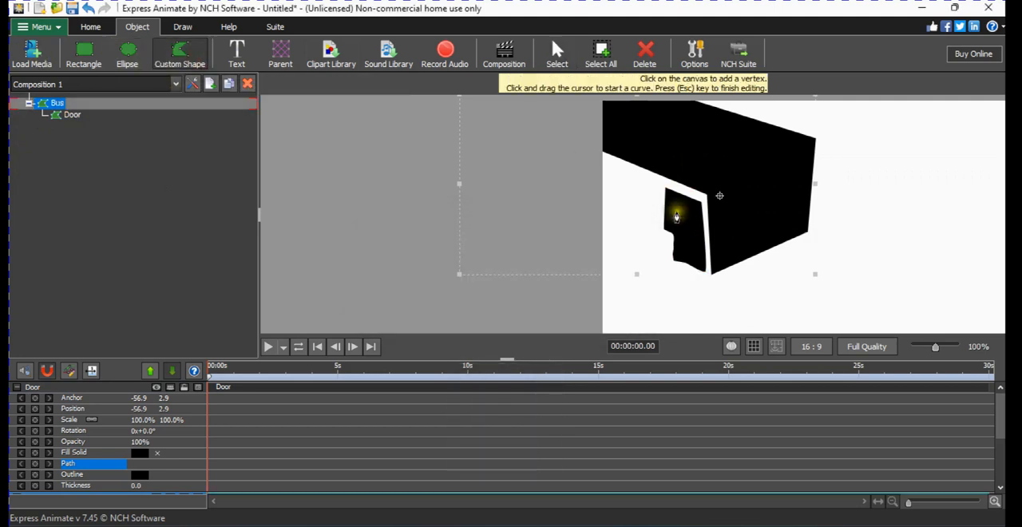
{"action": "scroll", "coordinate": [669, 201], "scroll_direction": "up", "scroll_amount": 3}
{"action": "left_click", "coordinate": [678, 144]}
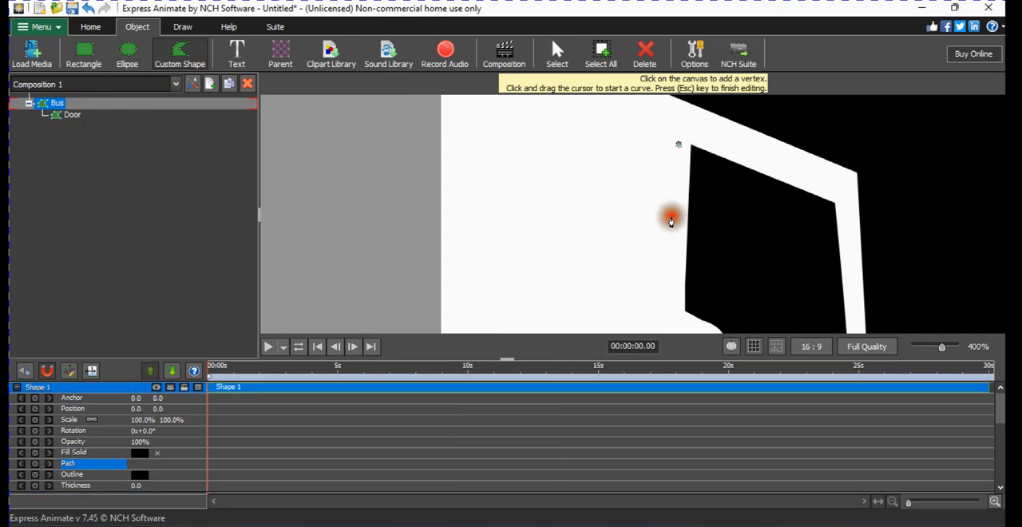
{"action": "left_click", "coordinate": [669, 230]}
{"action": "left_click", "coordinate": [493, 189]}
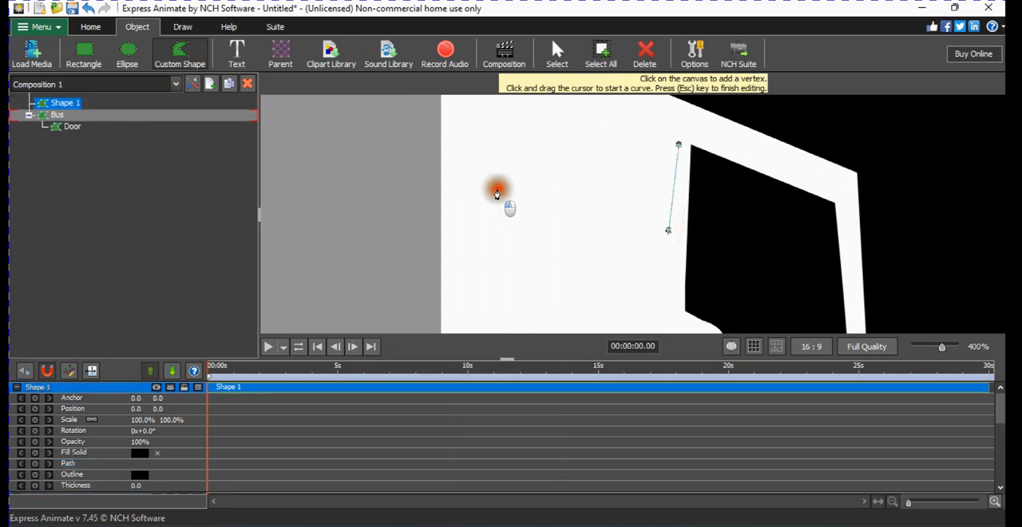
{"action": "left_click", "coordinate": [505, 109]}
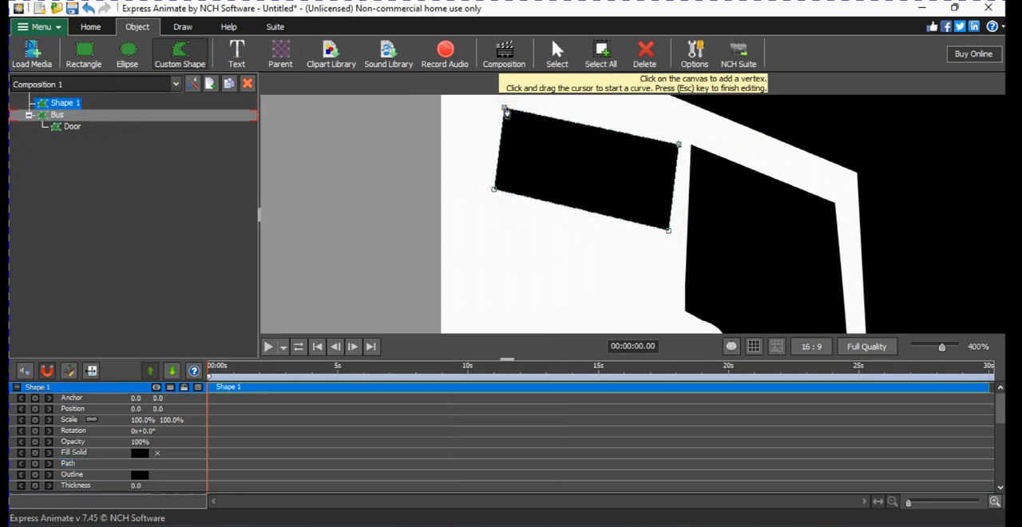
{"action": "scroll", "coordinate": [516, 126], "scroll_direction": "down", "scroll_amount": 2}
{"action": "scroll", "coordinate": [517, 105], "scroll_direction": "up", "scroll_amount": 1}
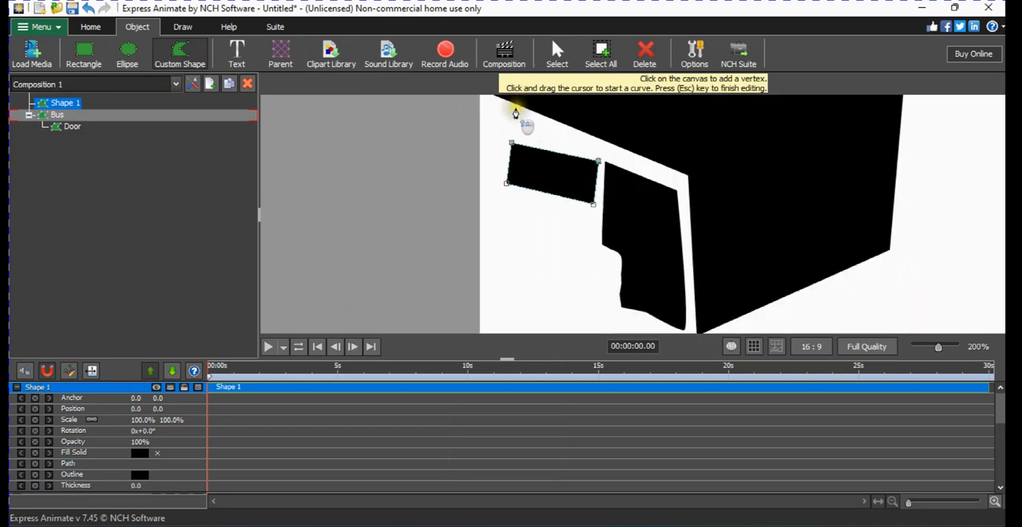
Raise the window shape's upper-left vertex and lower its lower-right vertex so both long edges follow the bus's slanted underside.
{"action": "left_click", "coordinate": [557, 53]}
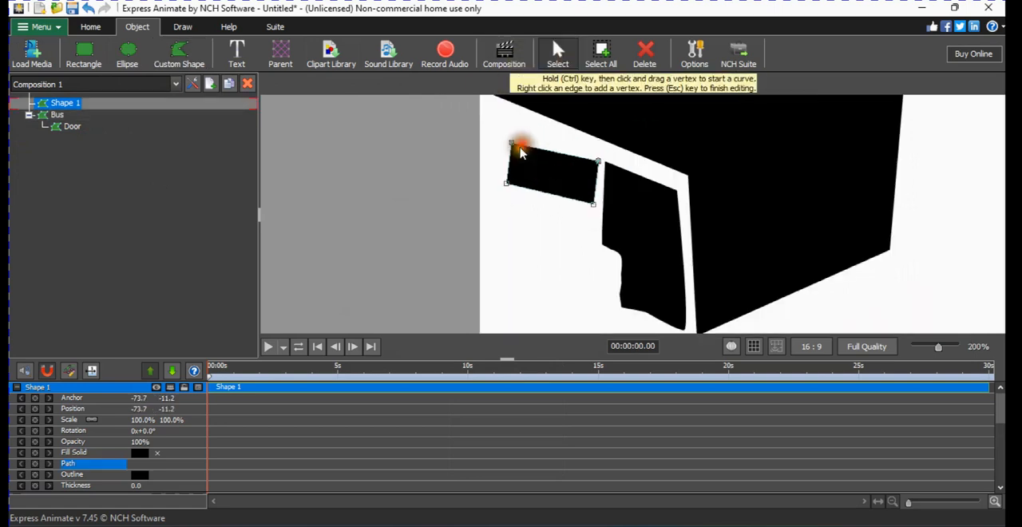
{"action": "left_click_drag", "start_coordinate": [516, 146], "coordinate": [512, 127]}
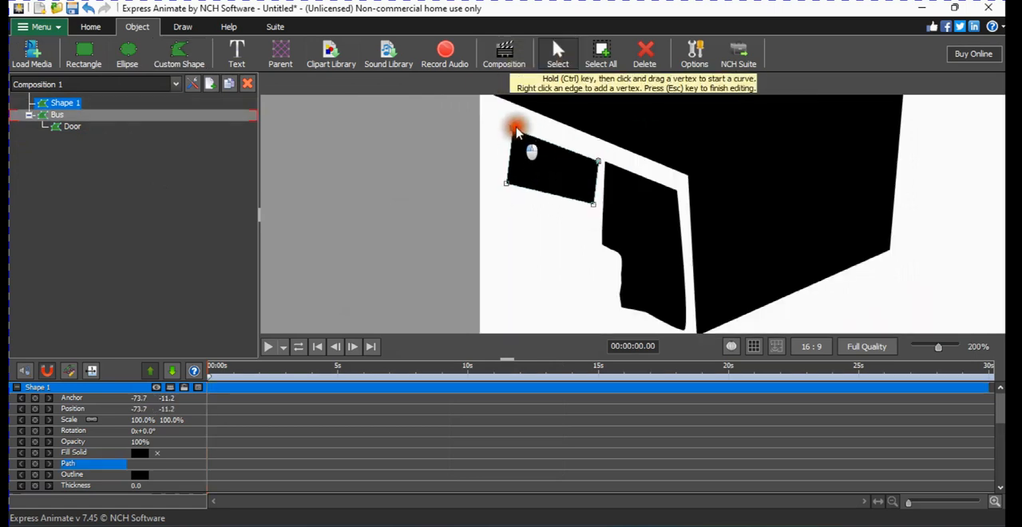
{"action": "left_click_drag", "start_coordinate": [596, 205], "coordinate": [589, 224]}
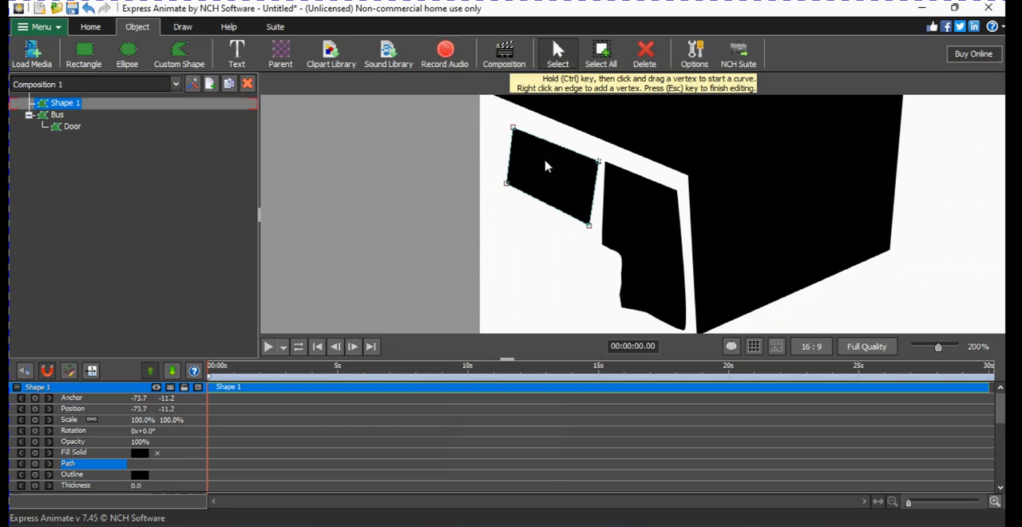
Duplicate the window shape and place the copy up and left of the original, leaving a narrow gap between them.
{"action": "left_click", "coordinate": [466, 152]}
{"action": "key", "text": "ctrl+v"}
{"action": "left_click_drag", "start_coordinate": [552, 176], "coordinate": [457, 136]}
{"action": "left_click", "coordinate": [422, 138]}
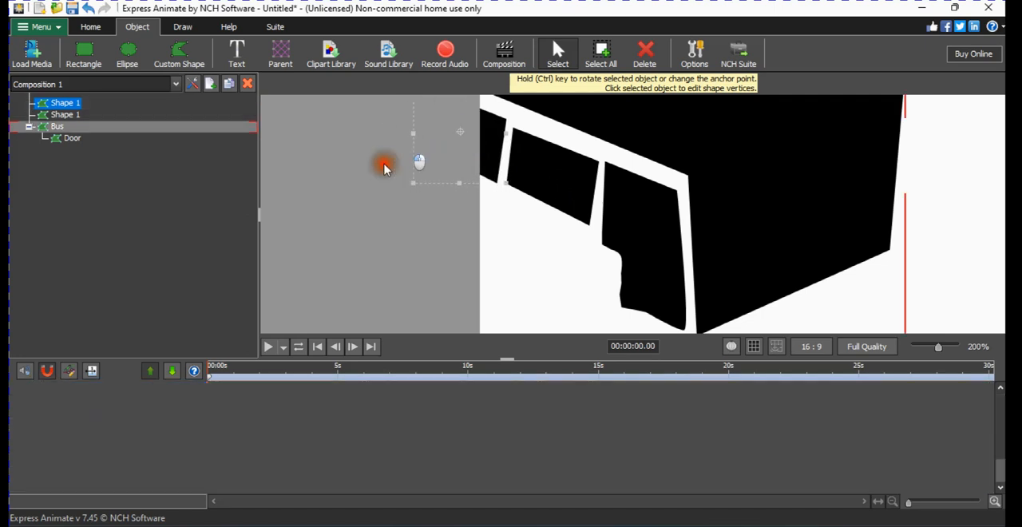
Rename the duplicated window shape as Bus Window.
{"action": "scroll", "coordinate": [387, 175], "scroll_direction": "down", "scroll_amount": 2}
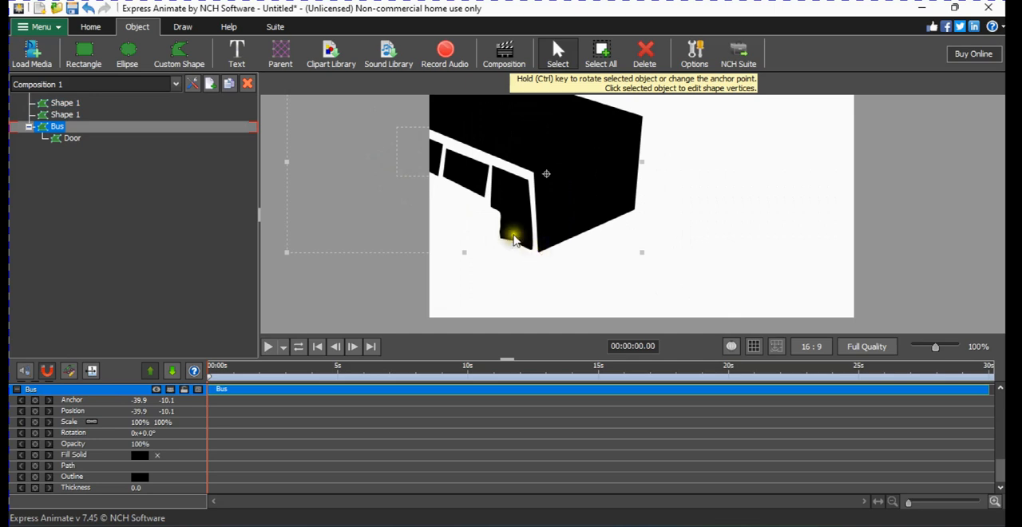
{"action": "double_click", "coordinate": [71, 104]}
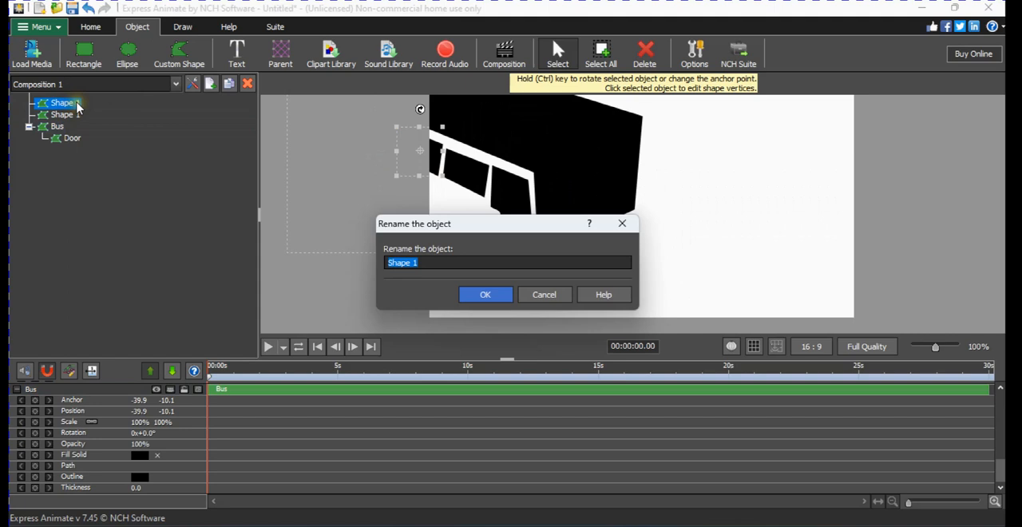
{"action": "key", "text": "Caps_Lock"}
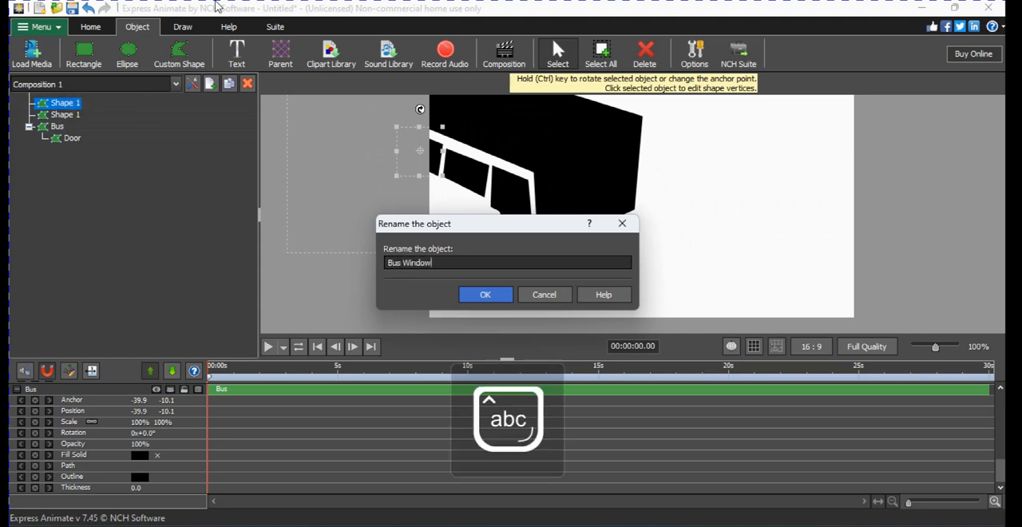
{"action": "key", "text": "Return"}
Rename the original window shape as Bus Window 1 and nest Bus Window under it in the object tree.
{"action": "double_click", "coordinate": [71, 115]}
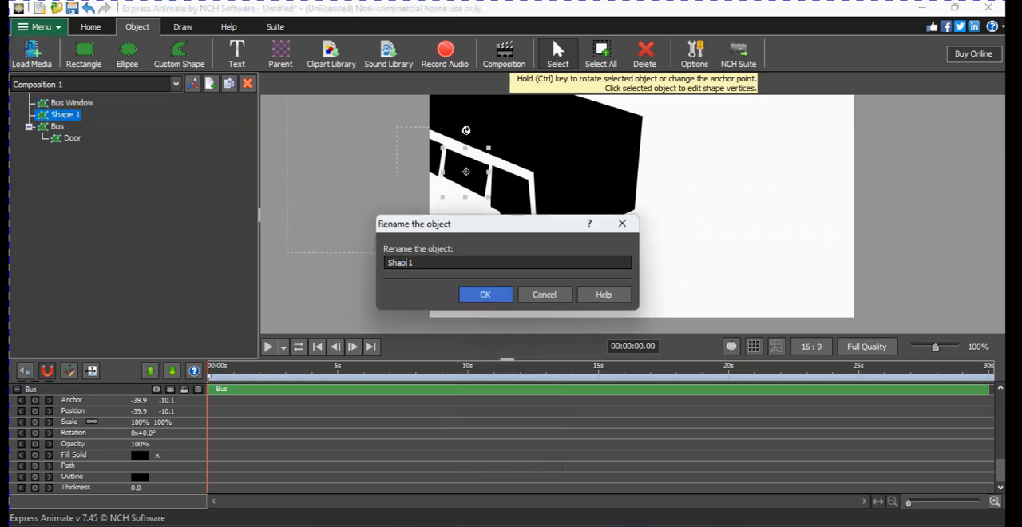
{"action": "key", "text": "BackSpace"}
{"action": "key", "text": "BackSpace"}
{"action": "key", "text": "BackSpace"}
{"action": "key", "text": "Caps_Lock"}
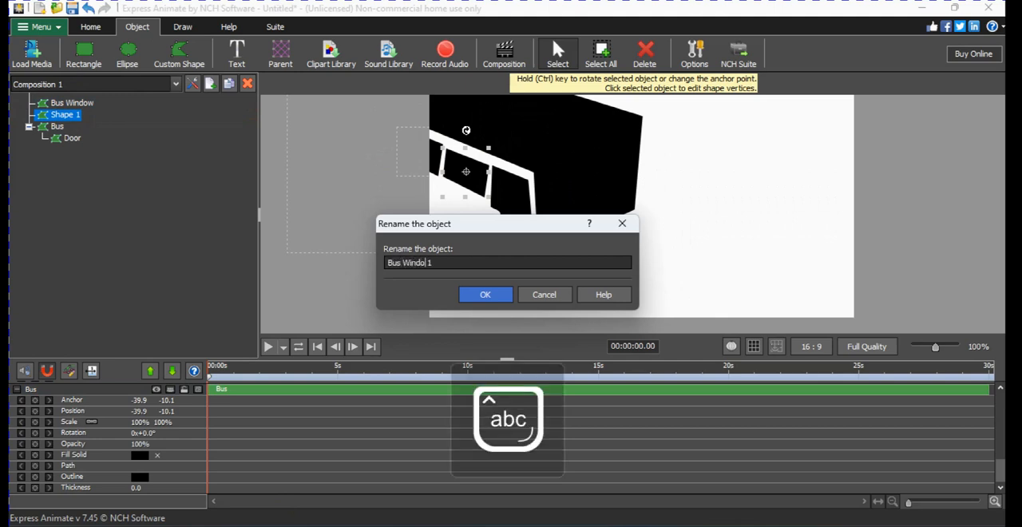
{"action": "key", "text": "Return"}
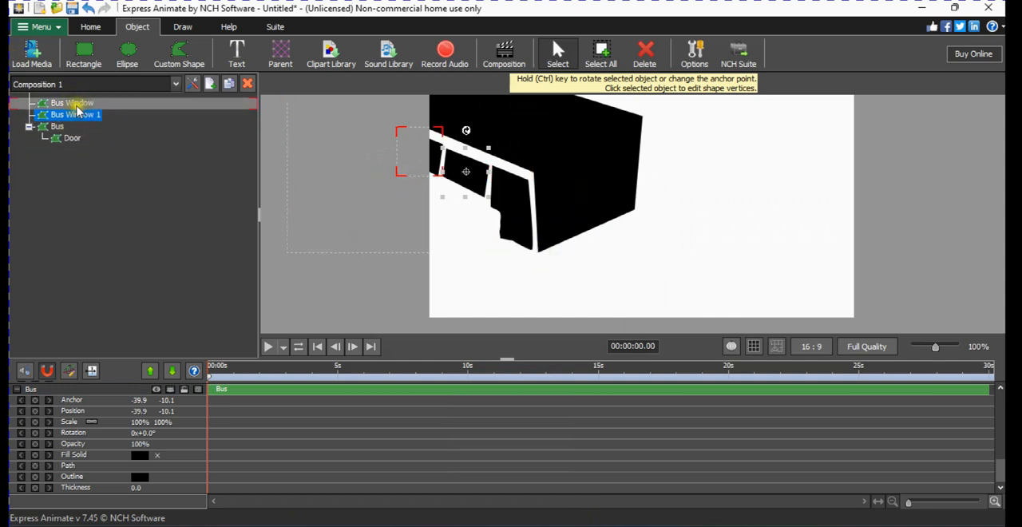
{"action": "left_click_drag", "start_coordinate": [70, 103], "coordinate": [108, 112]}
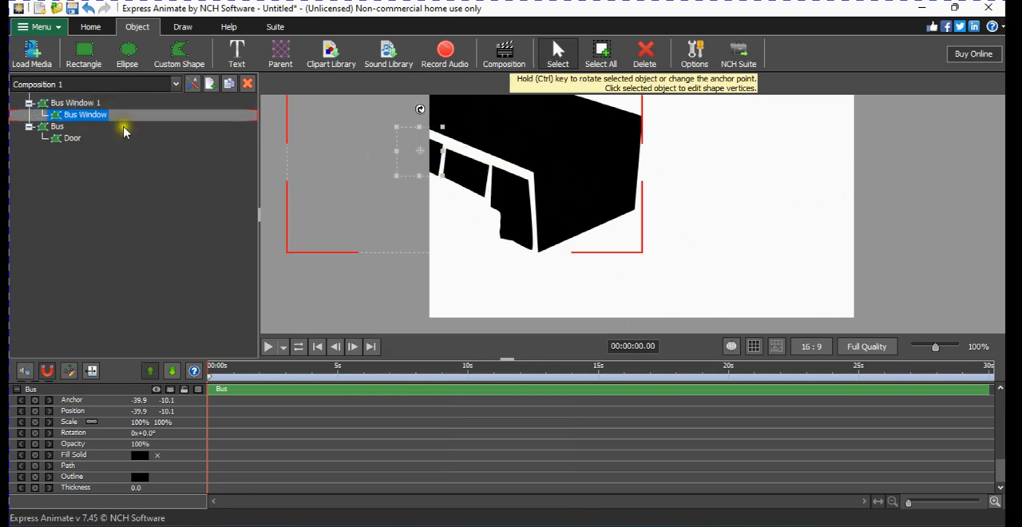
Set the fill of Bus Window 1 to a solid light blue, hex d2f3fc.
{"action": "left_click", "coordinate": [87, 104]}
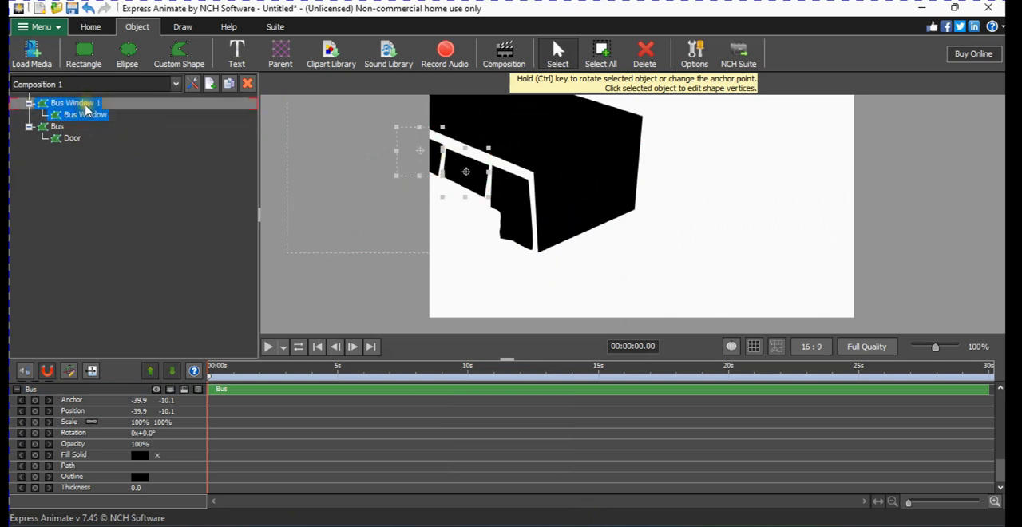
{"action": "right_click", "coordinate": [86, 108]}
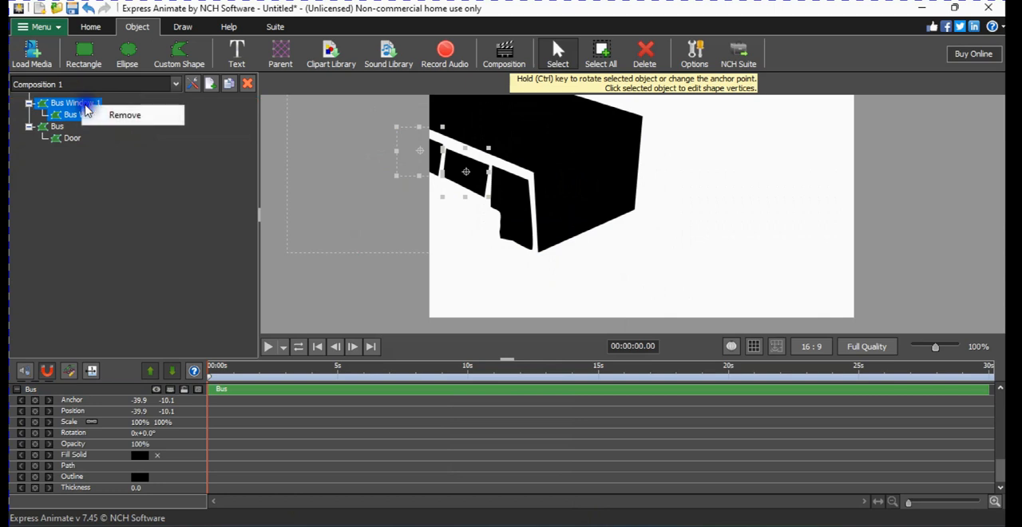
{"action": "left_click", "coordinate": [468, 171]}
{"action": "right_click", "coordinate": [475, 183]}
{"action": "left_click", "coordinate": [534, 262]}
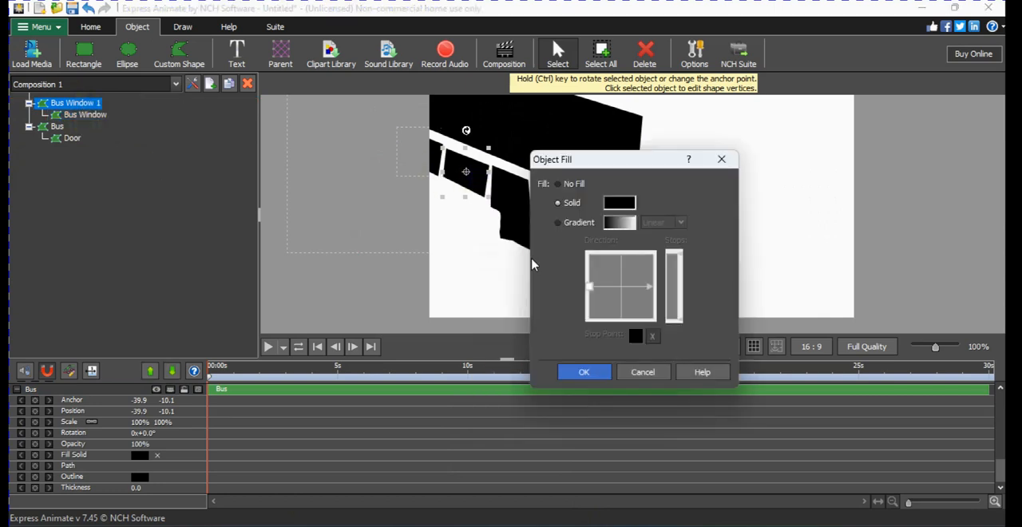
{"action": "left_click", "coordinate": [622, 204]}
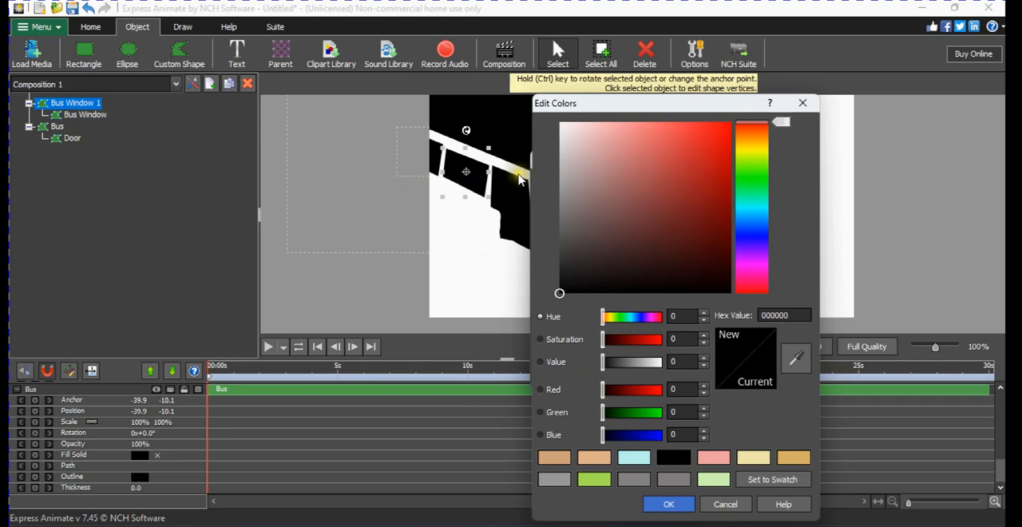
{"action": "left_click", "coordinate": [741, 214]}
{"action": "left_click", "coordinate": [575, 123]}
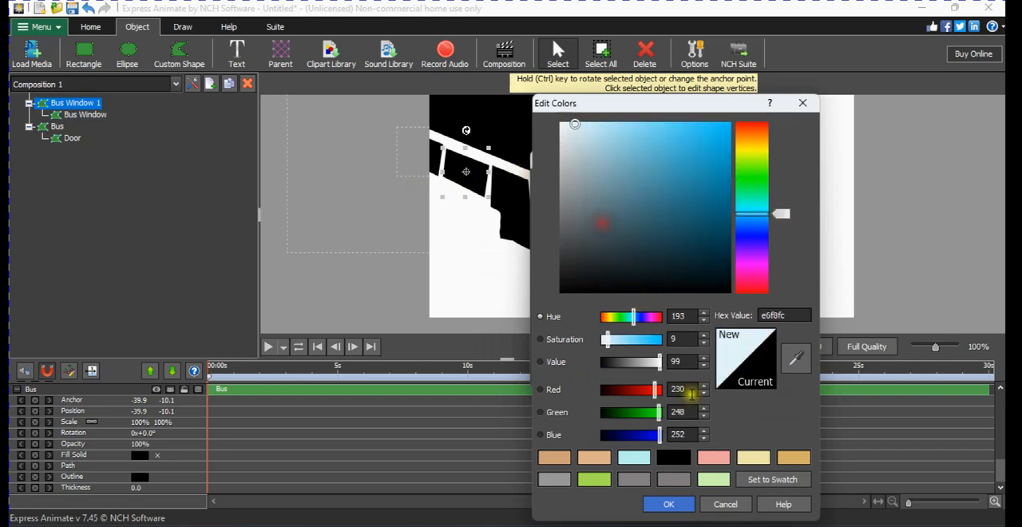
{"action": "left_click_drag", "start_coordinate": [584, 125], "coordinate": [589, 124]}
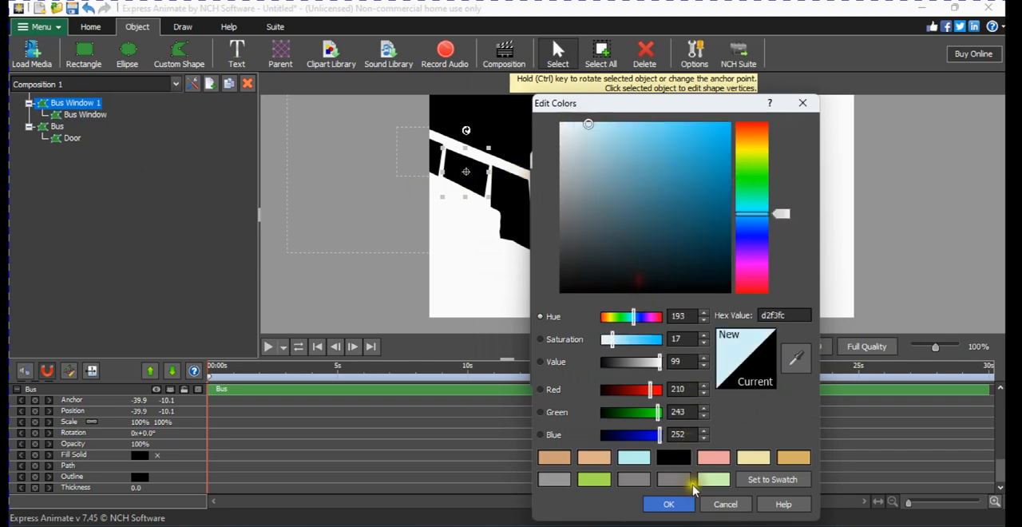
{"action": "left_click", "coordinate": [668, 504]}
{"action": "left_click", "coordinate": [564, 374]}
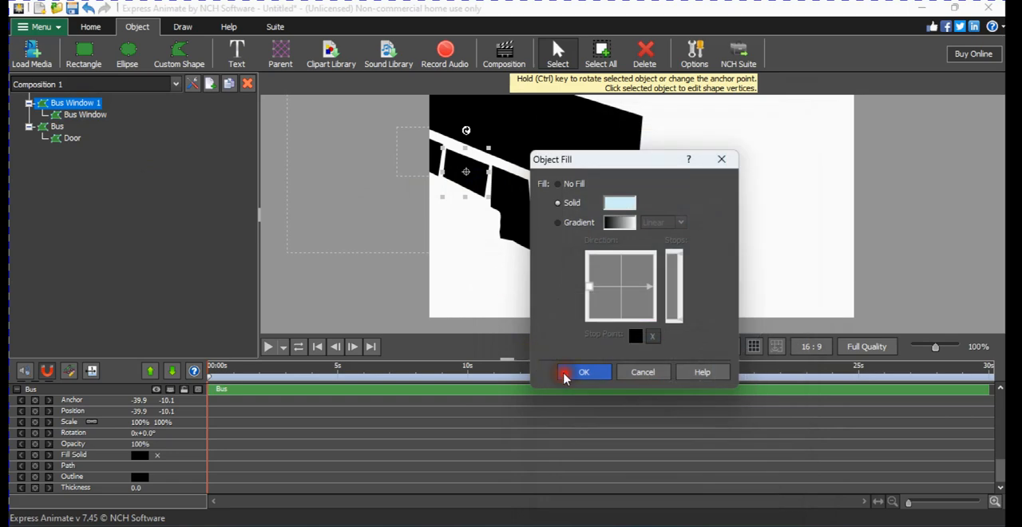
Set the solid fill of Bus Window to the light blue sampled from Bus Window 1 with the colour picker.
{"action": "left_click", "coordinate": [435, 159]}
{"action": "right_click", "coordinate": [435, 159]}
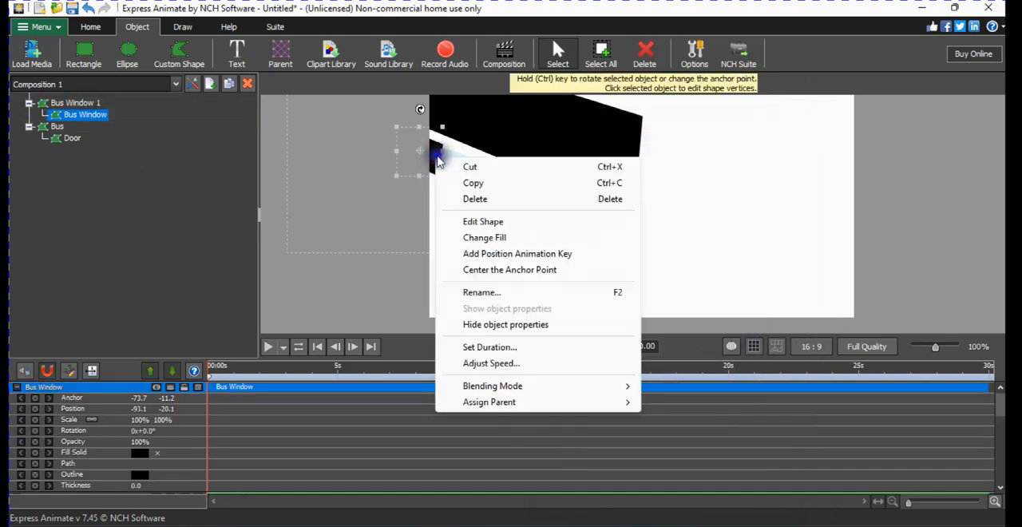
{"action": "left_click", "coordinate": [484, 238]}
{"action": "left_click", "coordinate": [597, 182]}
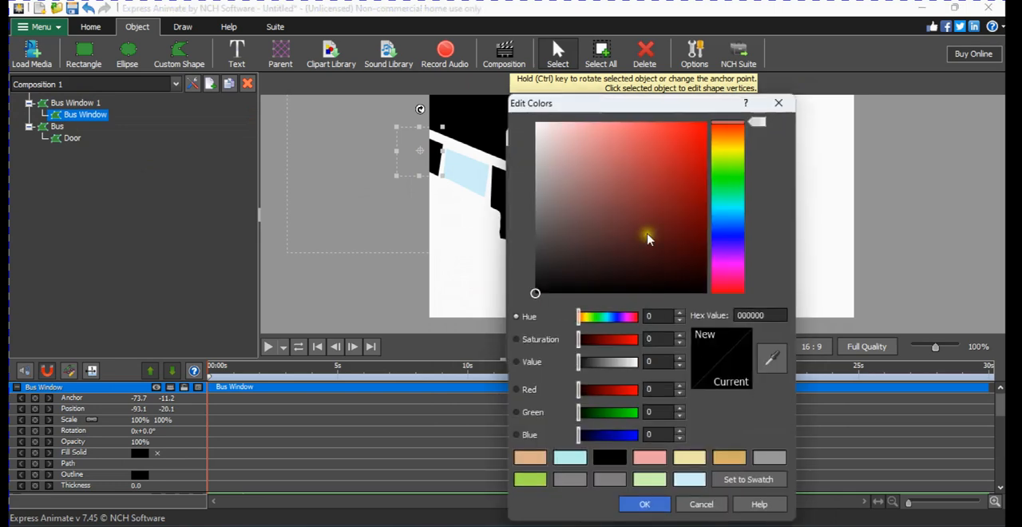
{"action": "left_click", "coordinate": [770, 359]}
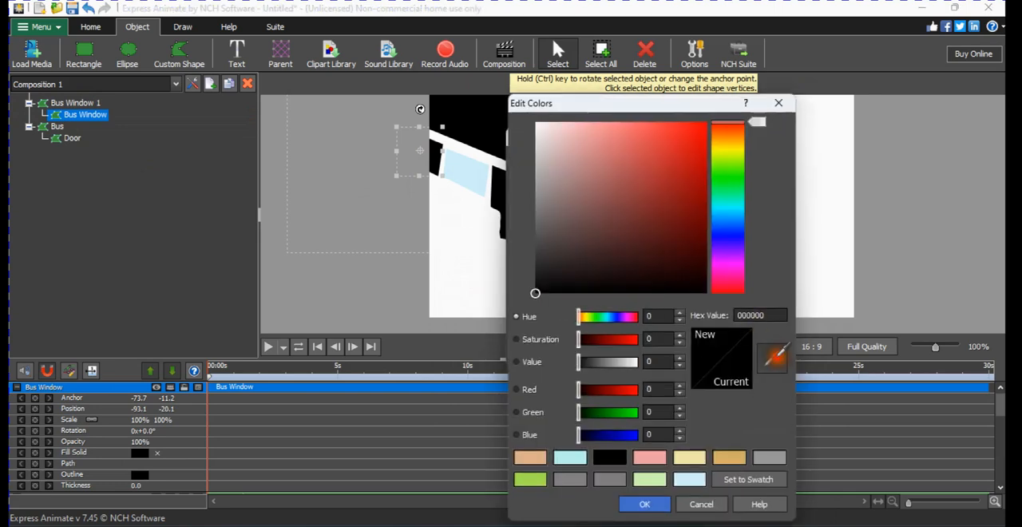
{"action": "left_click", "coordinate": [466, 173]}
{"action": "left_click", "coordinate": [645, 505]}
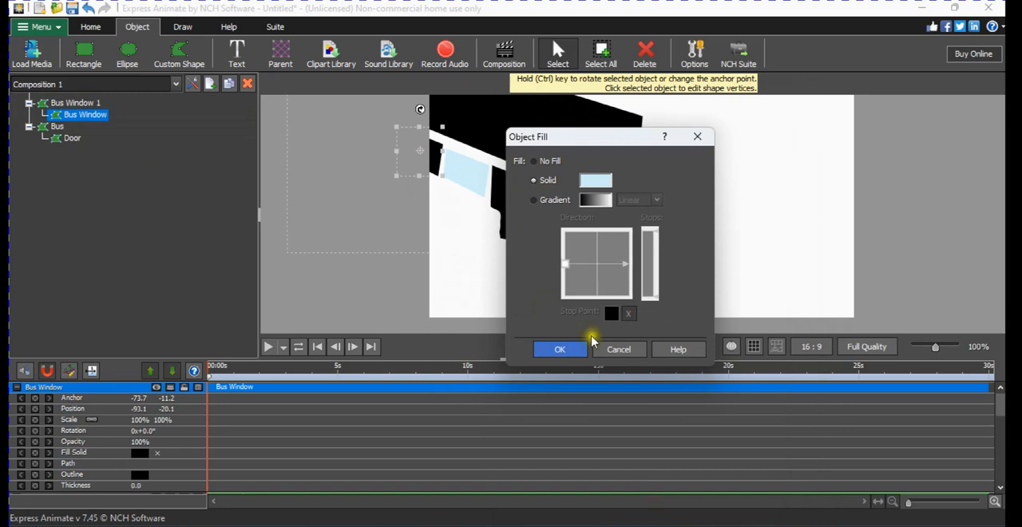
{"action": "left_click", "coordinate": [560, 349]}
{"action": "left_click", "coordinate": [404, 199]}
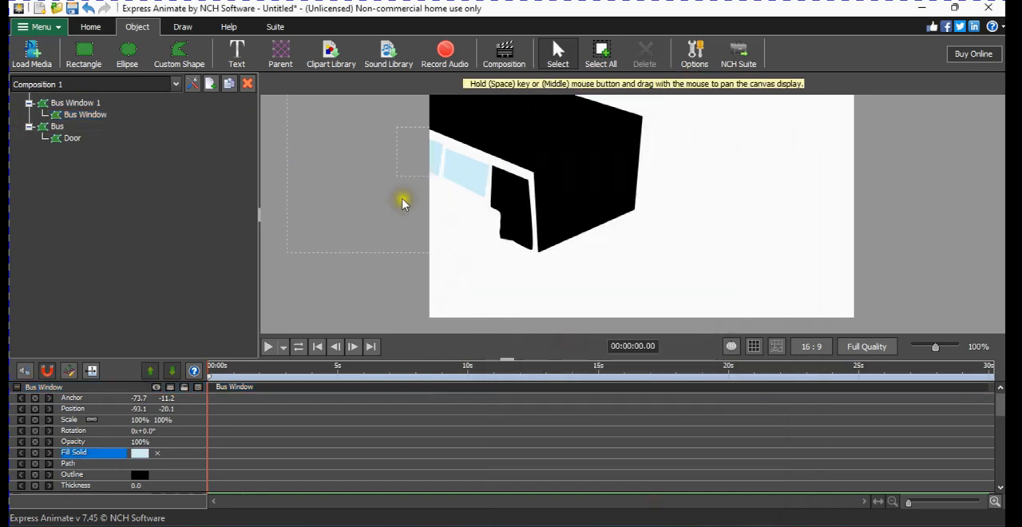
Set the fill of the Door shape to a solid light grey, hex ccc4c4.
{"action": "left_click", "coordinate": [518, 211]}
{"action": "right_click", "coordinate": [516, 211]}
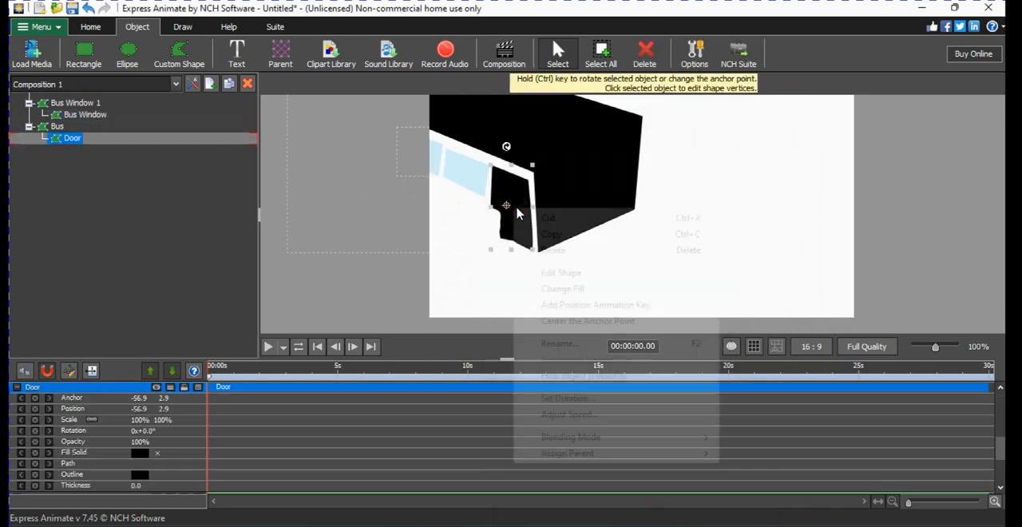
{"action": "left_click", "coordinate": [564, 288]}
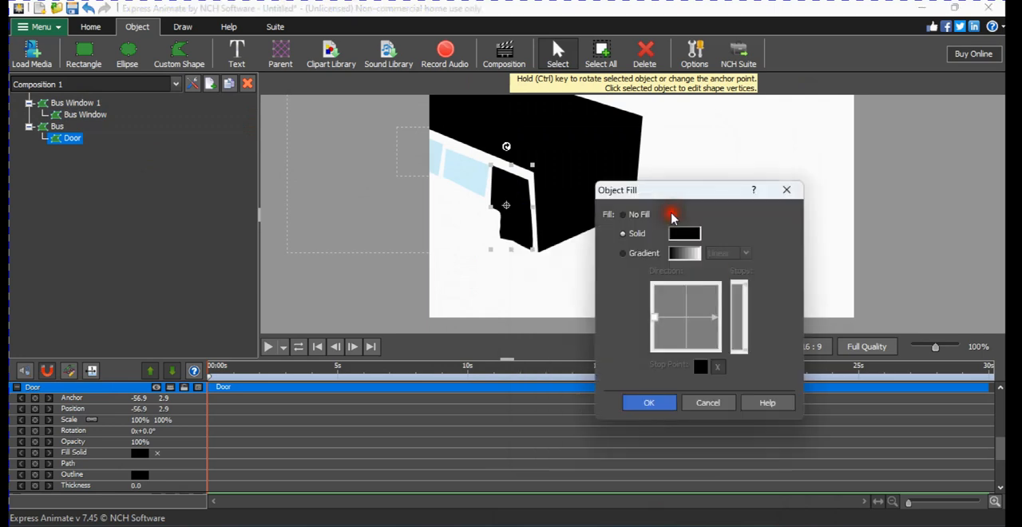
{"action": "left_click", "coordinate": [694, 233]}
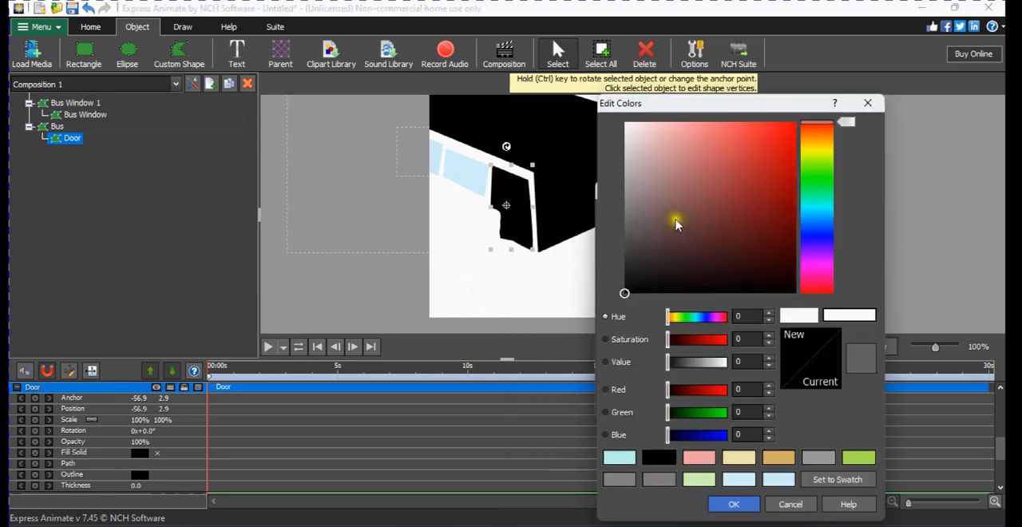
{"action": "left_click", "coordinate": [636, 143]}
{"action": "left_click", "coordinate": [631, 155]}
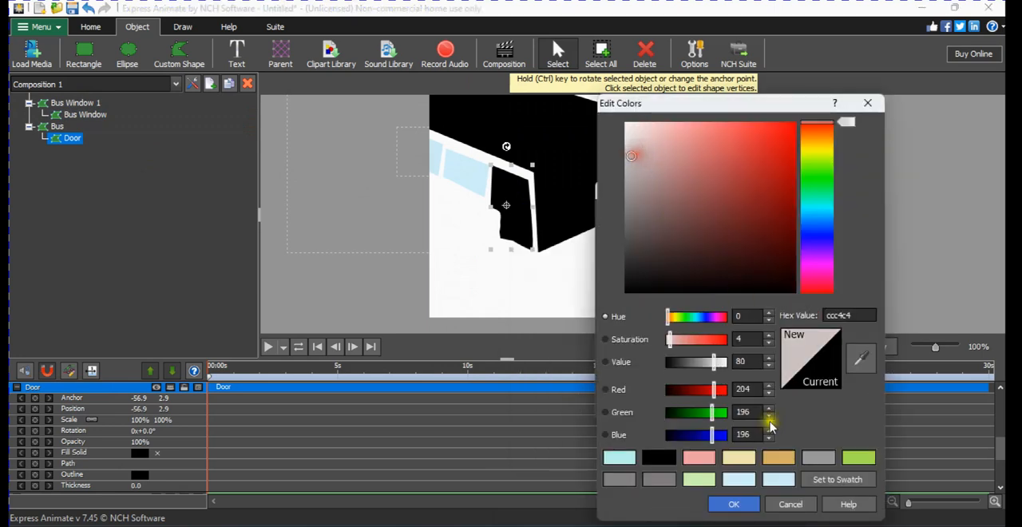
{"action": "left_click", "coordinate": [734, 504]}
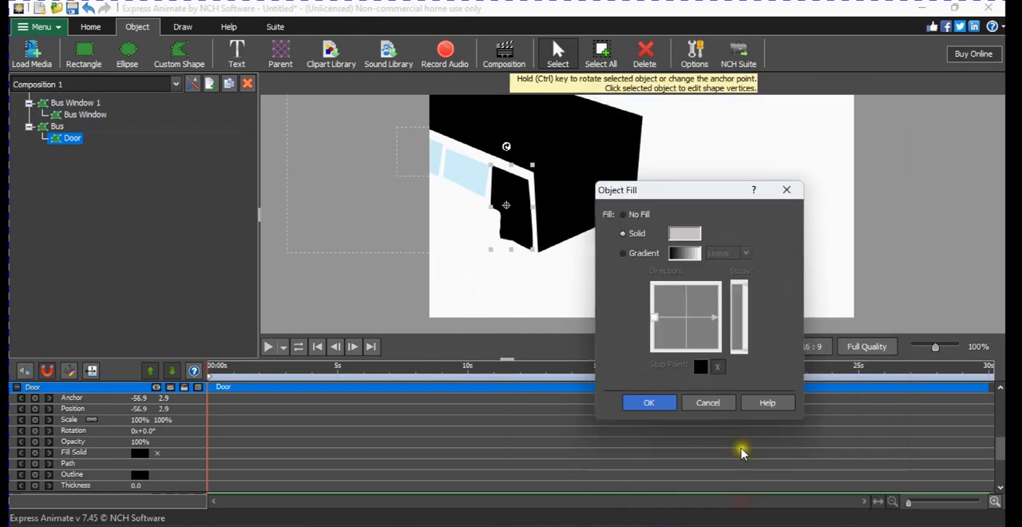
{"action": "left_click", "coordinate": [663, 411]}
{"action": "left_click", "coordinate": [605, 292]}
Set the fill of the Bus shape to a solid light grey, hex d1cbcb.
{"action": "left_click", "coordinate": [565, 137]}
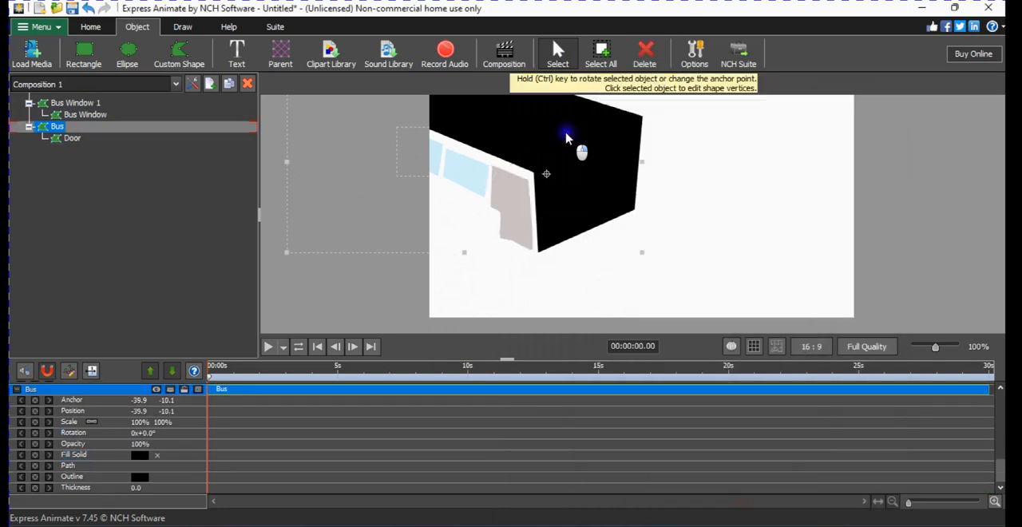
{"action": "right_click", "coordinate": [563, 135]}
{"action": "left_click", "coordinate": [640, 216]}
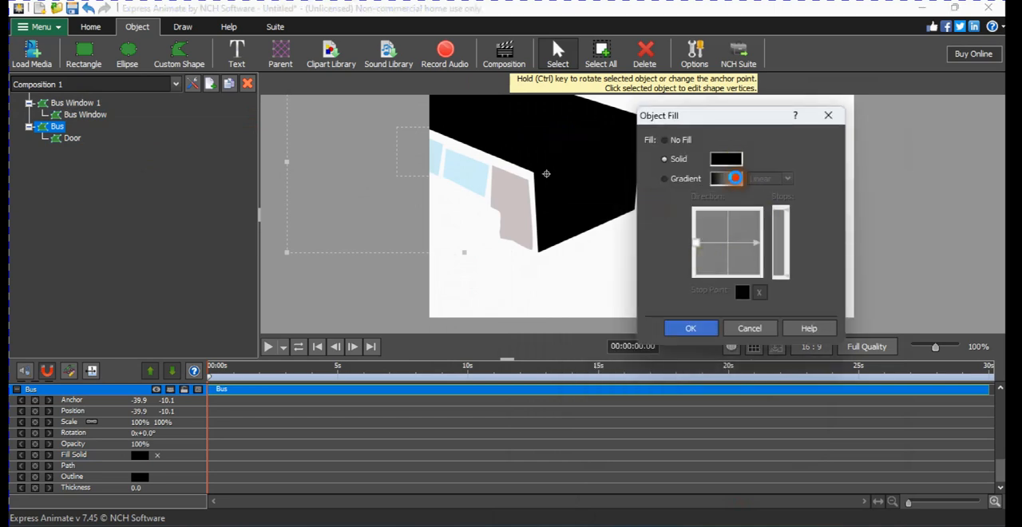
{"action": "left_click", "coordinate": [735, 178]}
{"action": "left_click", "coordinate": [678, 151]}
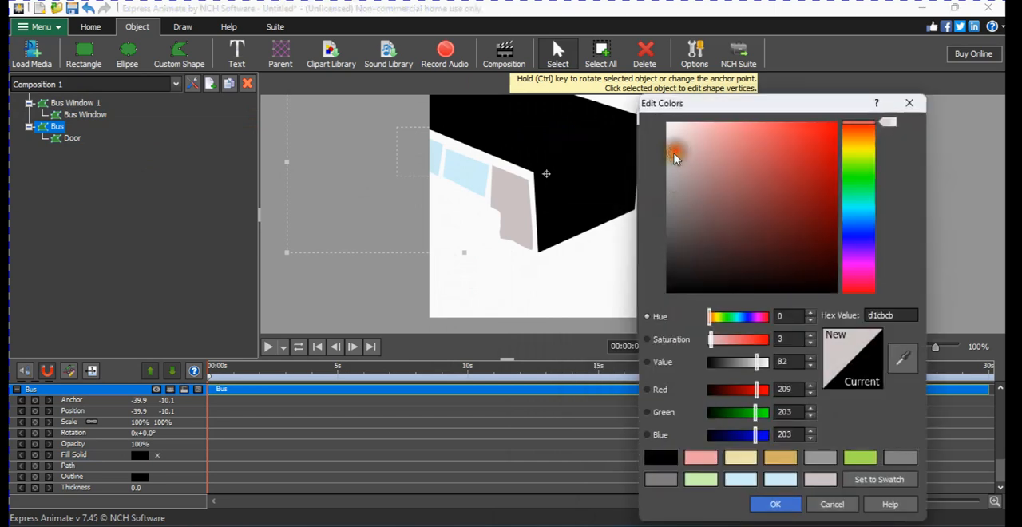
{"action": "left_click", "coordinate": [786, 504]}
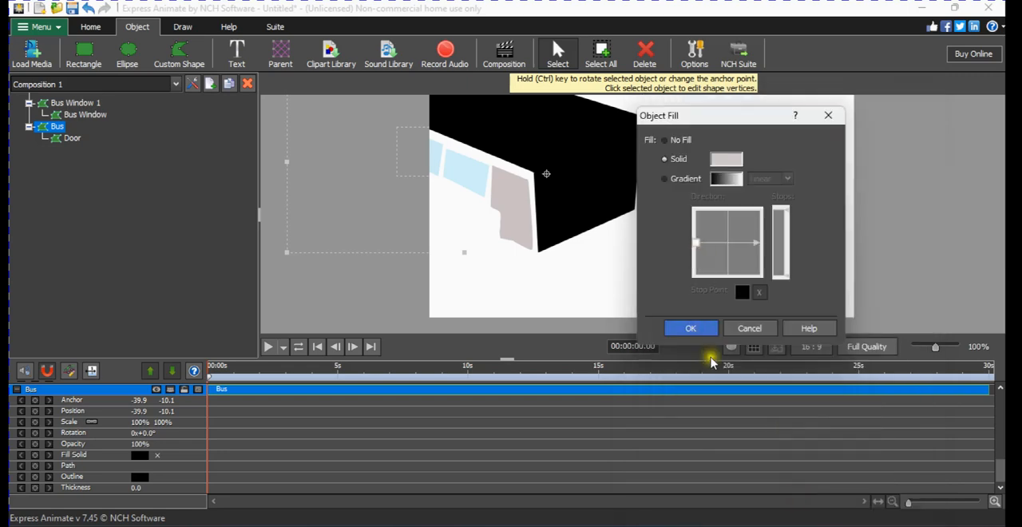
{"action": "left_click", "coordinate": [708, 327]}
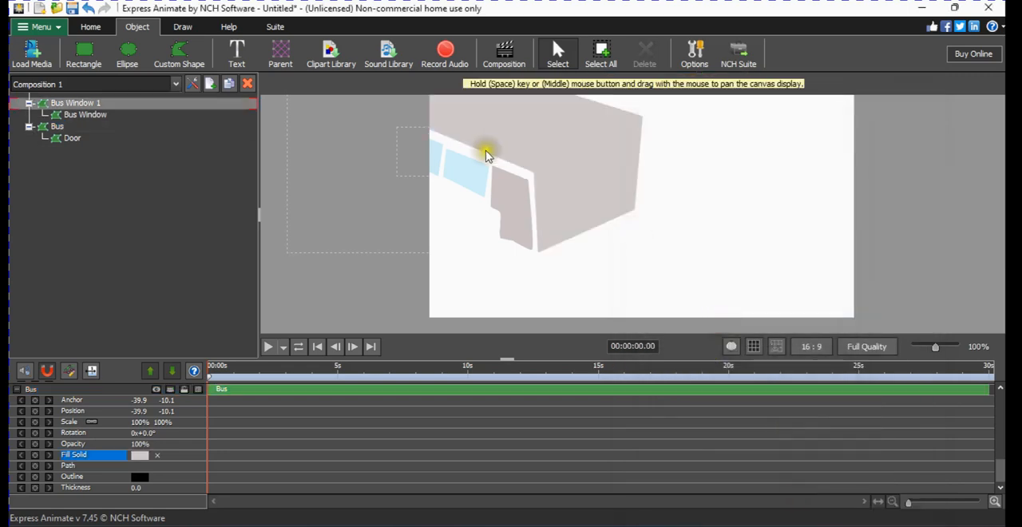
Try to draw a straight line across the upper front face of the bus with the Line tool, and delete the resulting object.
{"action": "left_click", "coordinate": [182, 27]}
{"action": "left_click", "coordinate": [74, 52]}
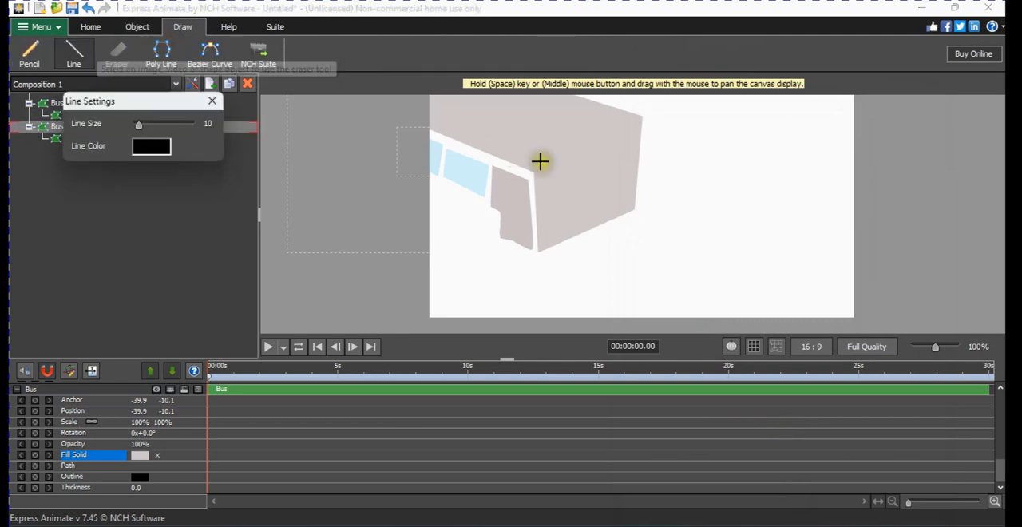
{"action": "left_click", "coordinate": [541, 169]}
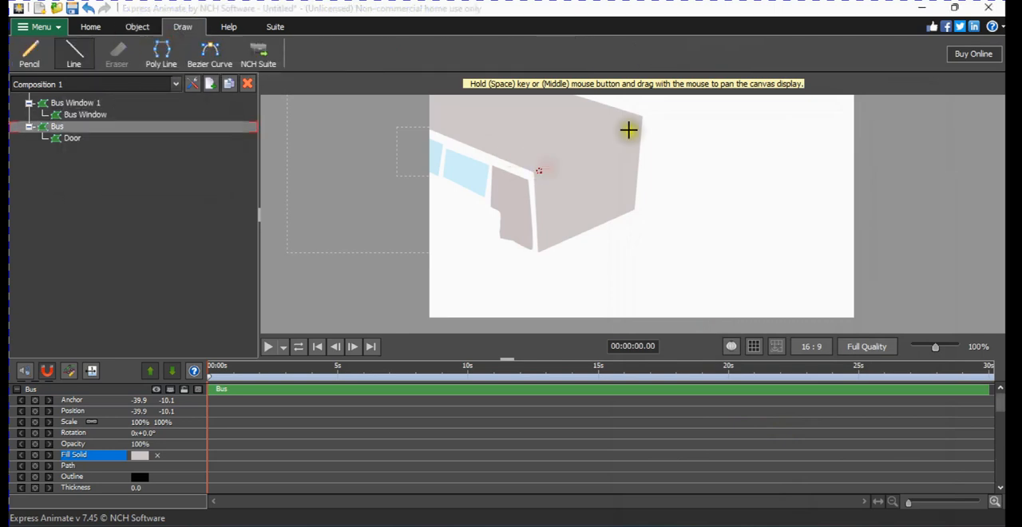
{"action": "left_click", "coordinate": [629, 130]}
{"action": "left_click", "coordinate": [632, 120]}
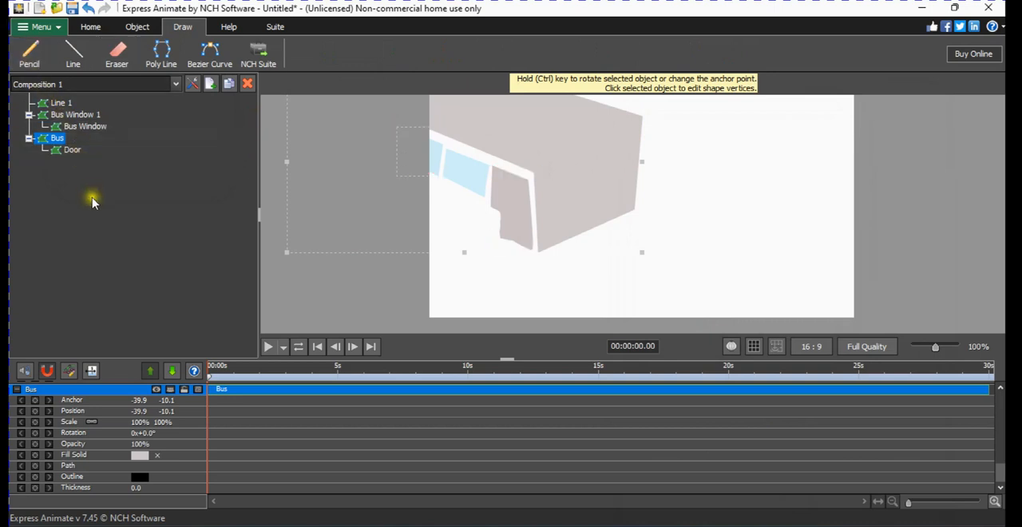
{"action": "left_click", "coordinate": [75, 104]}
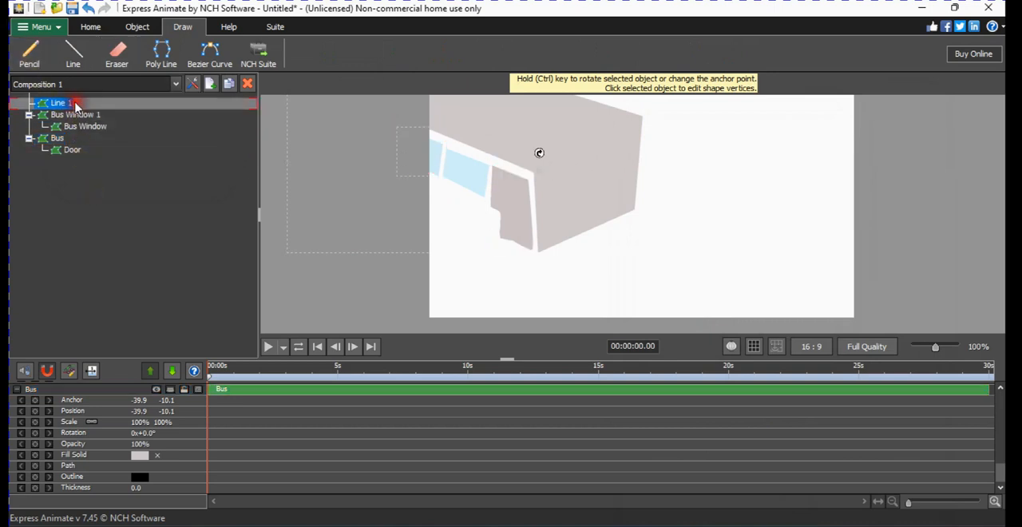
{"action": "key", "text": "Delete"}
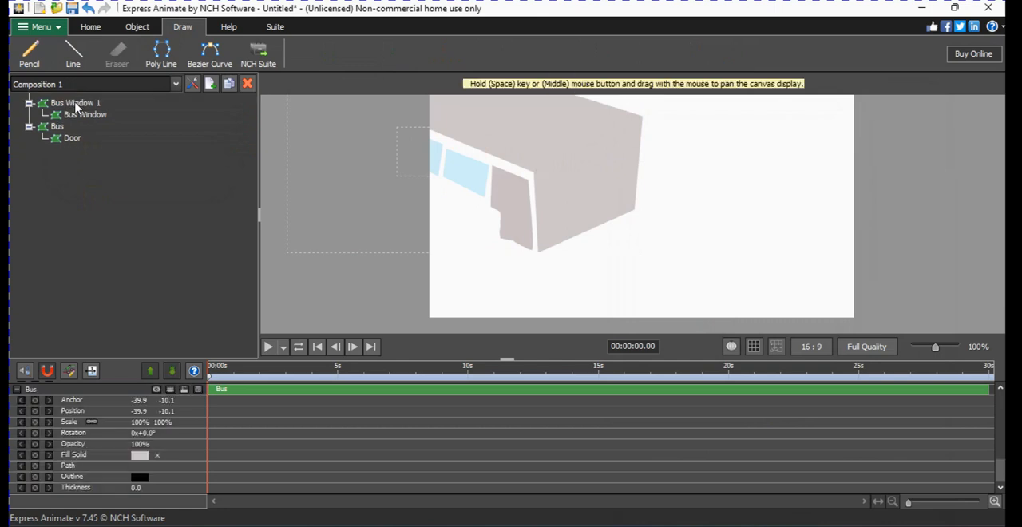
Draw a two-vertex poly line along the upper edge of the bus's front face, from the door-side corner to the far corner.
{"action": "left_click", "coordinate": [170, 58]}
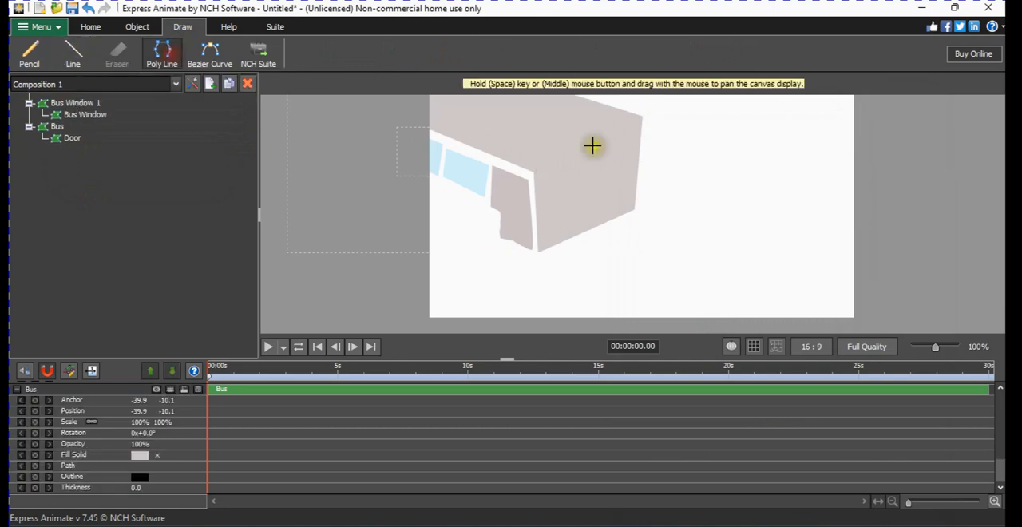
{"action": "left_click", "coordinate": [540, 167]}
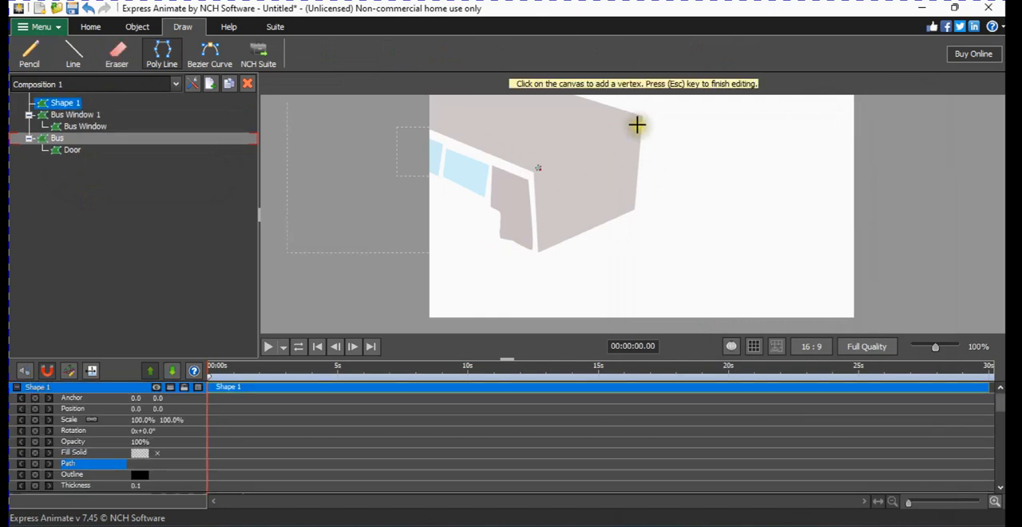
{"action": "left_click", "coordinate": [636, 125]}
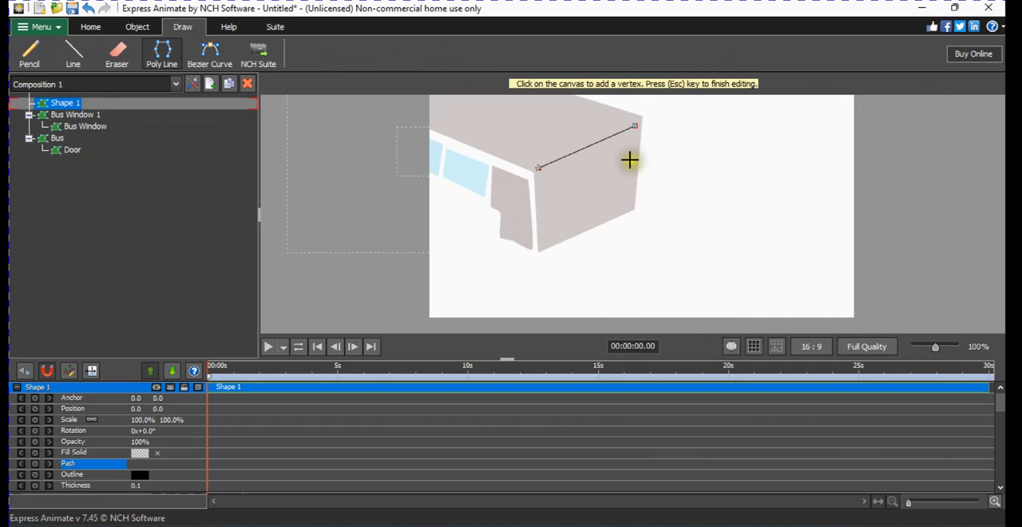
Rename the new poly line shape as Line 1.
{"action": "right_click", "coordinate": [68, 105]}
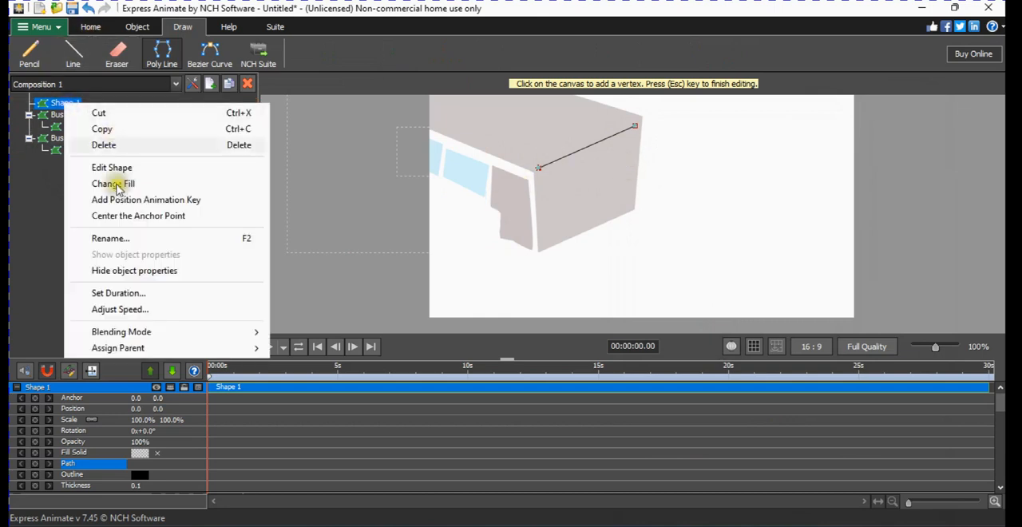
{"action": "left_click", "coordinate": [128, 241]}
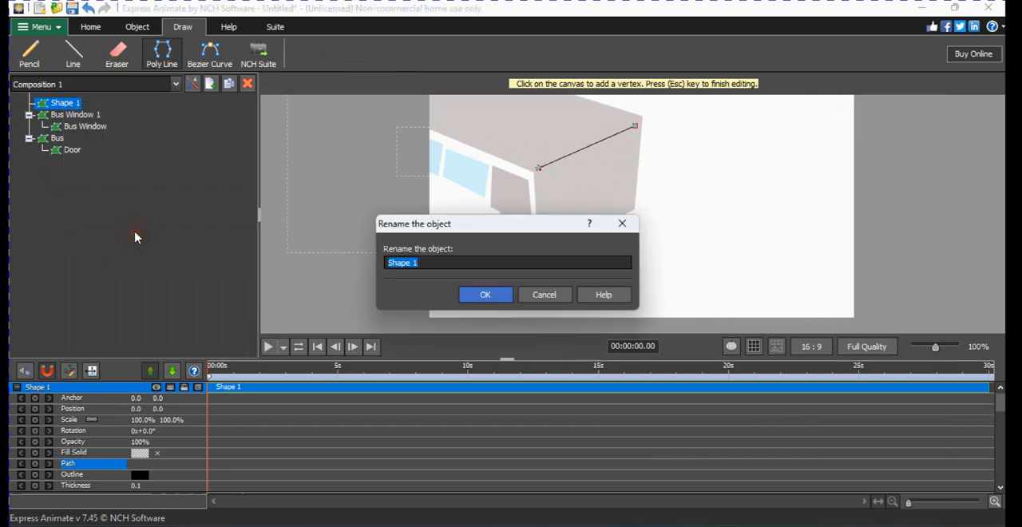
{"action": "type", "text": "Line"}
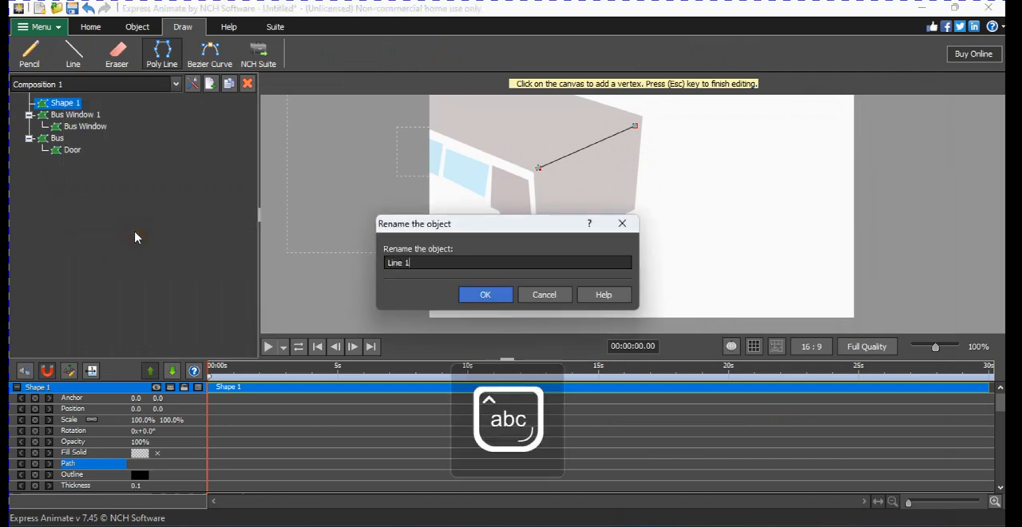
{"action": "key", "text": "Return"}
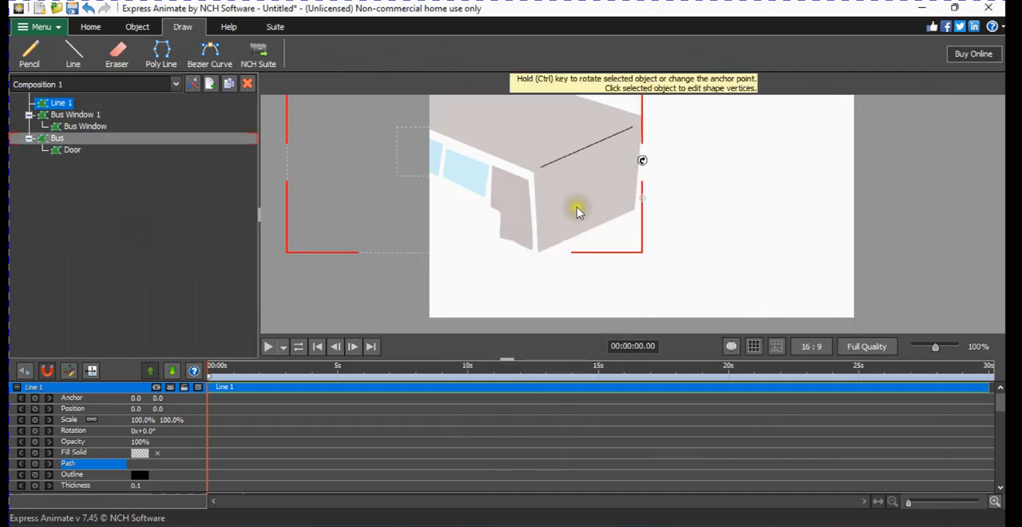
Try to draw a second line across the lower front face of the bus with the Line tool, and delete the resulting Line 2.
{"action": "scroll", "coordinate": [579, 212], "scroll_direction": "up", "scroll_amount": 2}
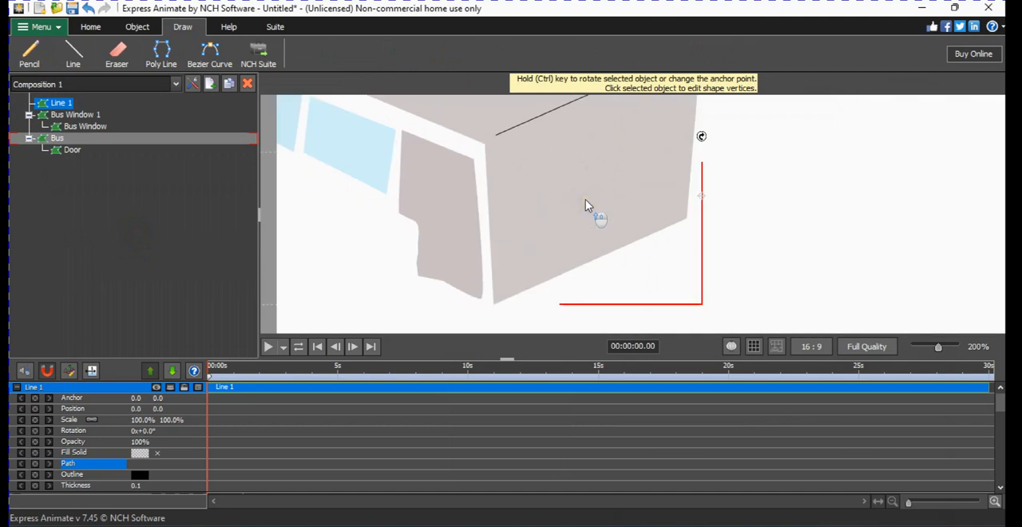
{"action": "left_click", "coordinate": [78, 57]}
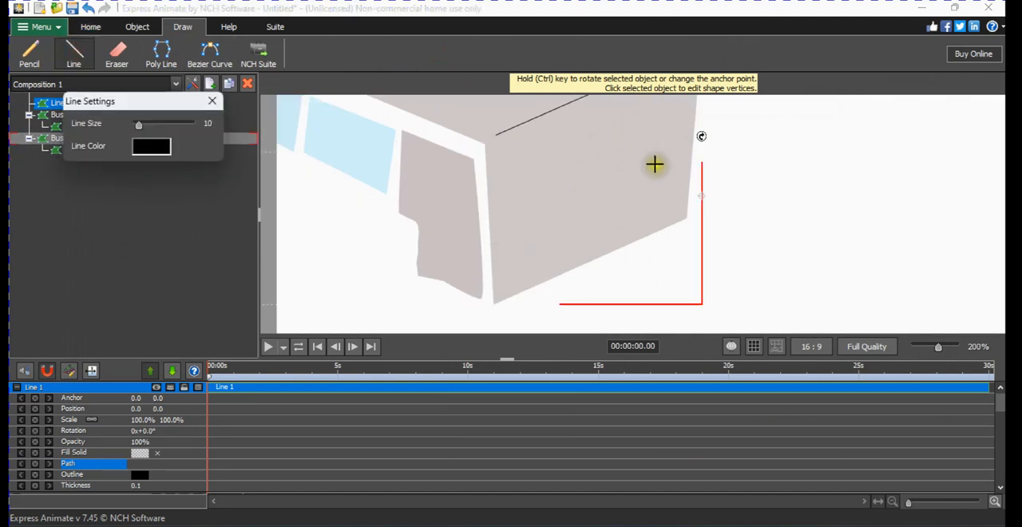
{"action": "left_click_drag", "start_coordinate": [691, 194], "coordinate": [505, 240]}
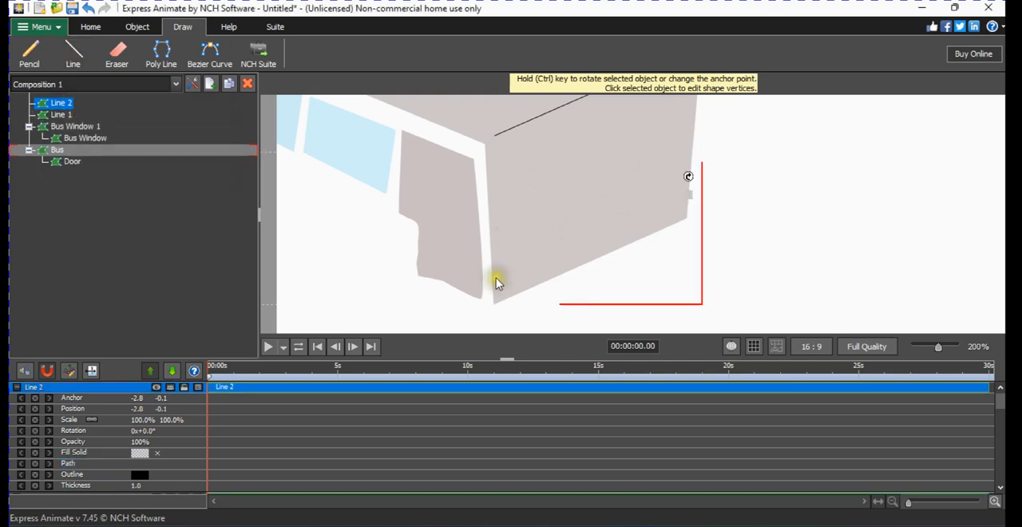
{"action": "left_click", "coordinate": [497, 293]}
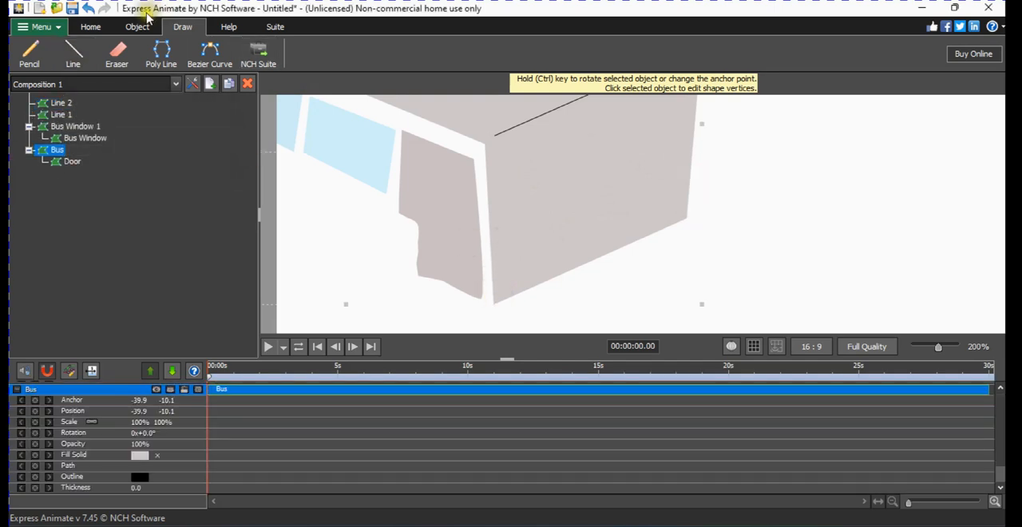
{"action": "left_click", "coordinate": [105, 219]}
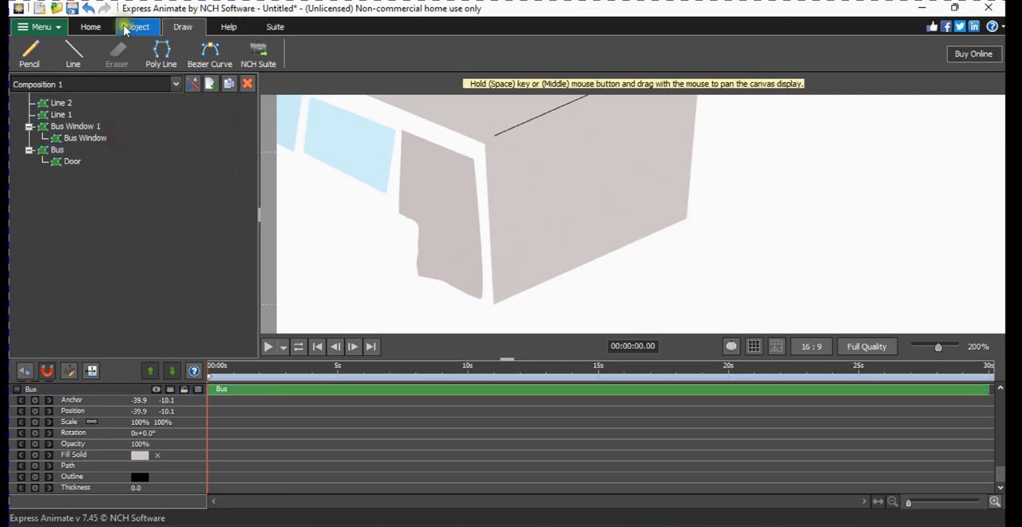
{"action": "left_click", "coordinate": [461, 292]}
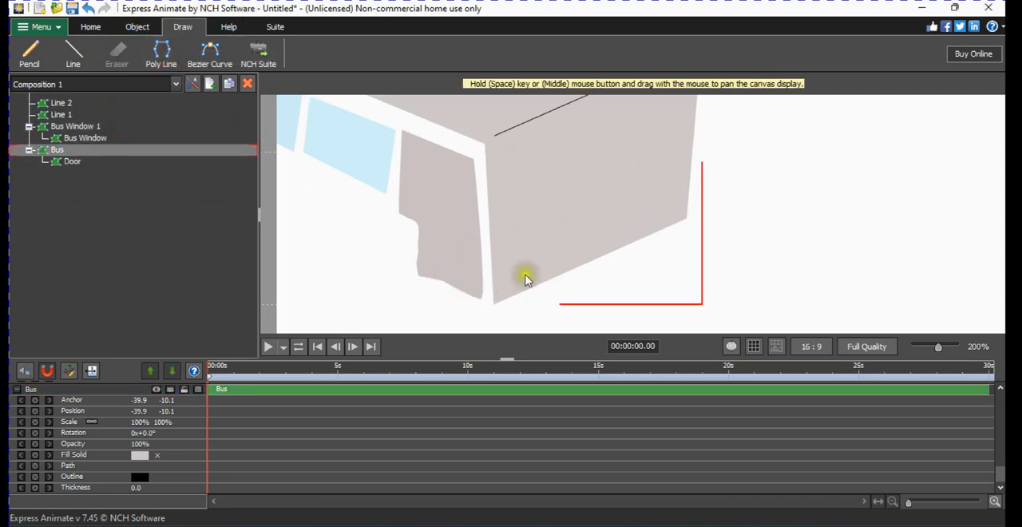
{"action": "left_click", "coordinate": [58, 103]}
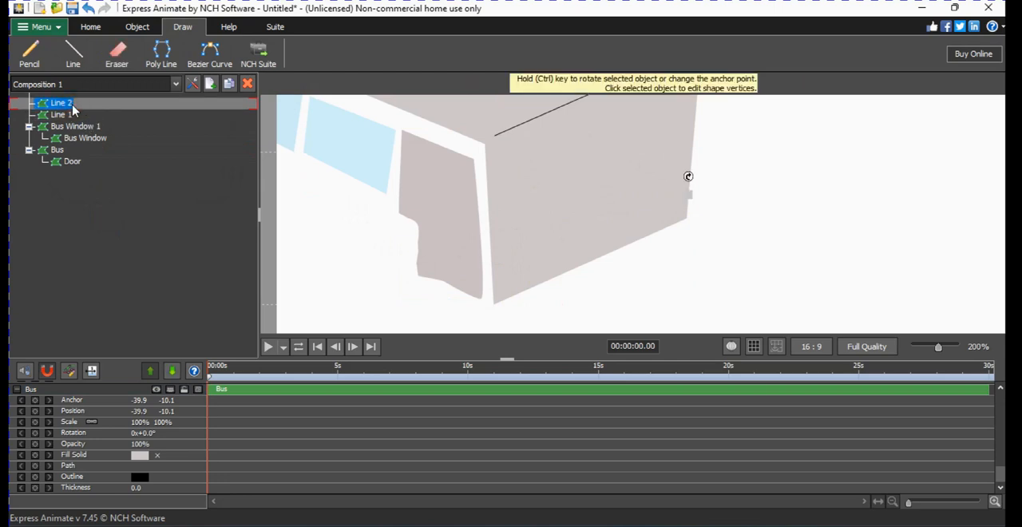
{"action": "key", "text": "Delete"}
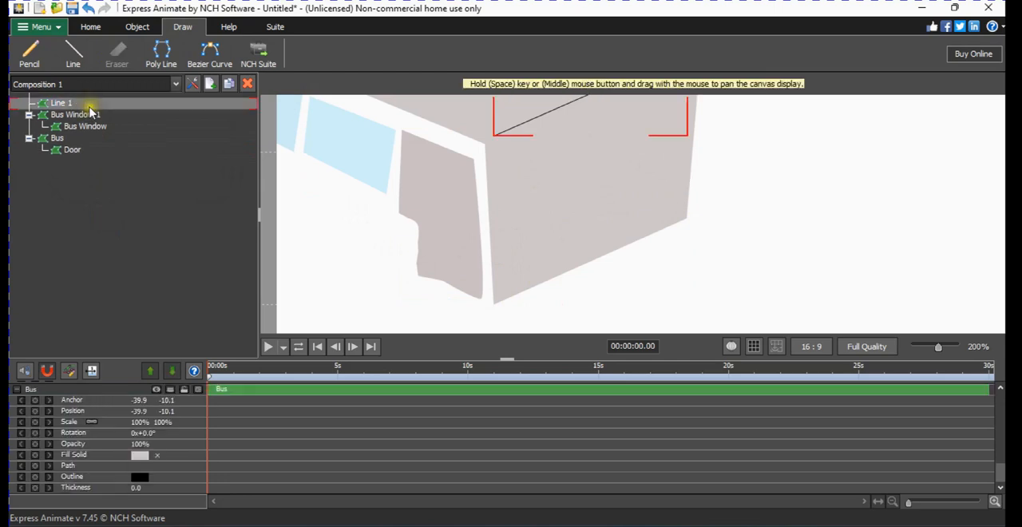
Draw a five-vertex poly line outlining a band along the bottom of the bus's front face, ending beside its starting vertex.
{"action": "left_click", "coordinate": [170, 48]}
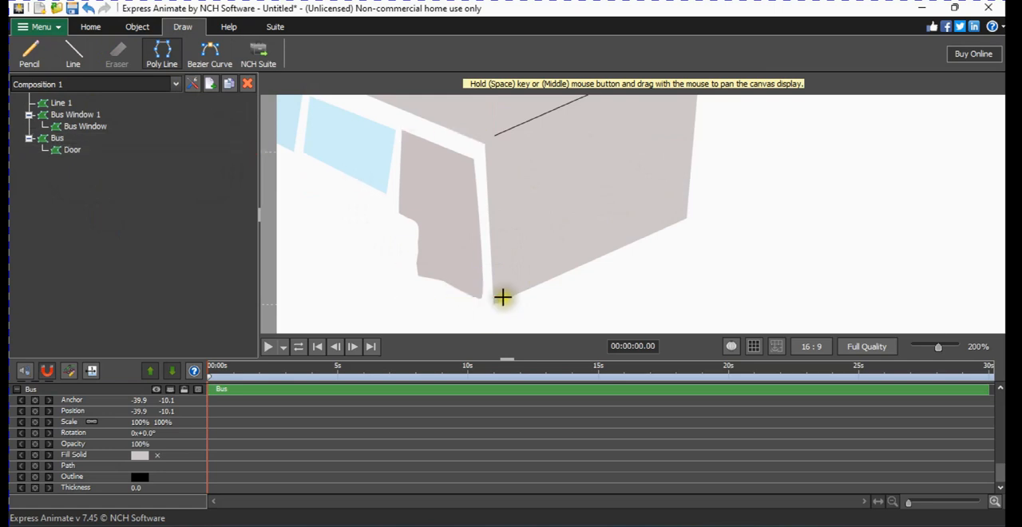
{"action": "left_click", "coordinate": [493, 261]}
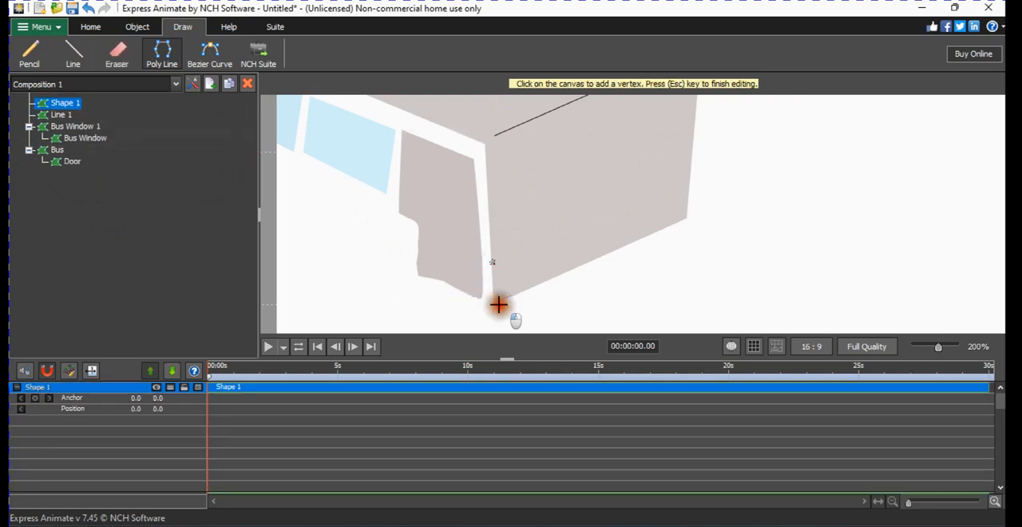
{"action": "left_click", "coordinate": [495, 303]}
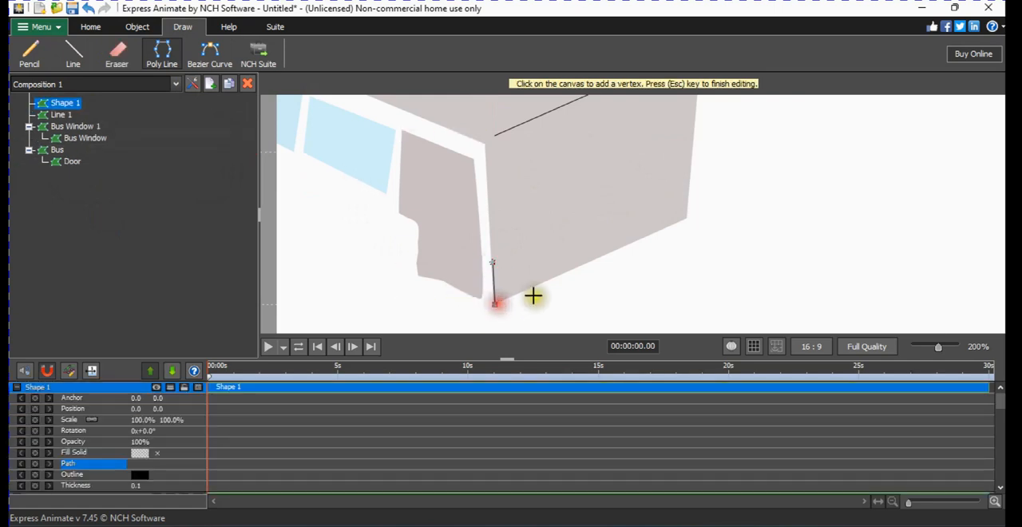
{"action": "left_click", "coordinate": [689, 214]}
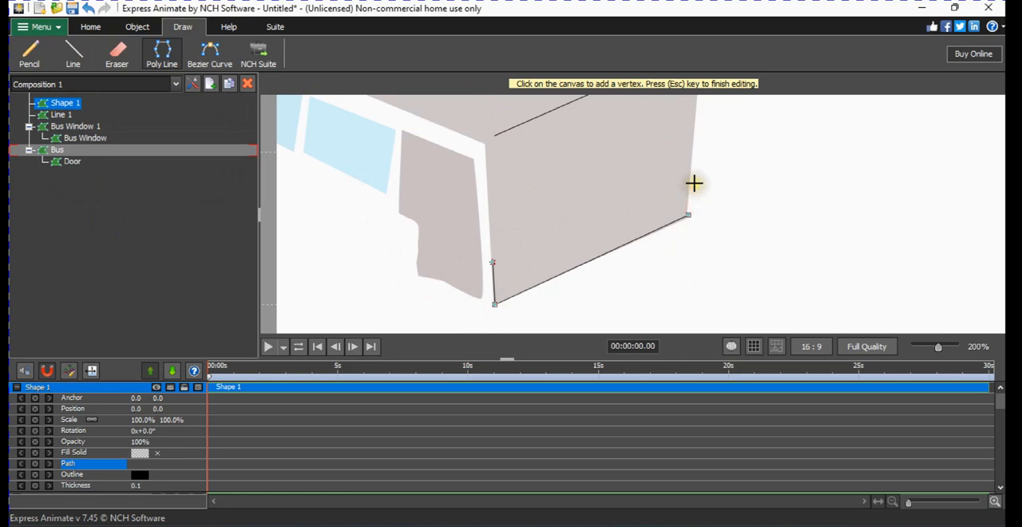
{"action": "left_click", "coordinate": [692, 184]}
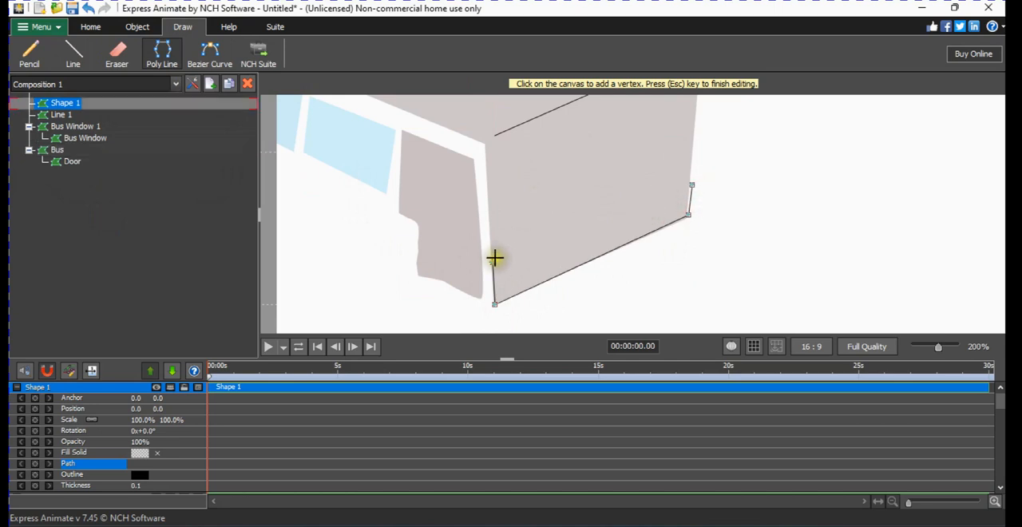
{"action": "left_click", "coordinate": [492, 257]}
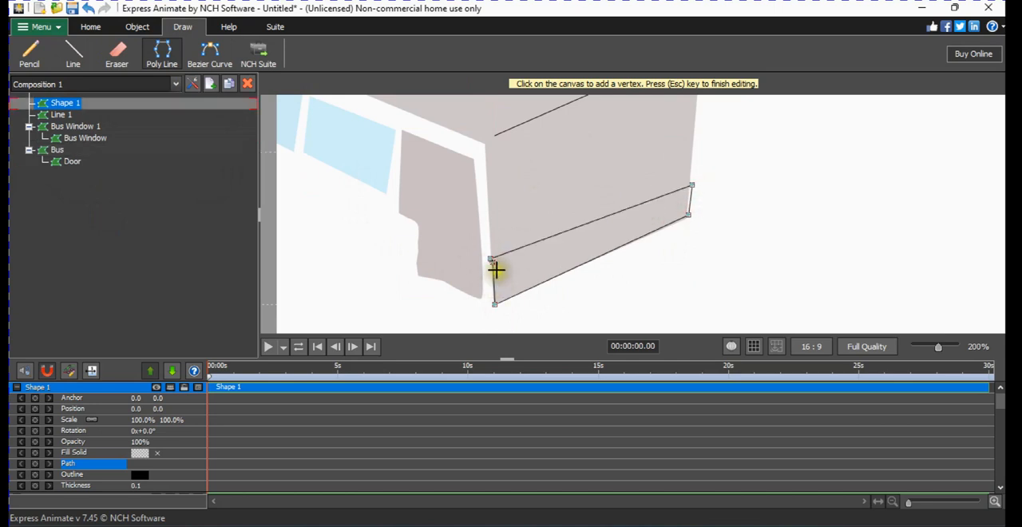
Move the band outline's open-end vertices toward the face's door-side edge and apply default control points.
{"action": "scroll", "coordinate": [498, 269], "scroll_direction": "up", "scroll_amount": 3}
{"action": "scroll", "coordinate": [503, 270], "scroll_direction": "up", "scroll_amount": 1}
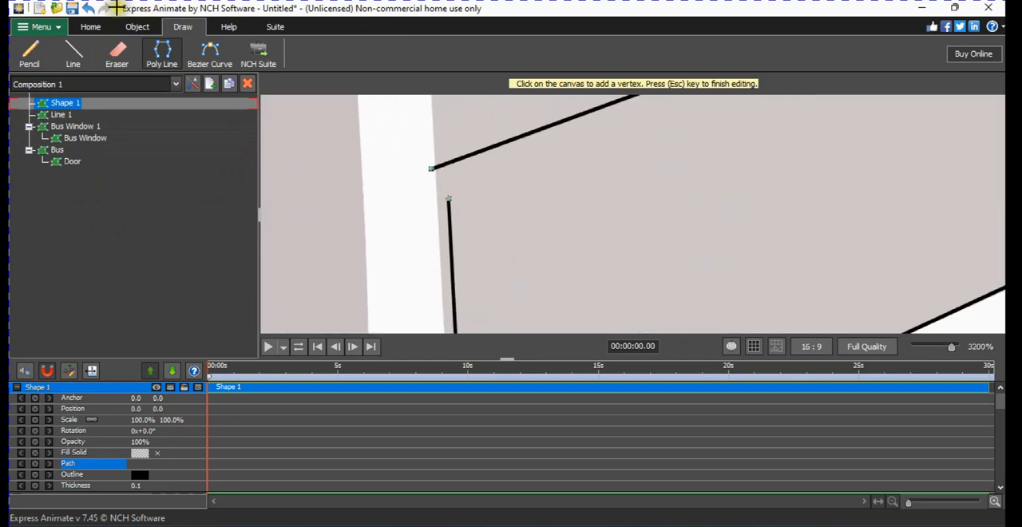
{"action": "left_click", "coordinate": [191, 28]}
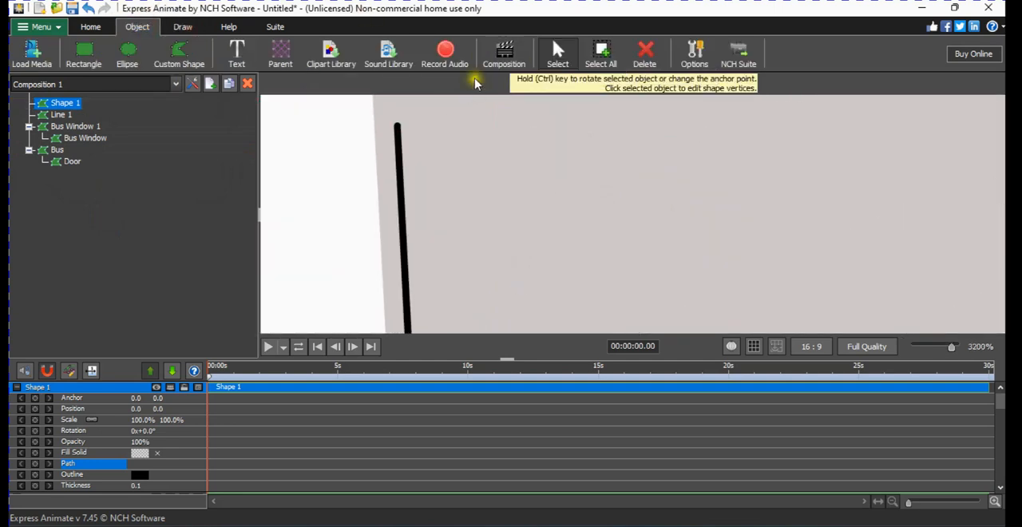
{"action": "scroll", "coordinate": [477, 159], "scroll_direction": "down", "scroll_amount": 4}
{"action": "scroll", "coordinate": [474, 155], "scroll_direction": "up", "scroll_amount": 1}
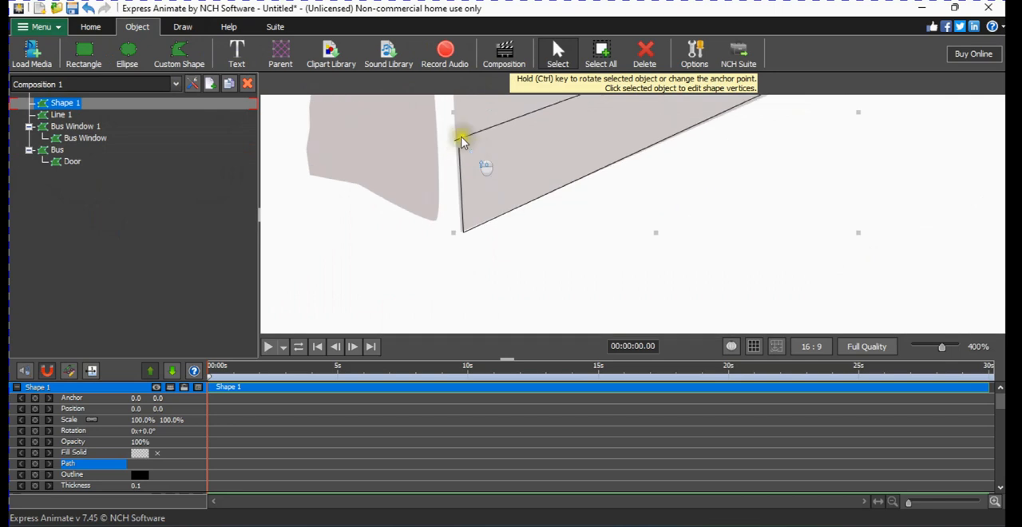
{"action": "scroll", "coordinate": [470, 132], "scroll_direction": "up", "scroll_amount": 2}
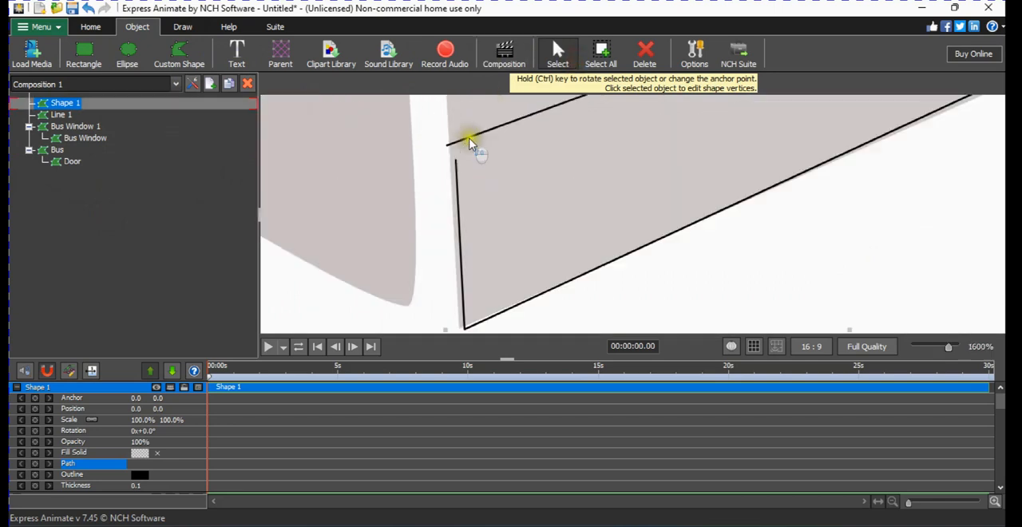
{"action": "left_click", "coordinate": [440, 151]}
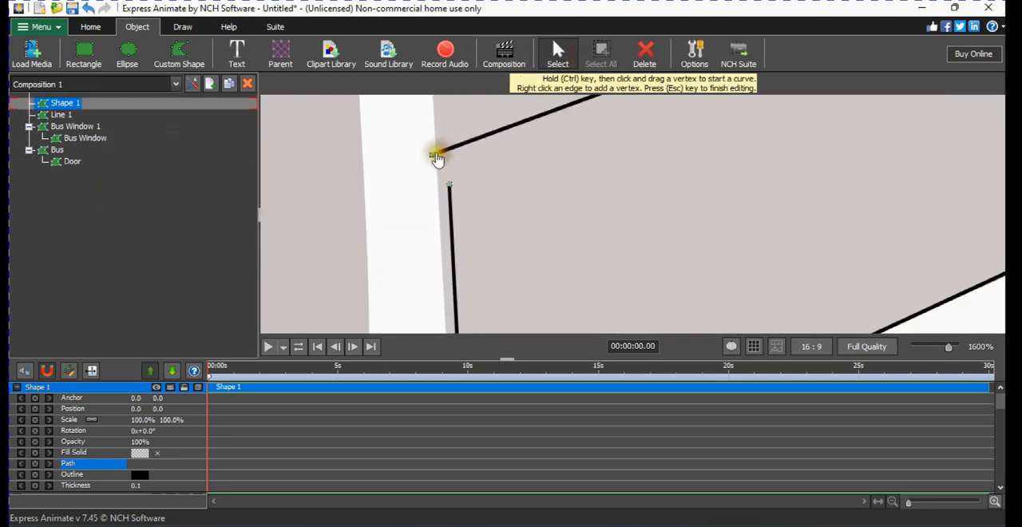
{"action": "left_click_drag", "start_coordinate": [436, 155], "coordinate": [445, 190]}
{"action": "right_click", "coordinate": [446, 190]}
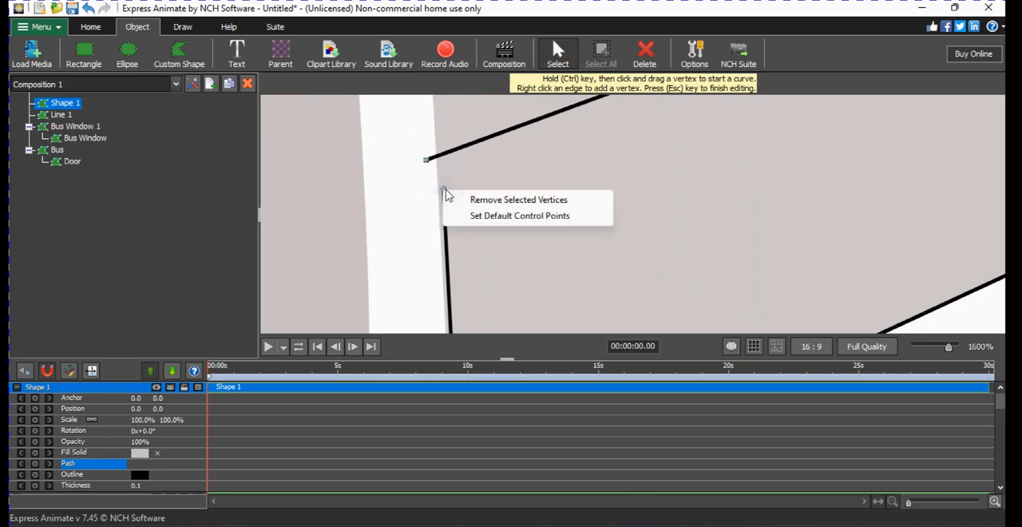
{"action": "left_click", "coordinate": [477, 217]}
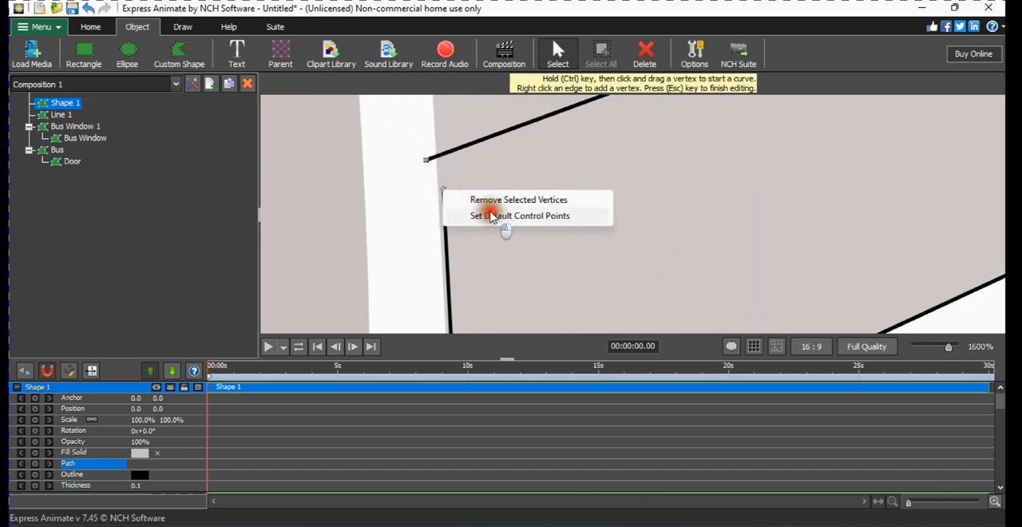
{"action": "left_click", "coordinate": [480, 170]}
Fill the band at the bottom of the bus's front face with solid black.
{"action": "right_click", "coordinate": [497, 193]}
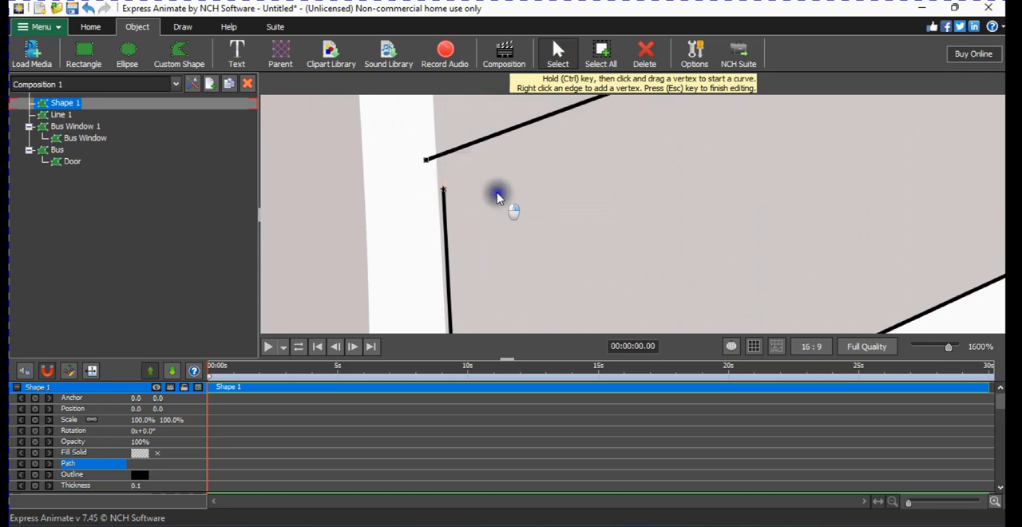
{"action": "left_click", "coordinate": [528, 273]}
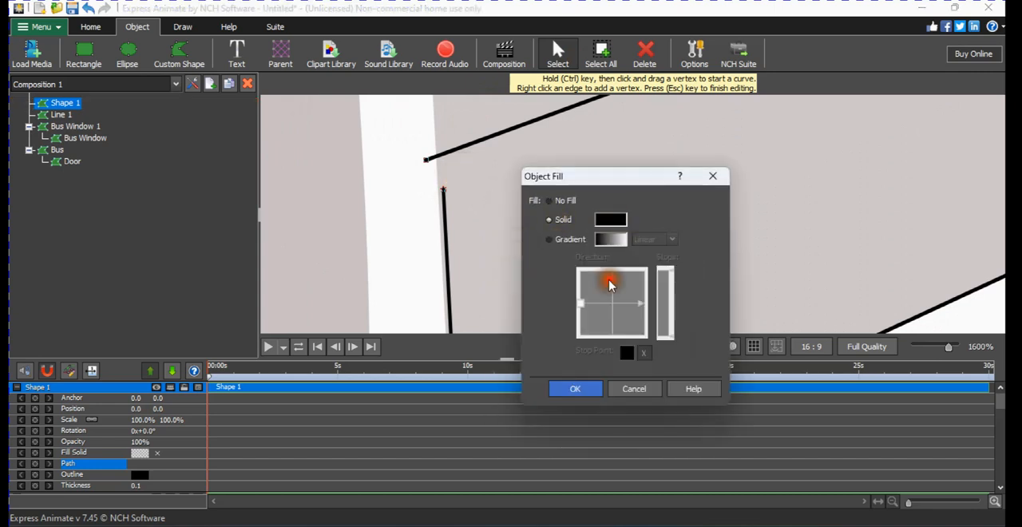
{"action": "left_click", "coordinate": [577, 388]}
{"action": "scroll", "coordinate": [572, 254], "scroll_direction": "down", "scroll_amount": 5}
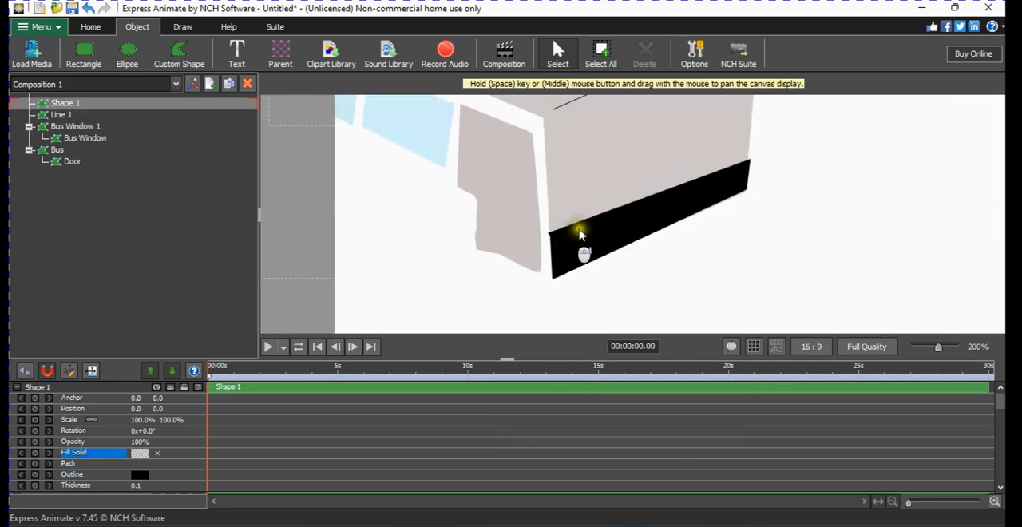
{"action": "scroll", "coordinate": [596, 247], "scroll_direction": "up", "scroll_amount": 1}
{"action": "left_click", "coordinate": [597, 200]}
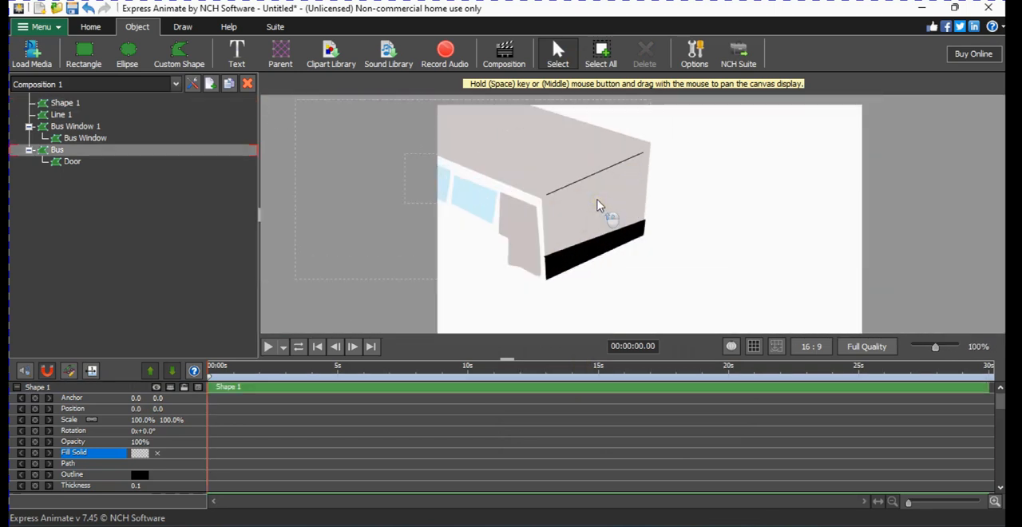
Draw a four-vertex custom shape for the windscreen across the front face, just below Line 1.
{"action": "scroll", "coordinate": [599, 205], "scroll_direction": "up", "scroll_amount": 1}
{"action": "scroll", "coordinate": [549, 200], "scroll_direction": "up", "scroll_amount": 1}
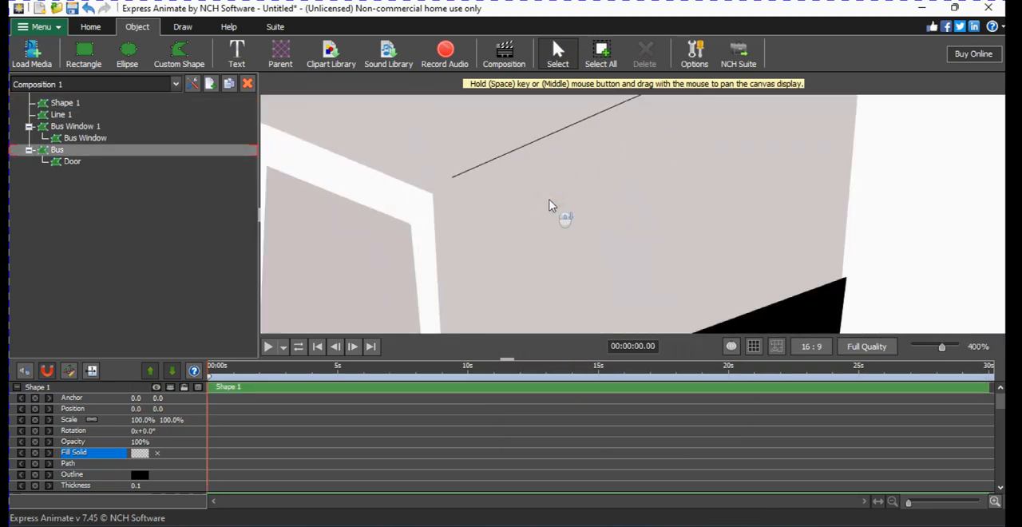
{"action": "scroll", "coordinate": [549, 201], "scroll_direction": "down", "scroll_amount": 1}
{"action": "left_click", "coordinate": [198, 58]}
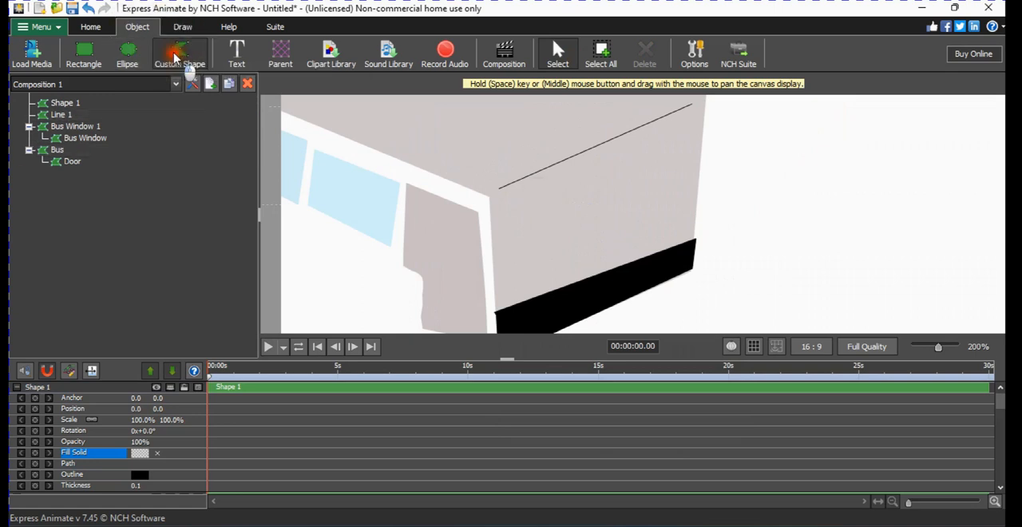
{"action": "left_click", "coordinate": [496, 208]}
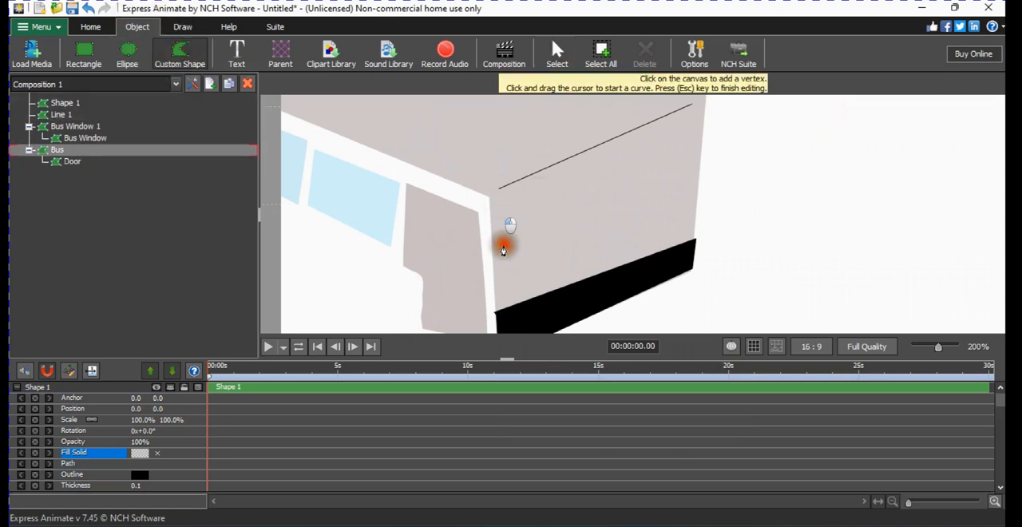
{"action": "left_click", "coordinate": [502, 272]}
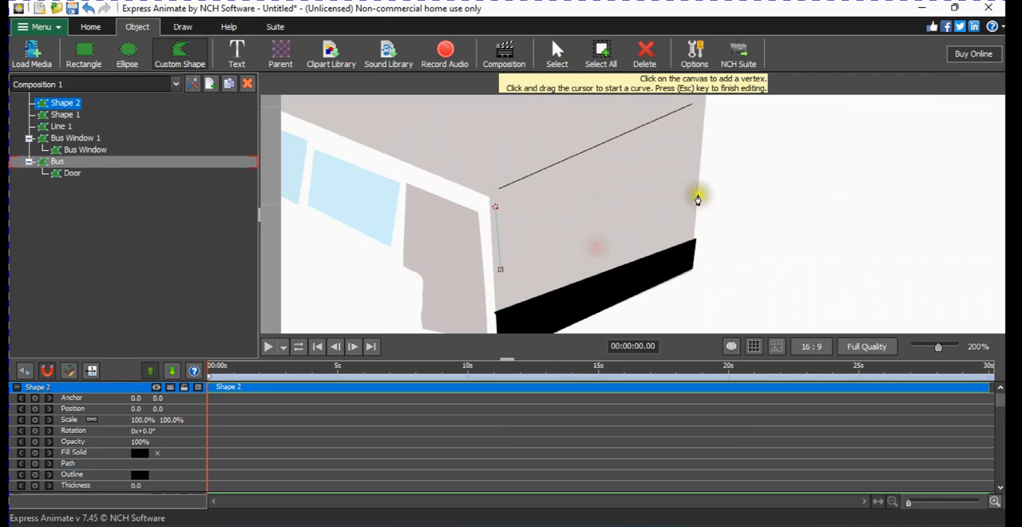
{"action": "left_click", "coordinate": [694, 192]}
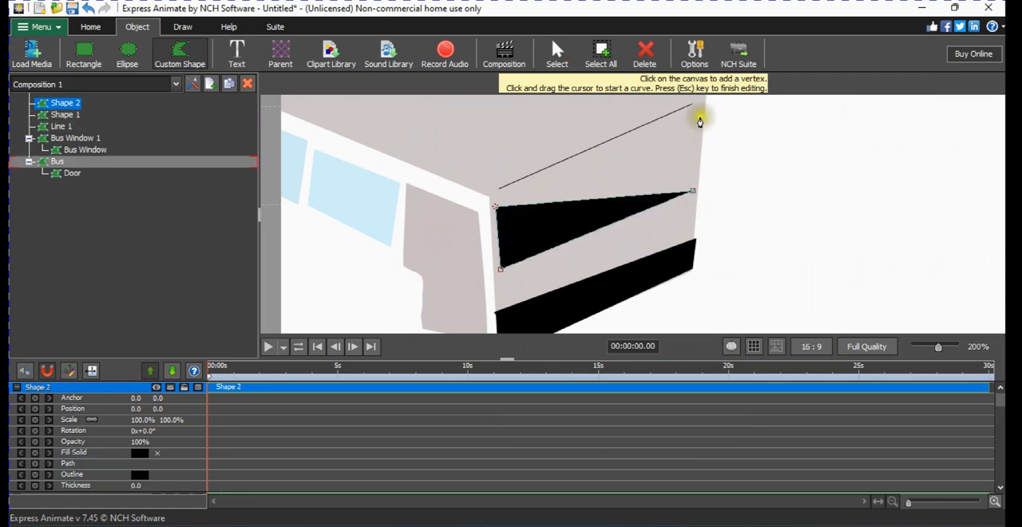
{"action": "left_click", "coordinate": [699, 114]}
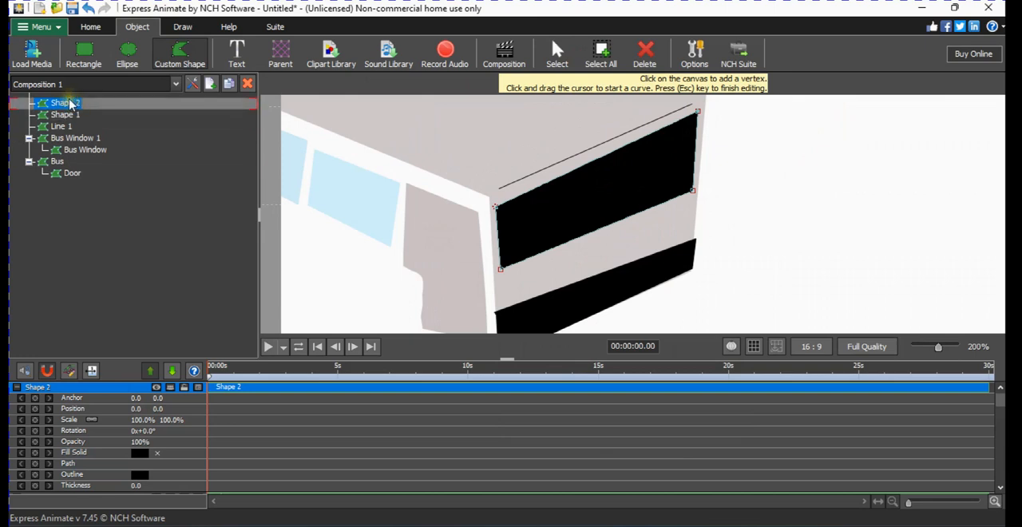
Rename the new front window shape as Wind Screen and finish editing its vertices.
{"action": "right_click", "coordinate": [70, 104]}
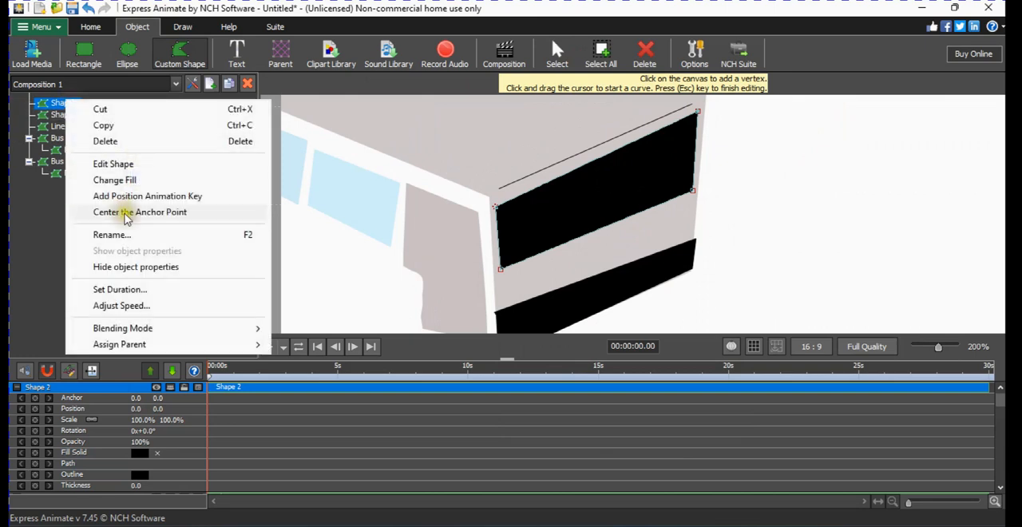
{"action": "left_click", "coordinate": [120, 234]}
{"action": "type", "text": "Wind S"}
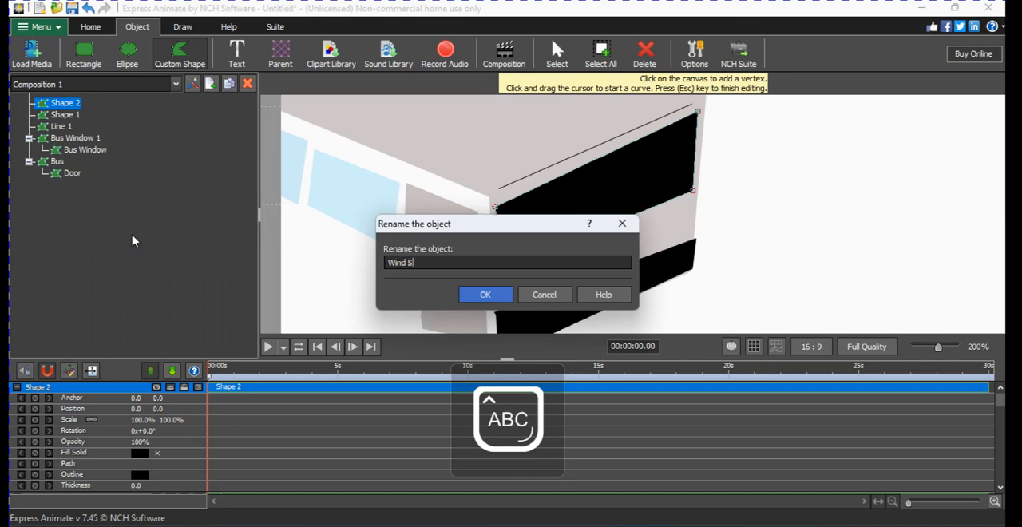
{"action": "type", "text": "creen"}
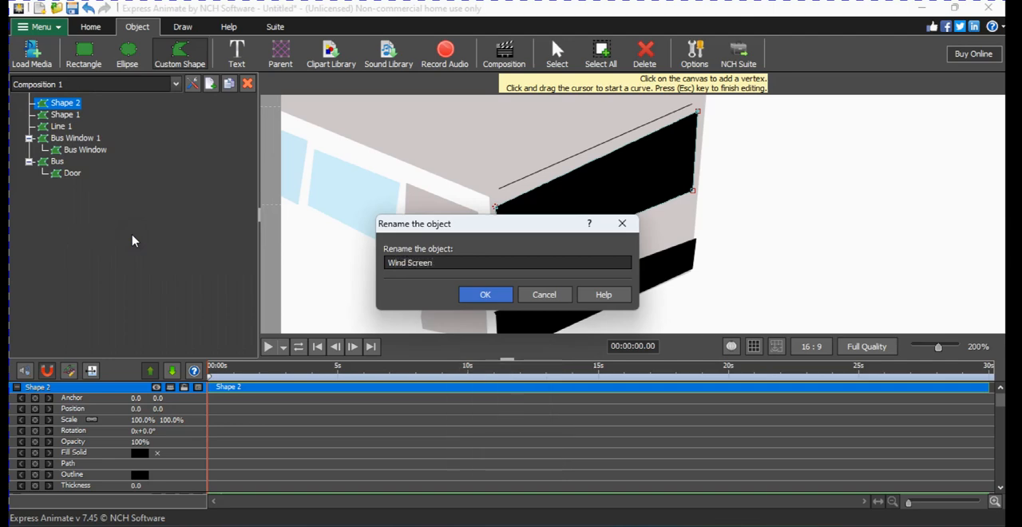
{"action": "key", "text": "Return"}
{"action": "key", "text": "Escape"}
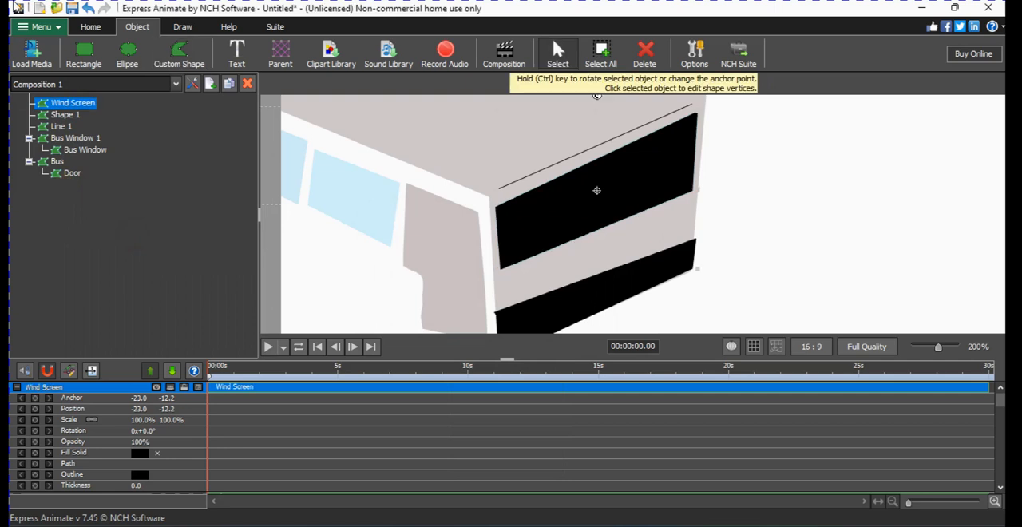
Change the Wind Screen's fill to a solid pale teal of hue 167, saving the colour as a swatch.
{"action": "right_click", "coordinate": [77, 111]}
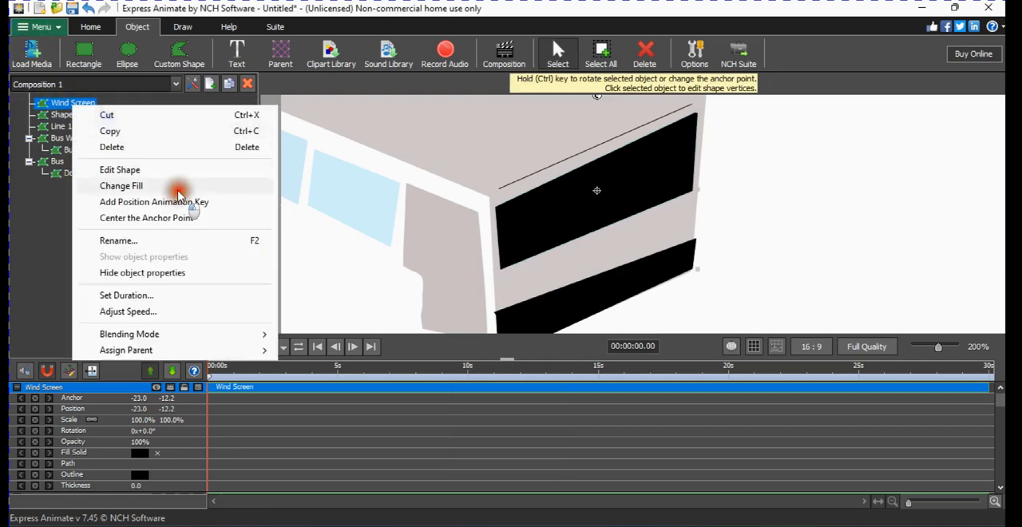
{"action": "left_click", "coordinate": [122, 186]}
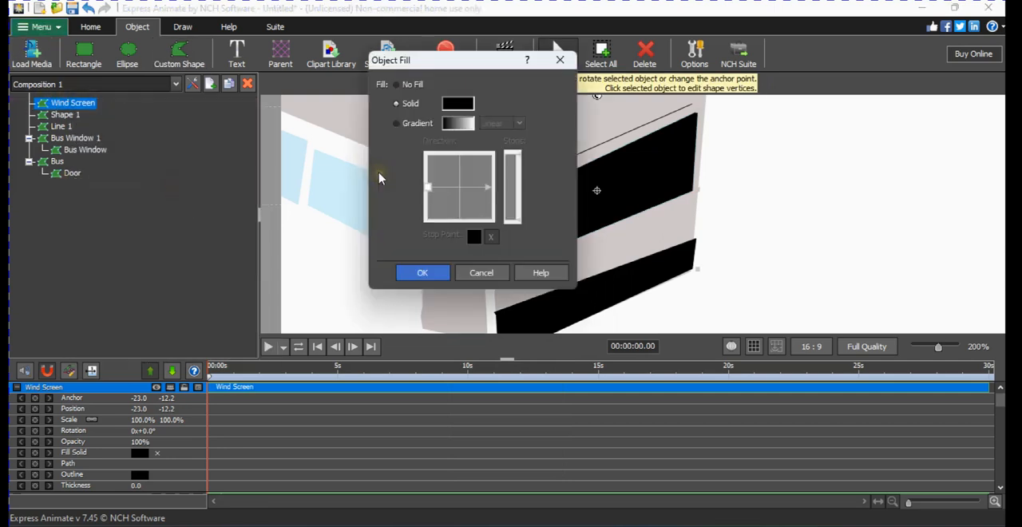
{"action": "left_click", "coordinate": [410, 124]}
{"action": "left_click", "coordinate": [408, 106]}
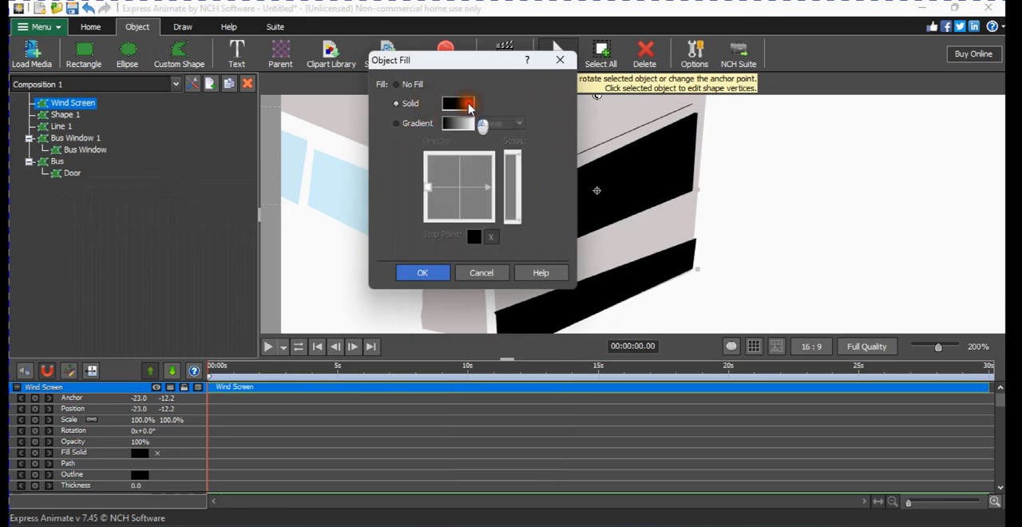
{"action": "left_click", "coordinate": [457, 103]}
{"action": "left_click", "coordinate": [408, 124]}
{"action": "left_click_drag", "start_coordinate": [408, 124], "coordinate": [401, 126]}
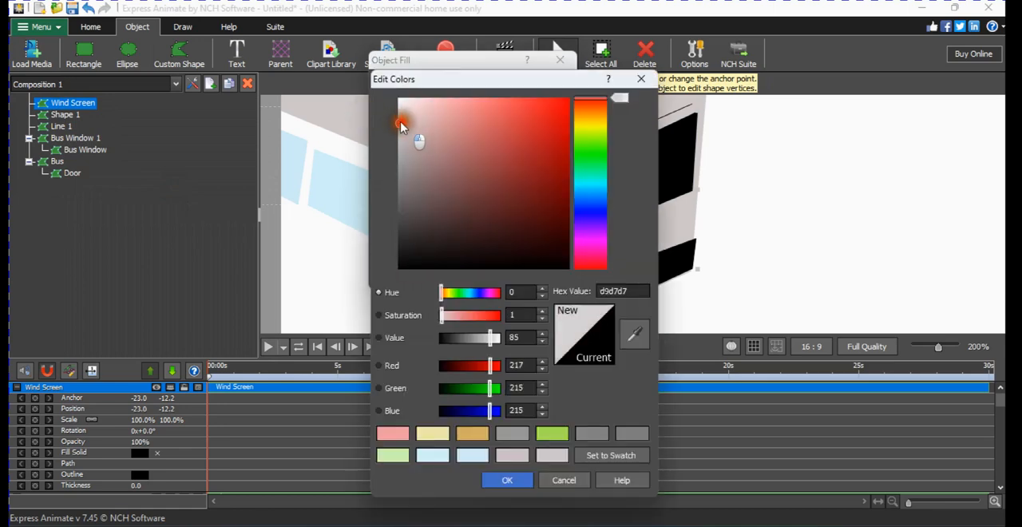
{"action": "left_click", "coordinate": [582, 175]}
{"action": "left_click", "coordinate": [416, 120]}
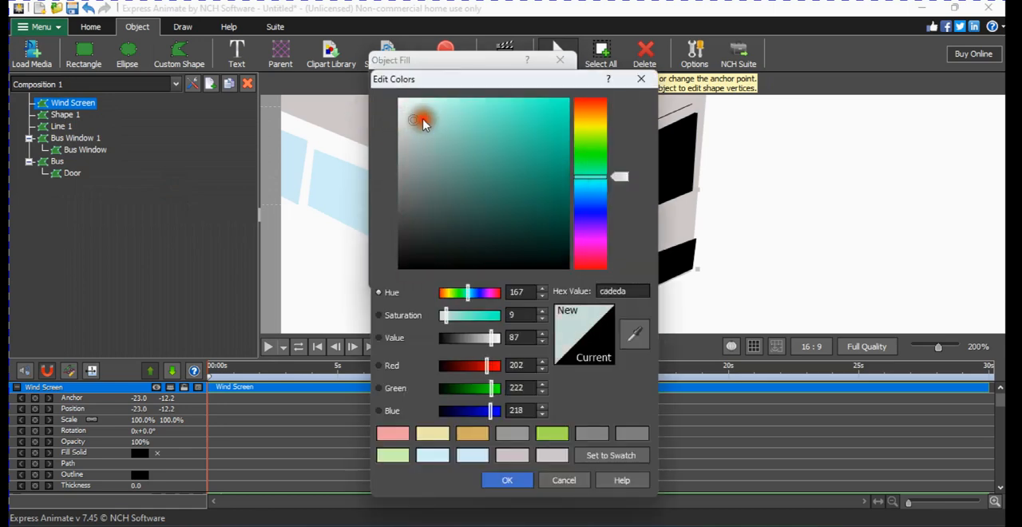
{"action": "left_click", "coordinate": [623, 459]}
{"action": "left_click", "coordinate": [506, 482]}
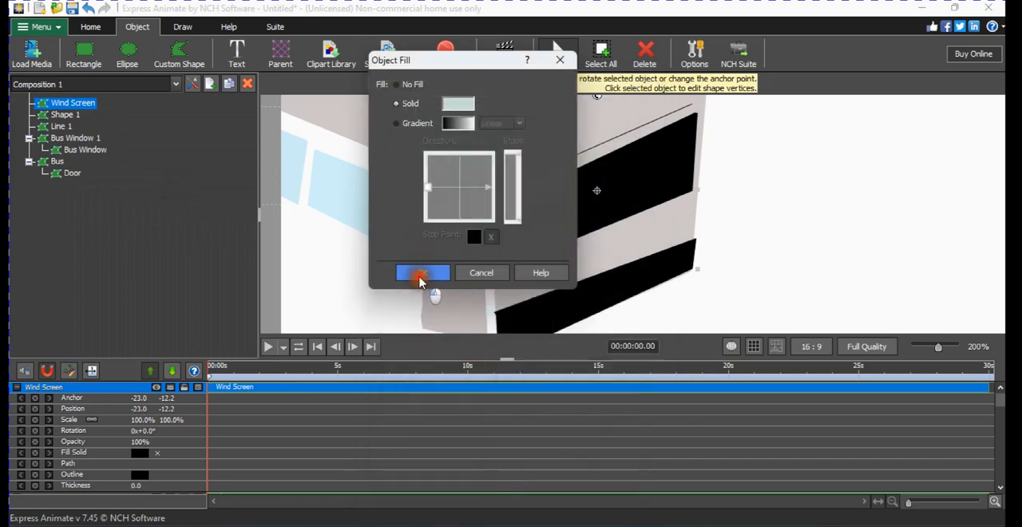
{"action": "left_click", "coordinate": [421, 276]}
{"action": "left_click", "coordinate": [470, 231]}
{"action": "scroll", "coordinate": [471, 234], "scroll_direction": "down", "scroll_amount": 5}
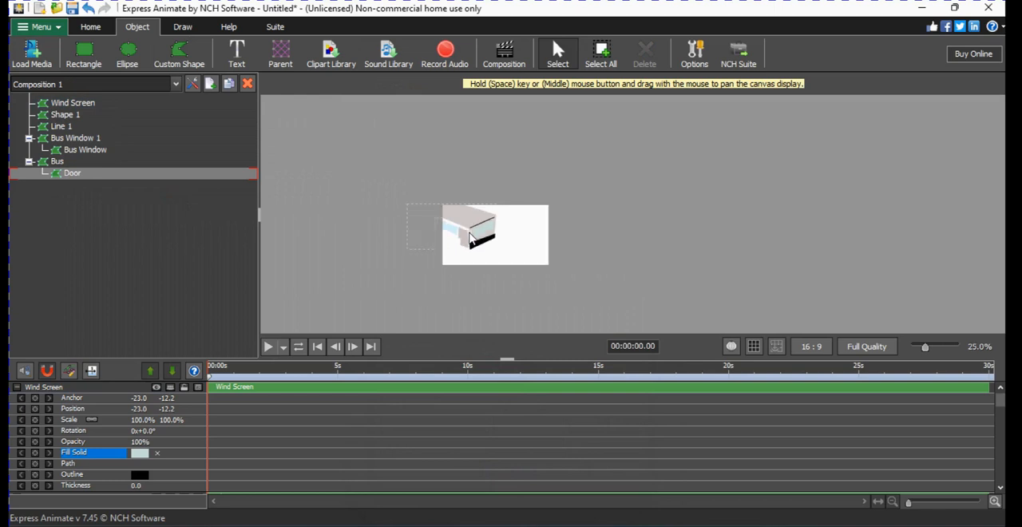
{"action": "scroll", "coordinate": [470, 238], "scroll_direction": "up", "scroll_amount": 5}
{"action": "scroll", "coordinate": [471, 238], "scroll_direction": "down", "scroll_amount": 4}
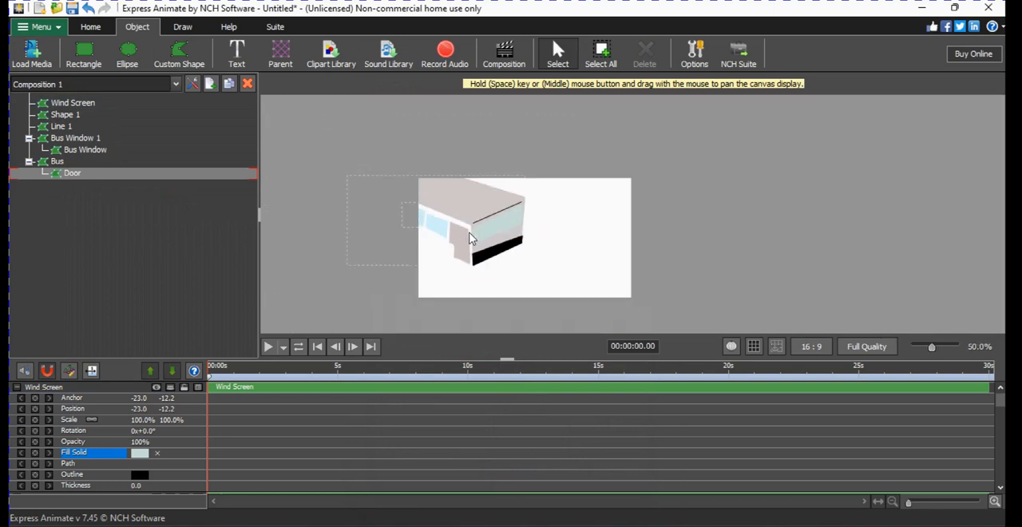
Draw a small four-vertex custom shape for a headlight on the front face's door-side edge, just above the black band.
{"action": "scroll", "coordinate": [470, 238], "scroll_direction": "up", "scroll_amount": 2}
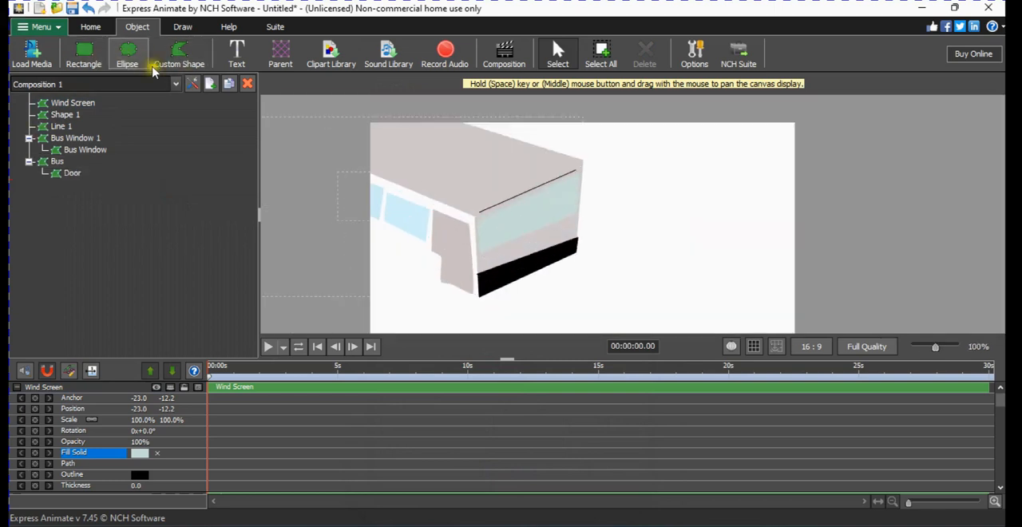
{"action": "left_click", "coordinate": [179, 56]}
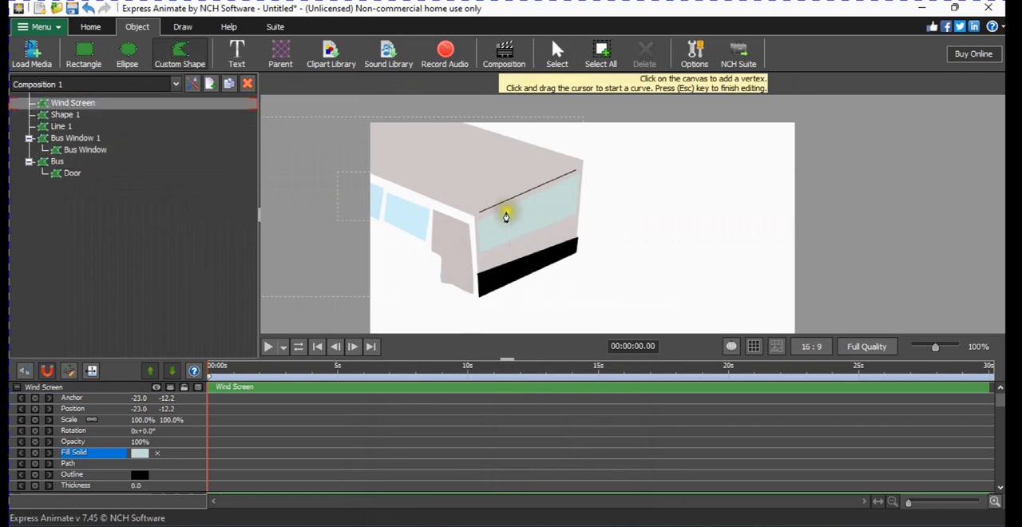
{"action": "scroll", "coordinate": [505, 257], "scroll_direction": "up", "scroll_amount": 2}
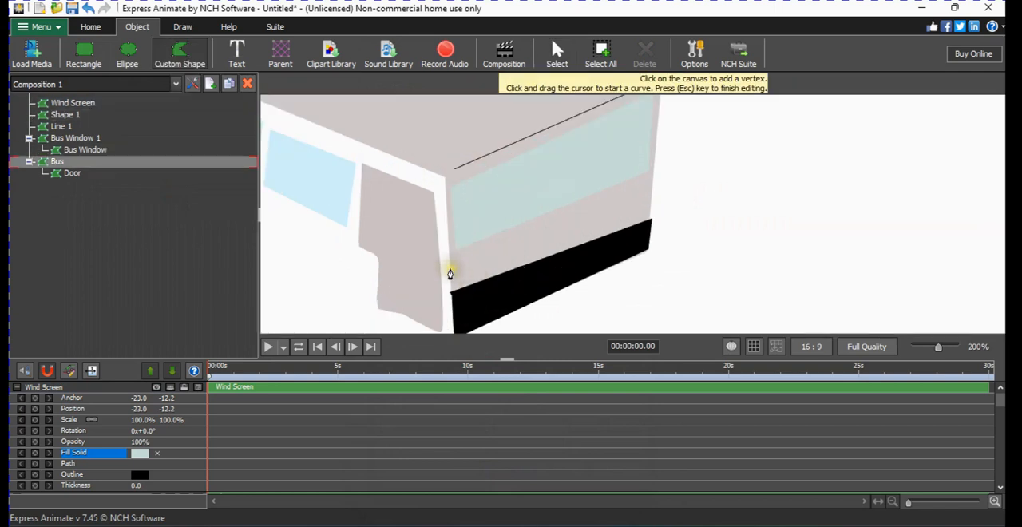
{"action": "left_click", "coordinate": [450, 271]}
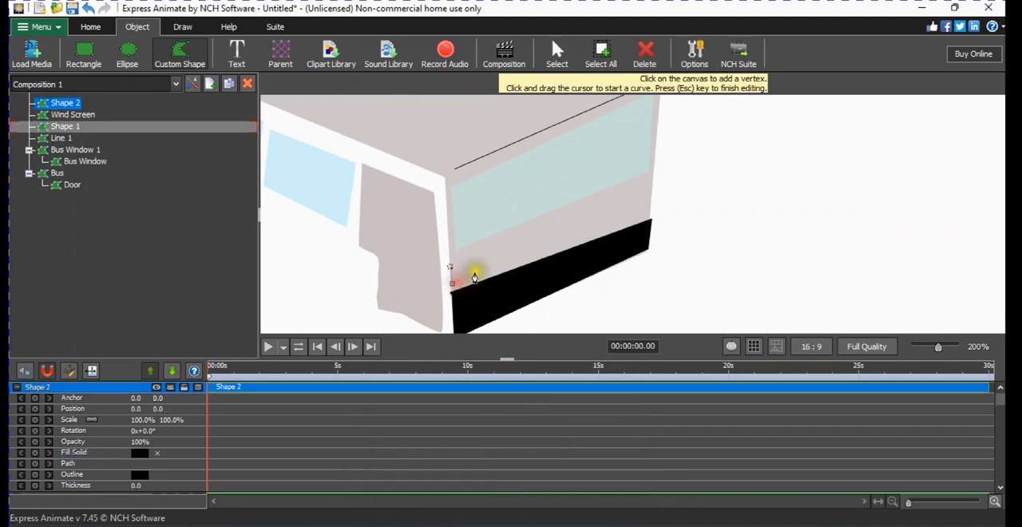
{"action": "left_click", "coordinate": [478, 269]}
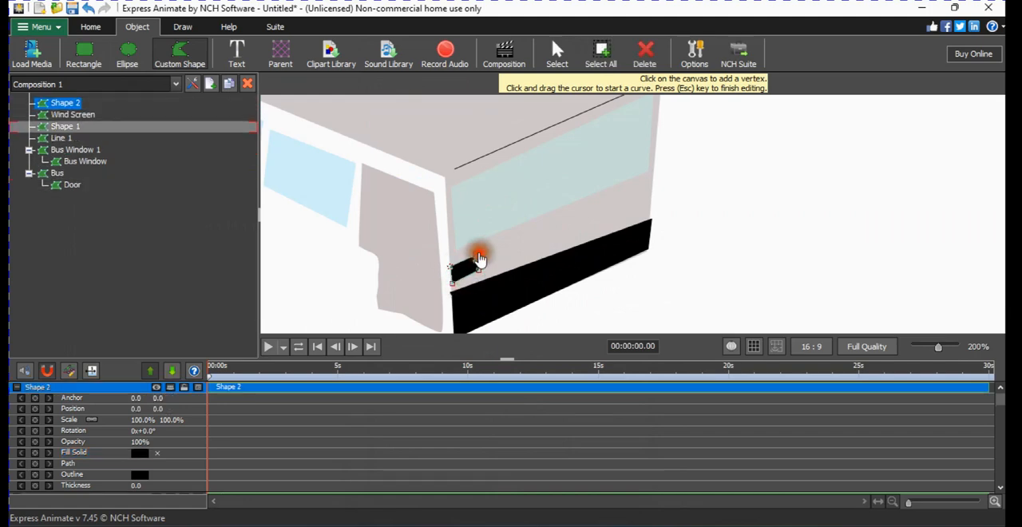
{"action": "left_click", "coordinate": [477, 256]}
Duplicate the headlight shape and move the copy to the far edge of the front face, at about -4.6, -5.0.
{"action": "left_click", "coordinate": [70, 103]}
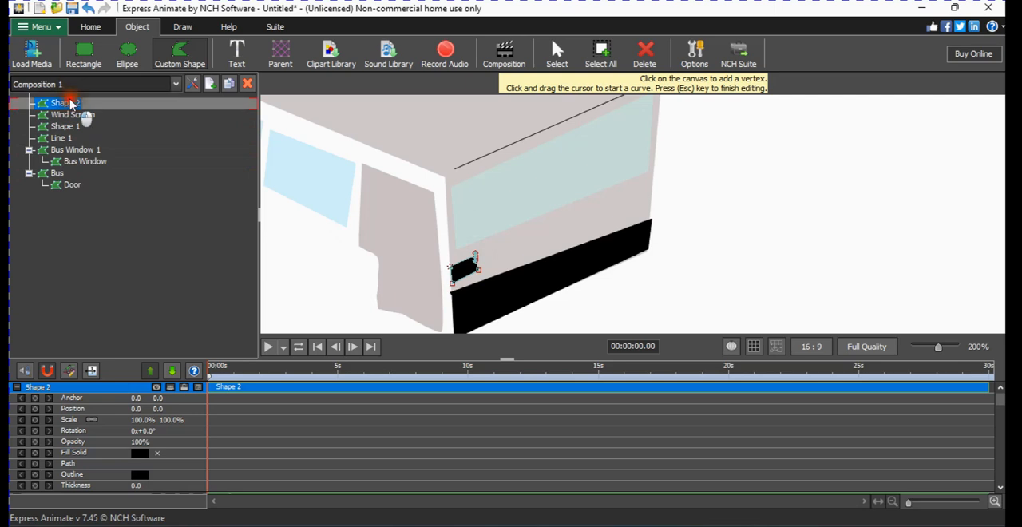
{"action": "left_click", "coordinate": [80, 104]}
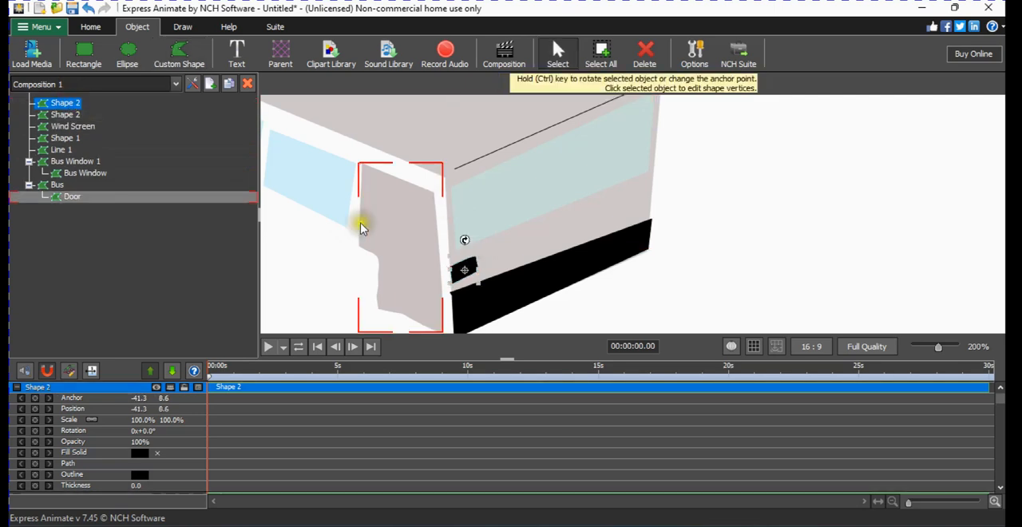
{"action": "left_click", "coordinate": [469, 271]}
{"action": "left_click_drag", "start_coordinate": [469, 271], "coordinate": [649, 209]}
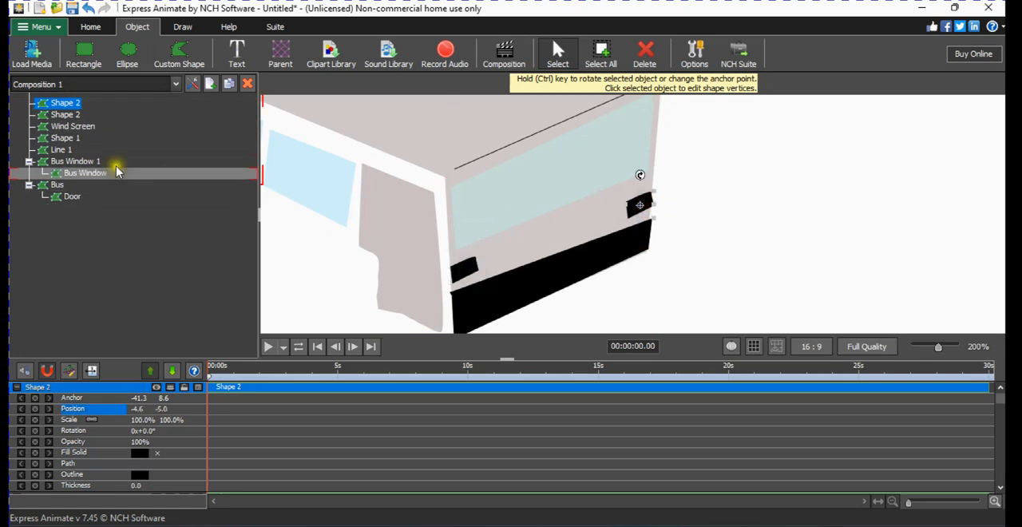
Change the door-side headlight's fill to a solid pale yellow of hue 52.
{"action": "left_click", "coordinate": [67, 115]}
{"action": "right_click", "coordinate": [67, 116]}
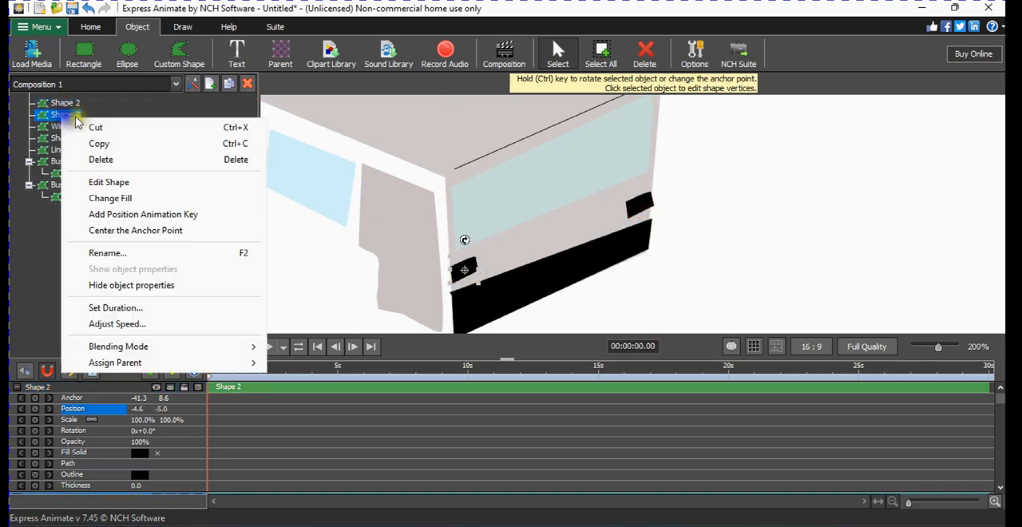
{"action": "left_click", "coordinate": [136, 199]}
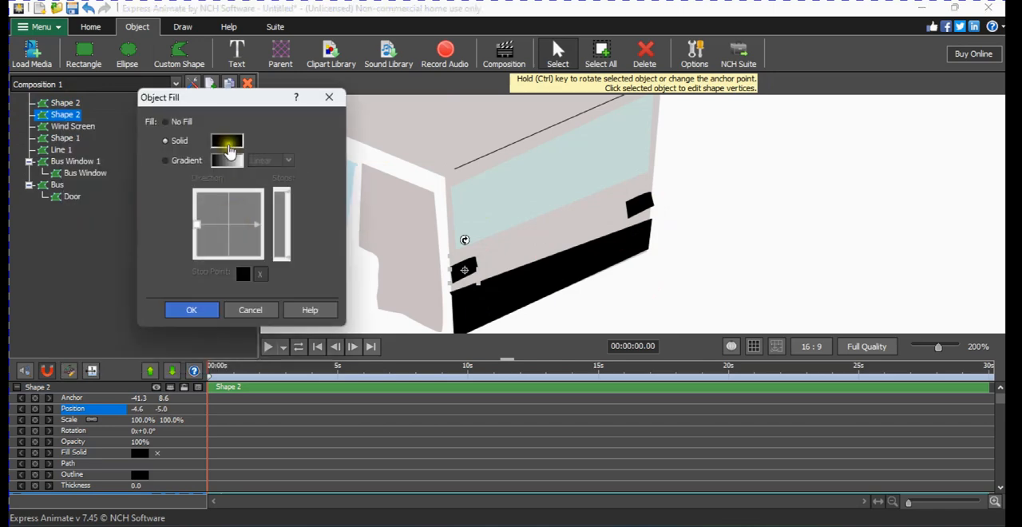
{"action": "left_click", "coordinate": [228, 143]}
{"action": "left_click", "coordinate": [358, 142]}
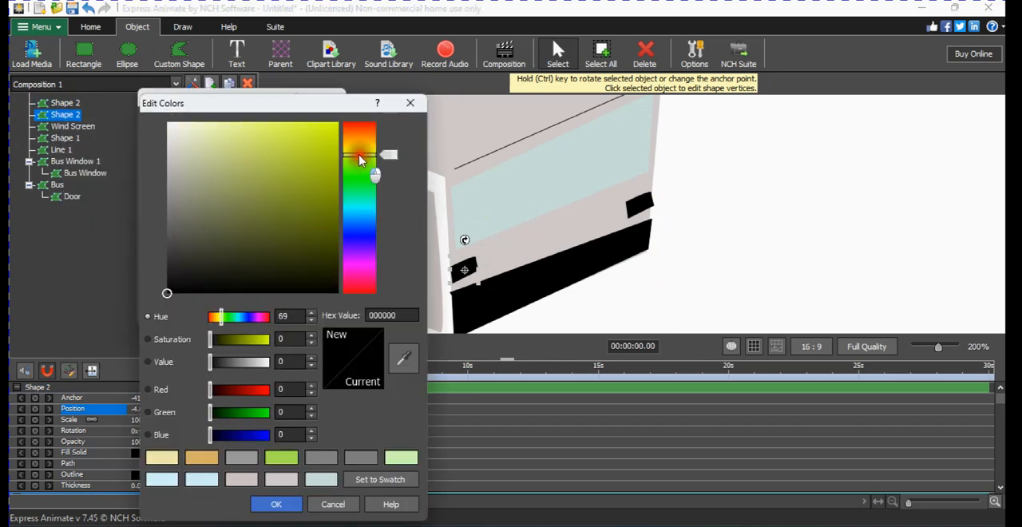
{"action": "left_click", "coordinate": [256, 124]}
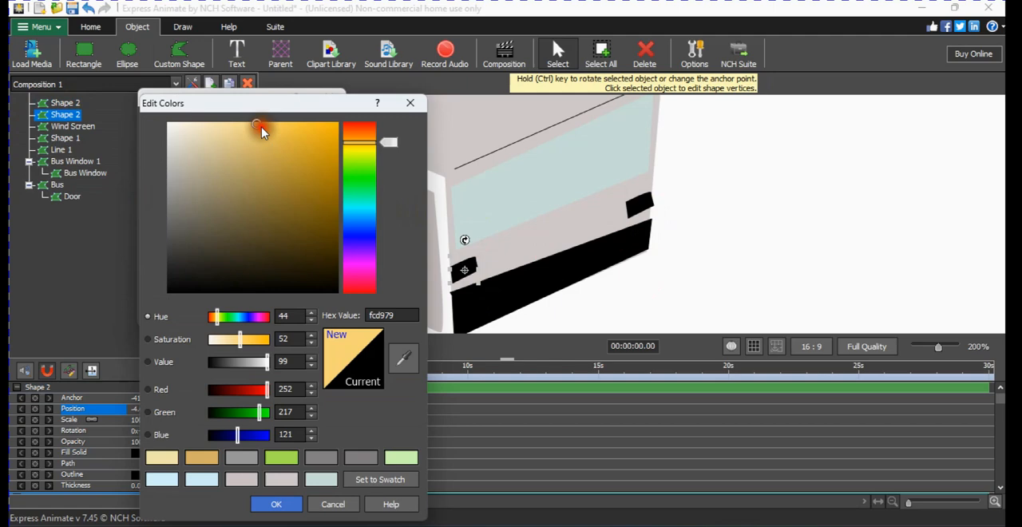
{"action": "left_click", "coordinate": [359, 146]}
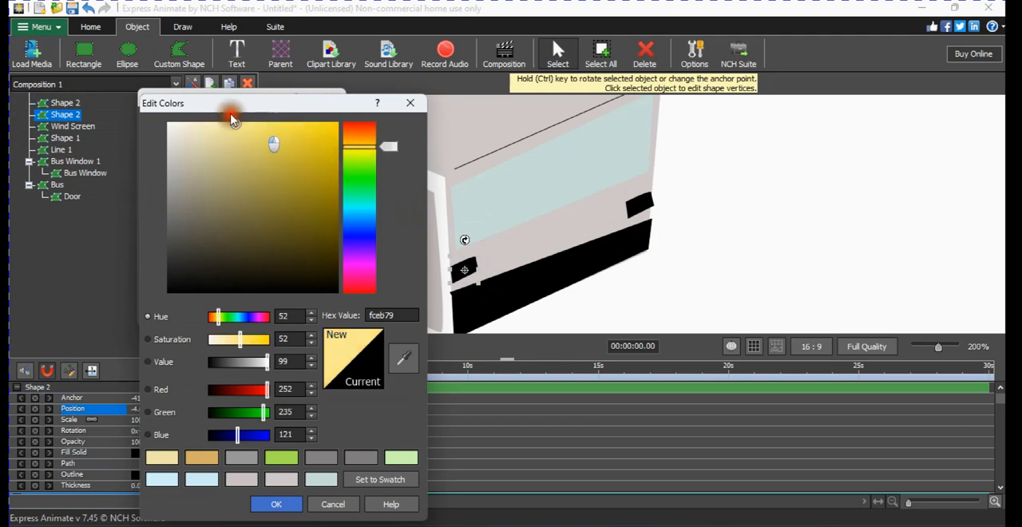
{"action": "left_click", "coordinate": [214, 125]}
{"action": "left_click", "coordinate": [276, 504]}
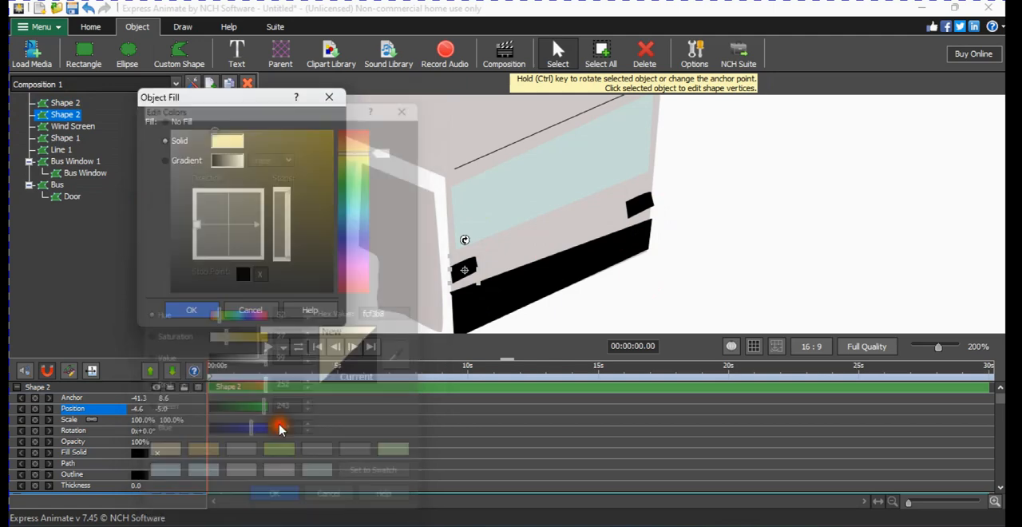
{"action": "left_click", "coordinate": [196, 310]}
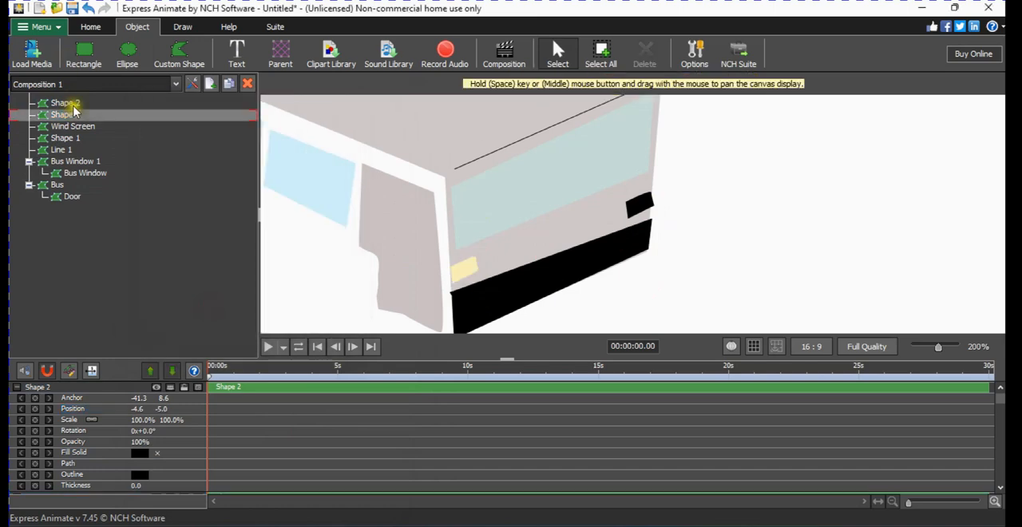
Fill the copied headlight on the far edge with the saved solid tan-orange swatch.
{"action": "left_click", "coordinate": [70, 104]}
{"action": "right_click", "coordinate": [75, 109]}
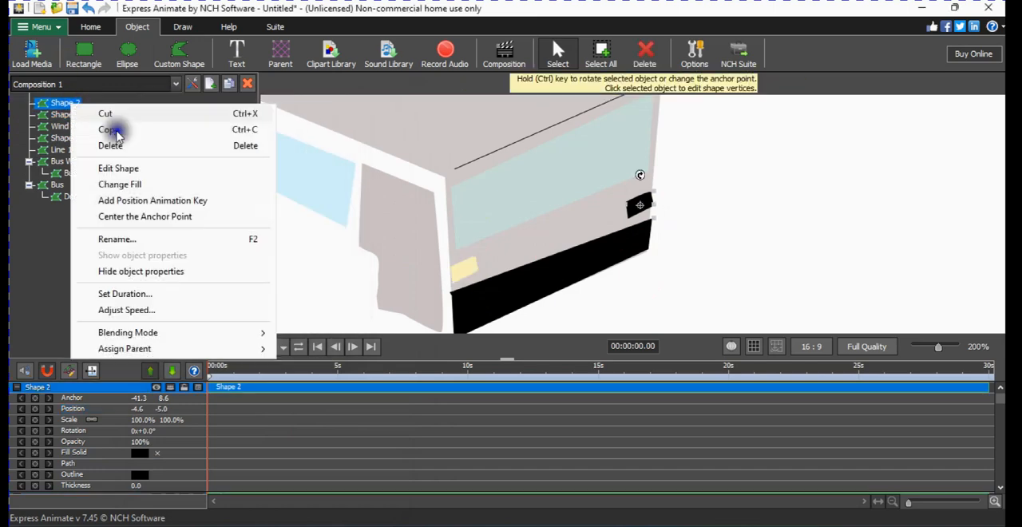
{"action": "left_click", "coordinate": [141, 182]}
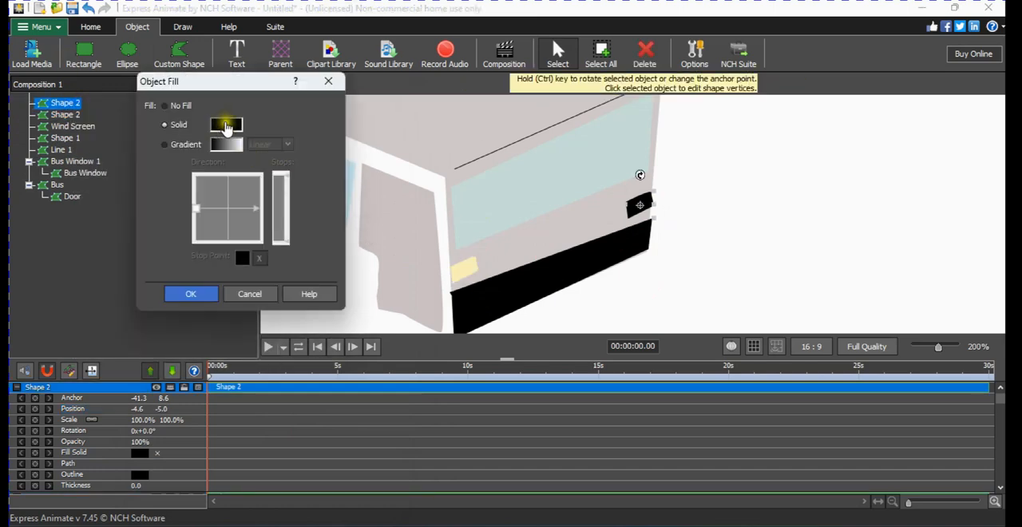
{"action": "left_click", "coordinate": [229, 128]}
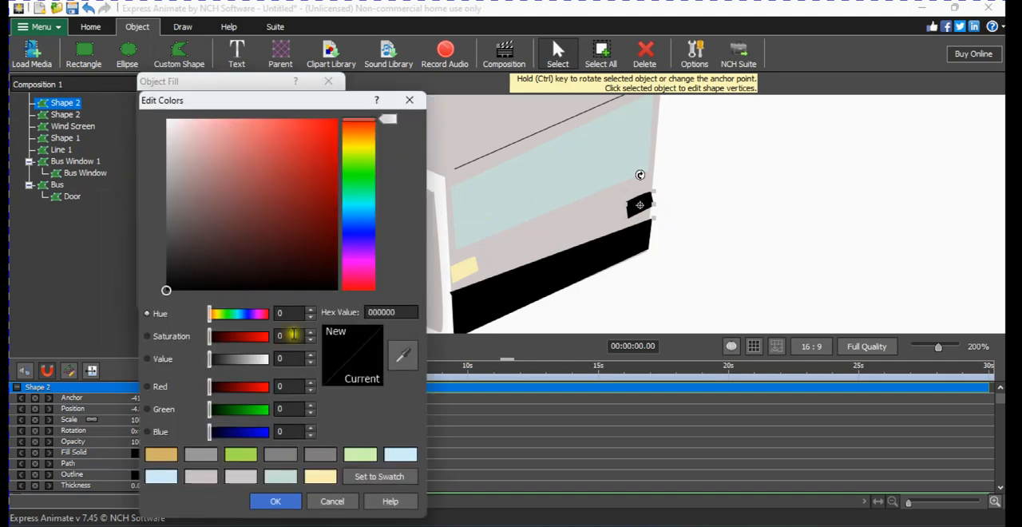
{"action": "left_click", "coordinate": [161, 455]}
{"action": "left_click", "coordinate": [280, 501]}
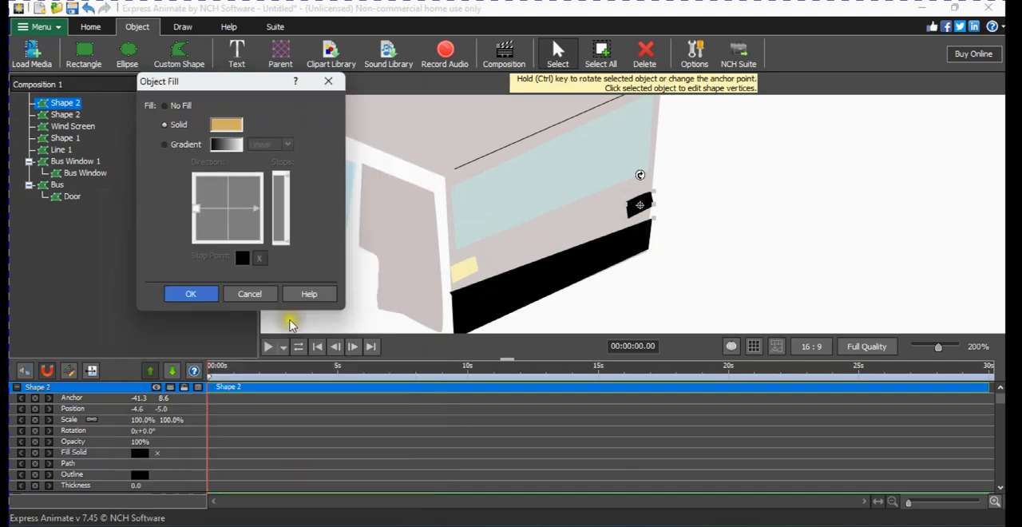
{"action": "left_click", "coordinate": [204, 298]}
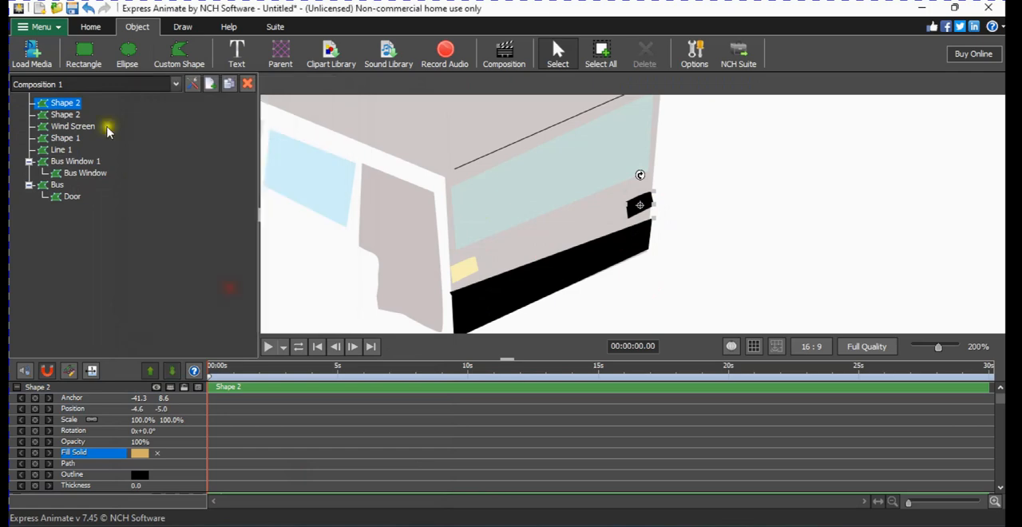
Draw a four-vertex custom shape for the licence plate midway across the front face, overlapping the black band's upper edge.
{"action": "left_click", "coordinate": [190, 62]}
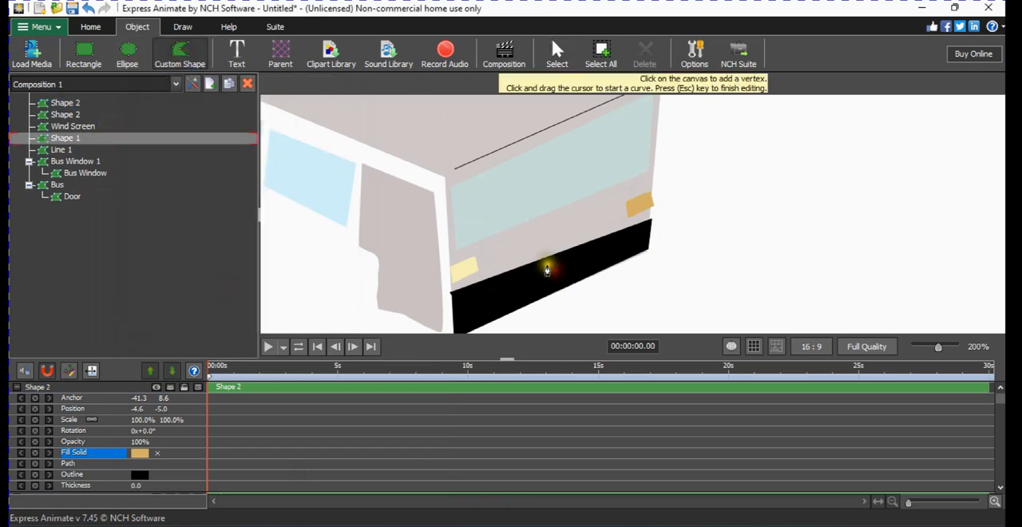
{"action": "left_click_drag", "start_coordinate": [520, 253], "coordinate": [528, 273]}
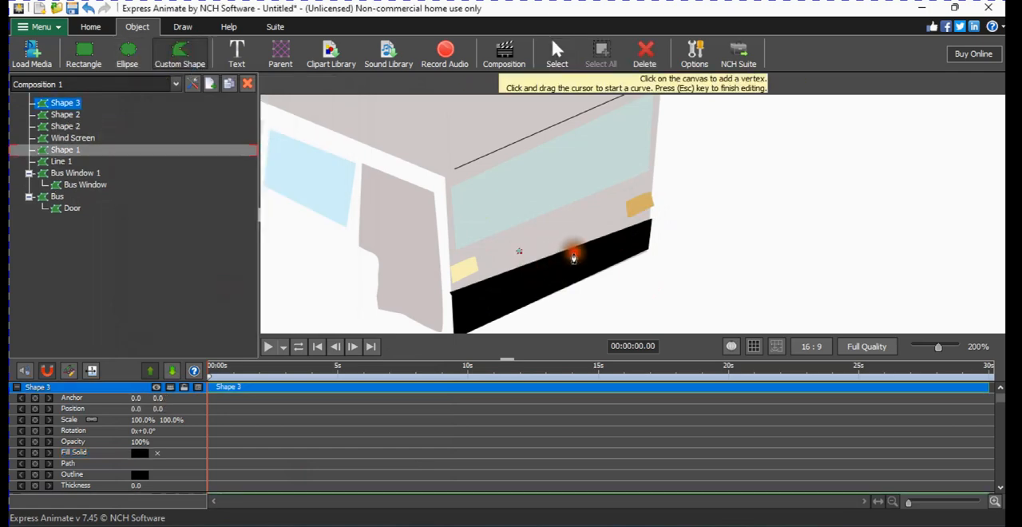
{"action": "left_click", "coordinate": [587, 253]}
{"action": "left_click", "coordinate": [587, 234]}
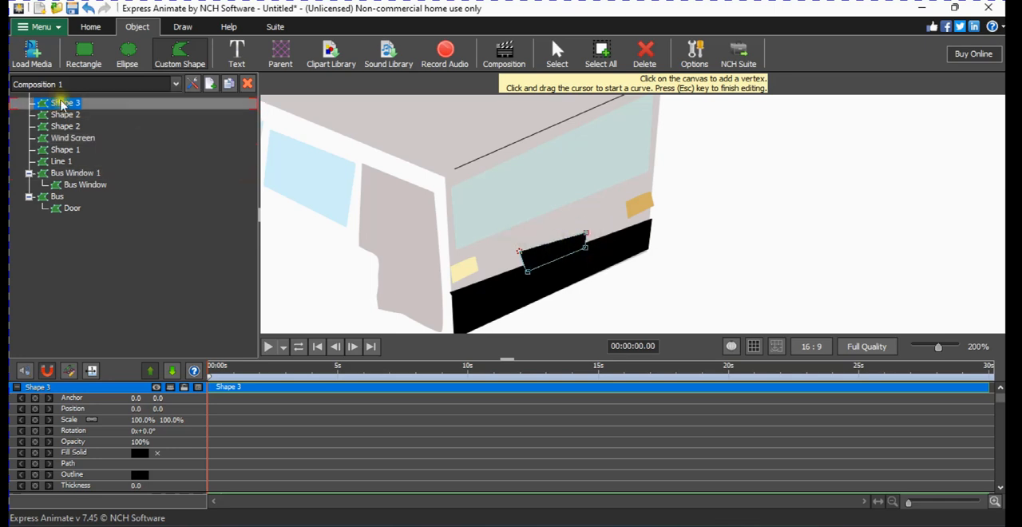
Rename the new plate shape as License Plate and finish editing its vertices.
{"action": "right_click", "coordinate": [57, 103]}
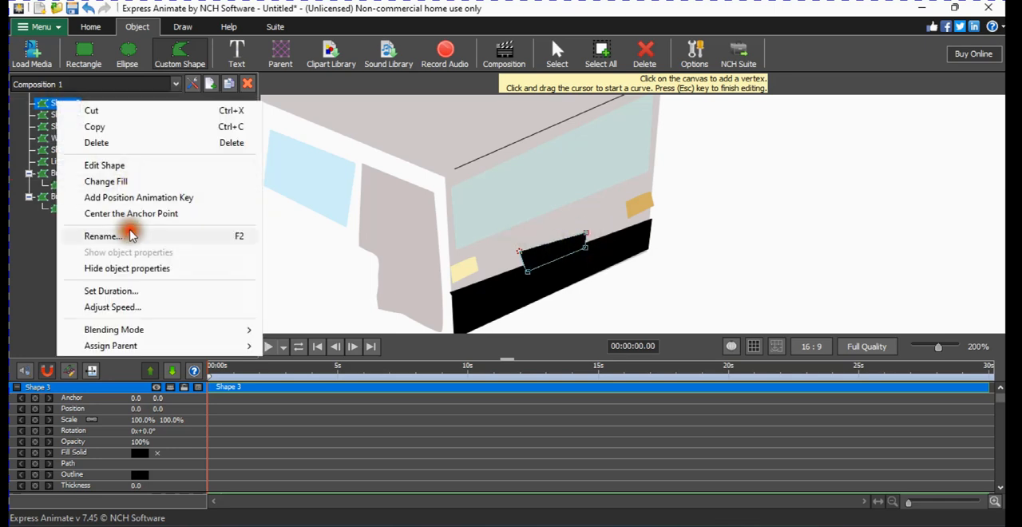
{"action": "left_click", "coordinate": [128, 235]}
{"action": "key", "text": "Caps_Lock"}
{"action": "type", "text": "License Pl"}
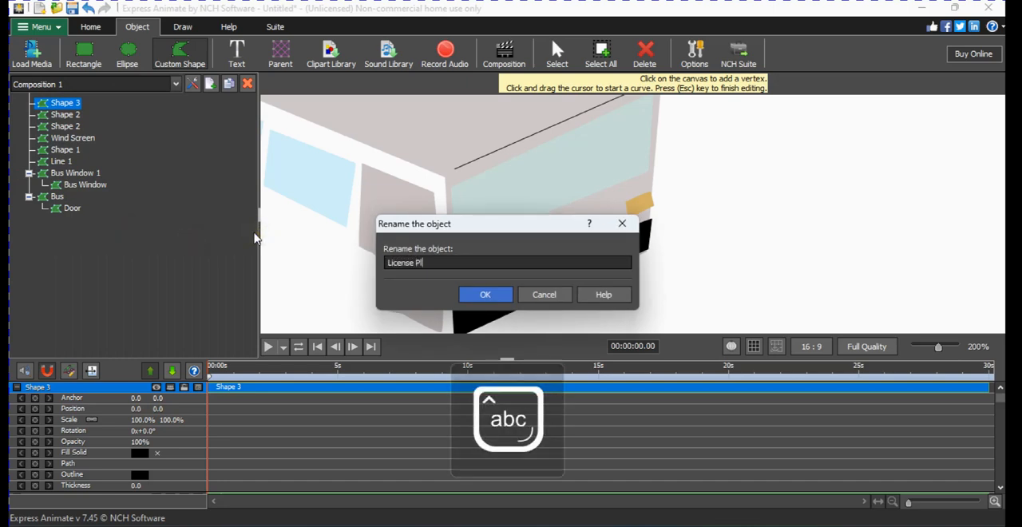
{"action": "type", "text": "ate"}
{"action": "key", "text": "Return"}
{"action": "key", "text": "Escape"}
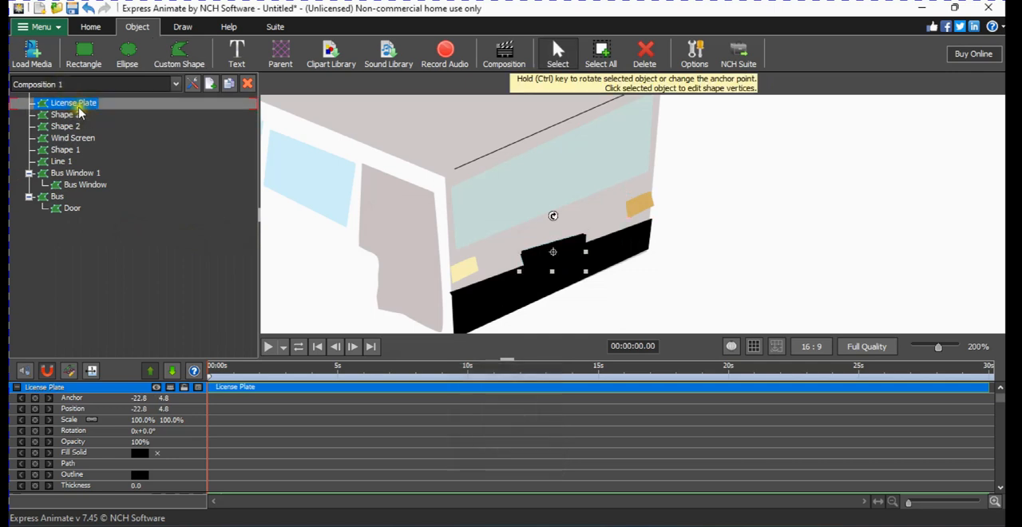
Nest the tan-orange headlight under the pale yellow one and rename the yellow parent shape as Headlights.
{"action": "left_click", "coordinate": [76, 114]}
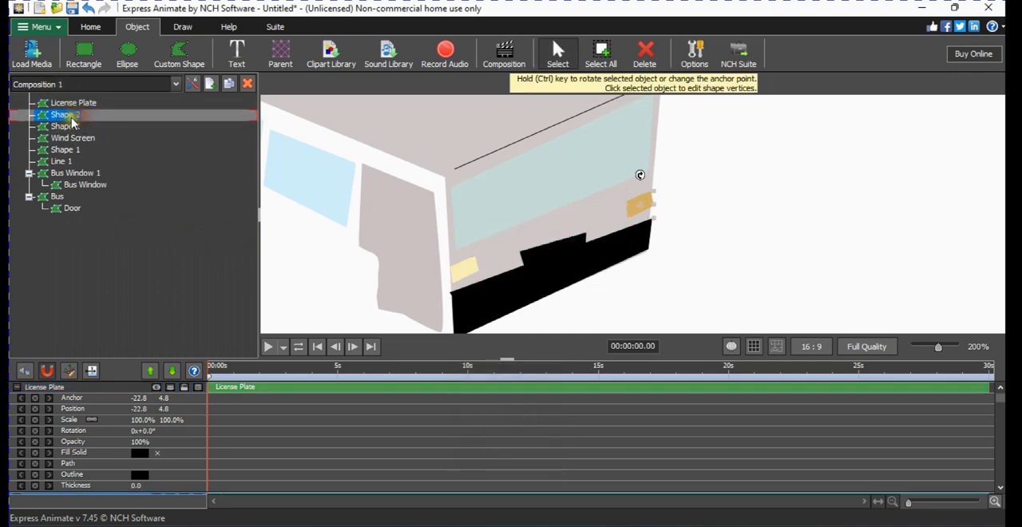
{"action": "mouse_move", "coordinate": [73, 118]}
{"action": "left_mouse_down"}
{"action": "mouse_move", "coordinate": [79, 133]}
{"action": "mouse_move", "coordinate": [68, 119]}
{"action": "left_mouse_up"}
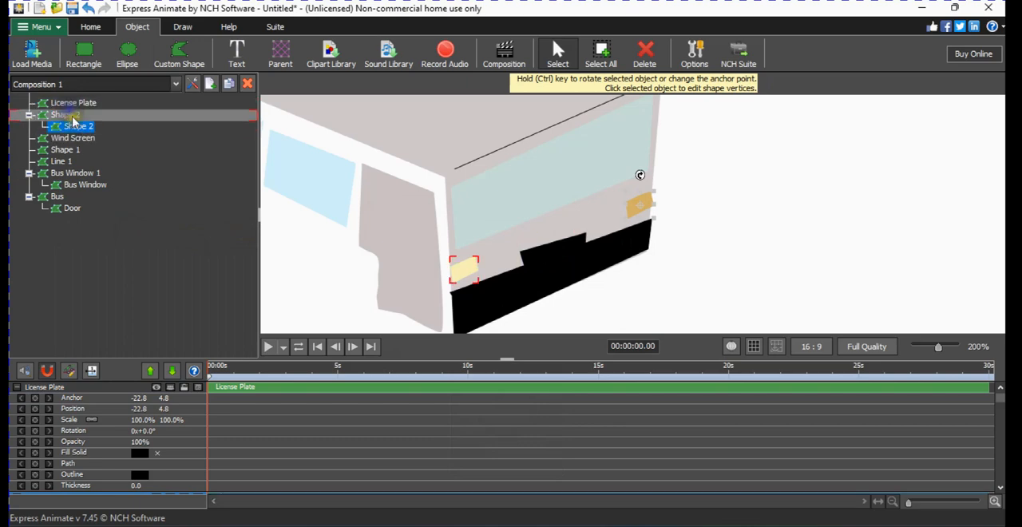
{"action": "right_click", "coordinate": [68, 116]}
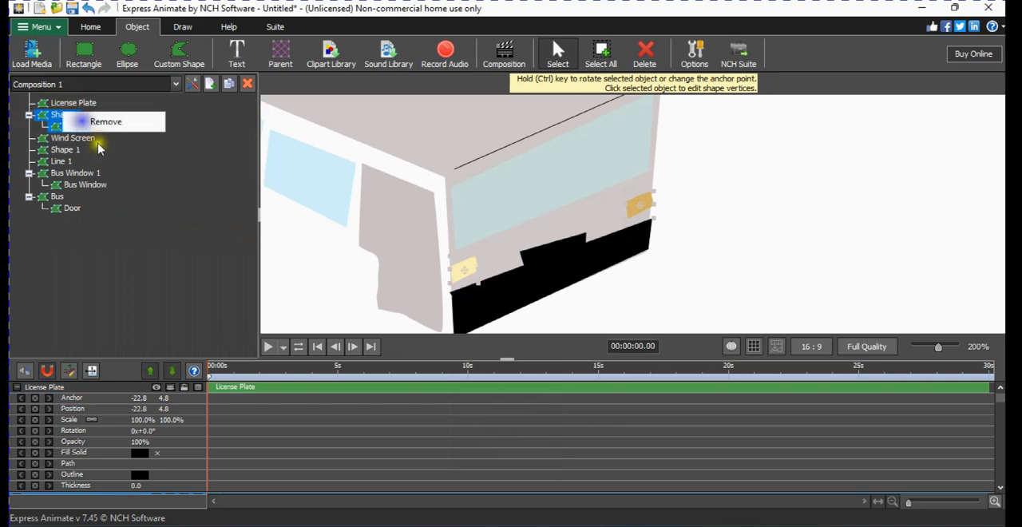
{"action": "right_click", "coordinate": [462, 269]}
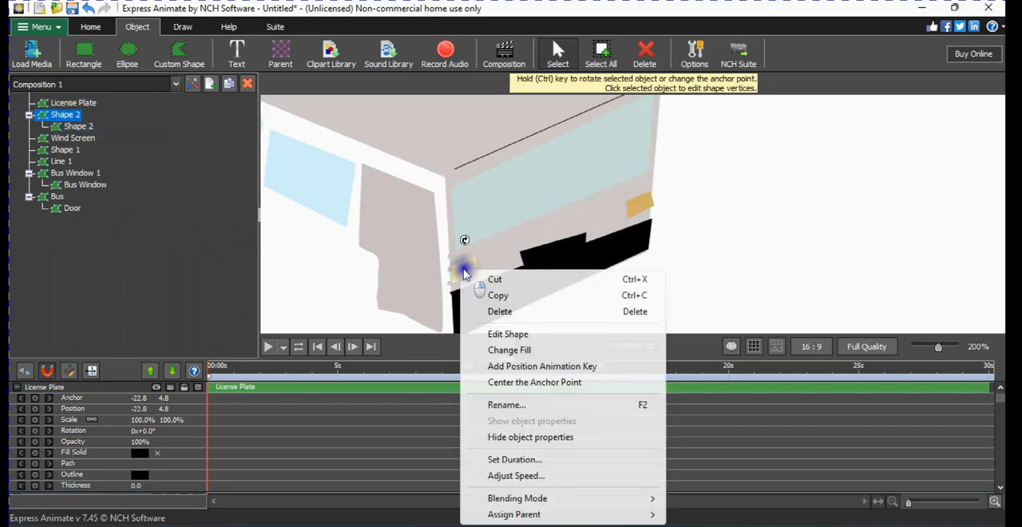
{"action": "left_click", "coordinate": [511, 405]}
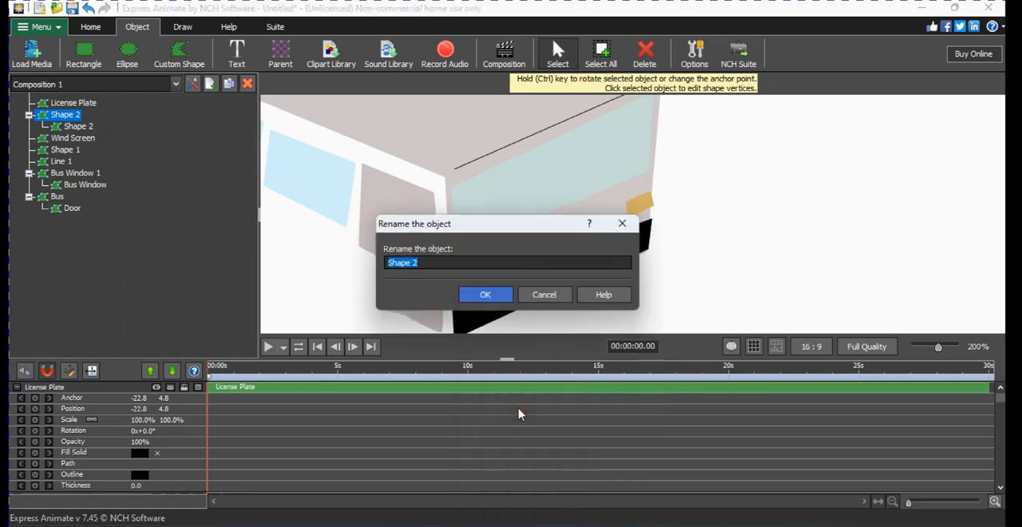
{"action": "type", "text": "Headl"}
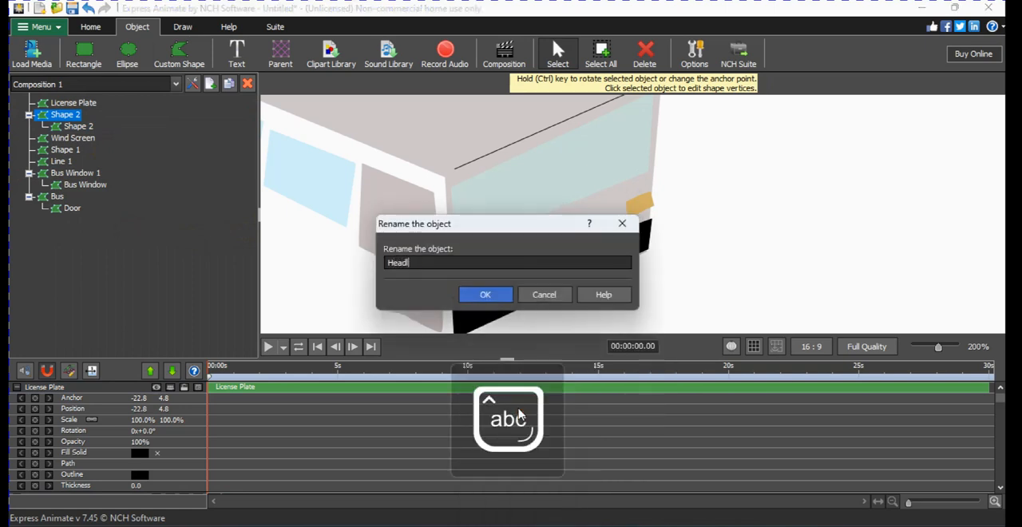
{"action": "type", "text": "ight1"}
{"action": "key", "text": "Return"}
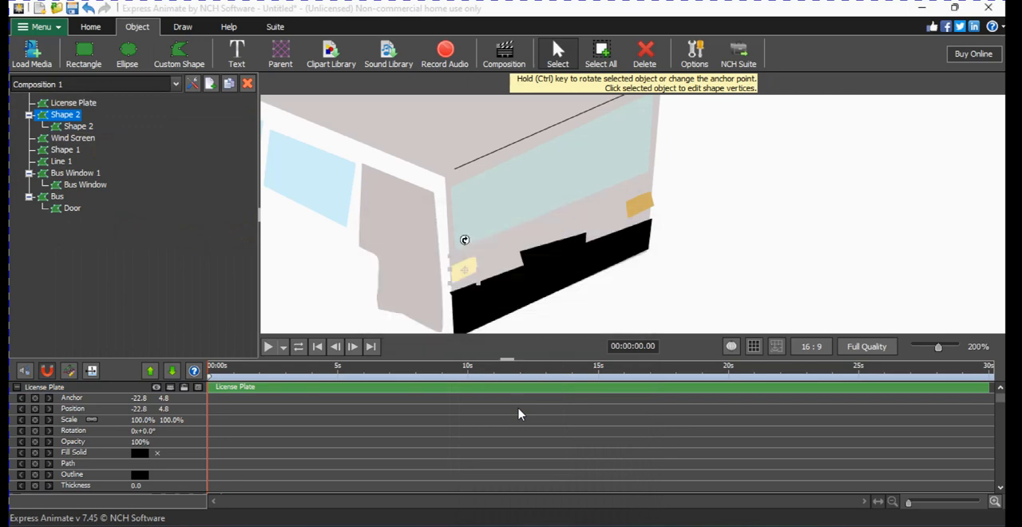
Fill the License Plate shape with the solid off-white color f0f0f0.
{"action": "left_click", "coordinate": [90, 104]}
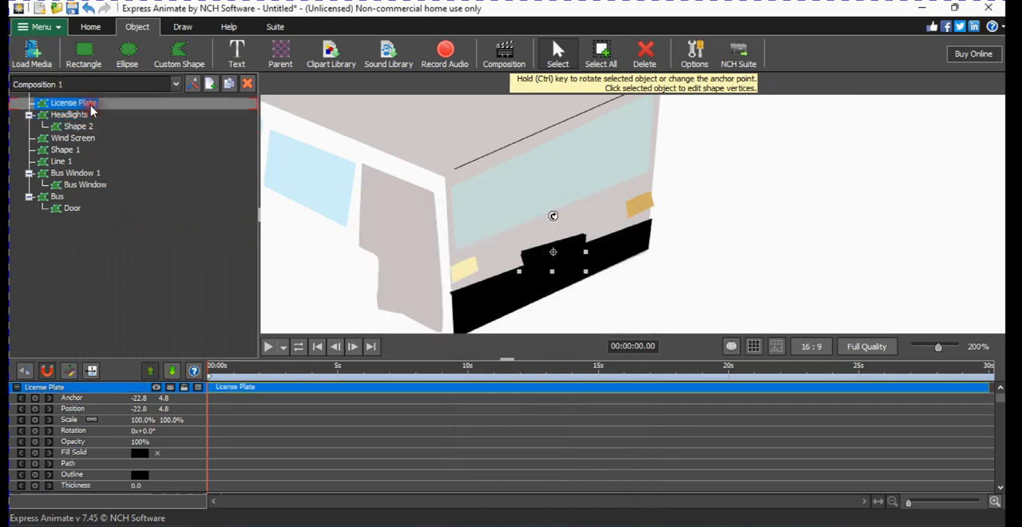
{"action": "right_click", "coordinate": [90, 111]}
{"action": "left_click", "coordinate": [103, 185]}
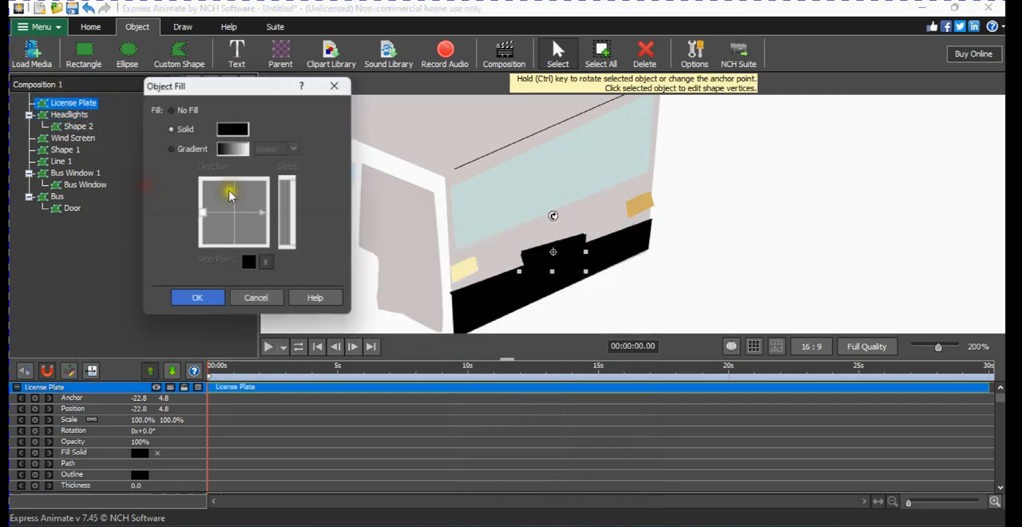
{"action": "left_click", "coordinate": [232, 130]}
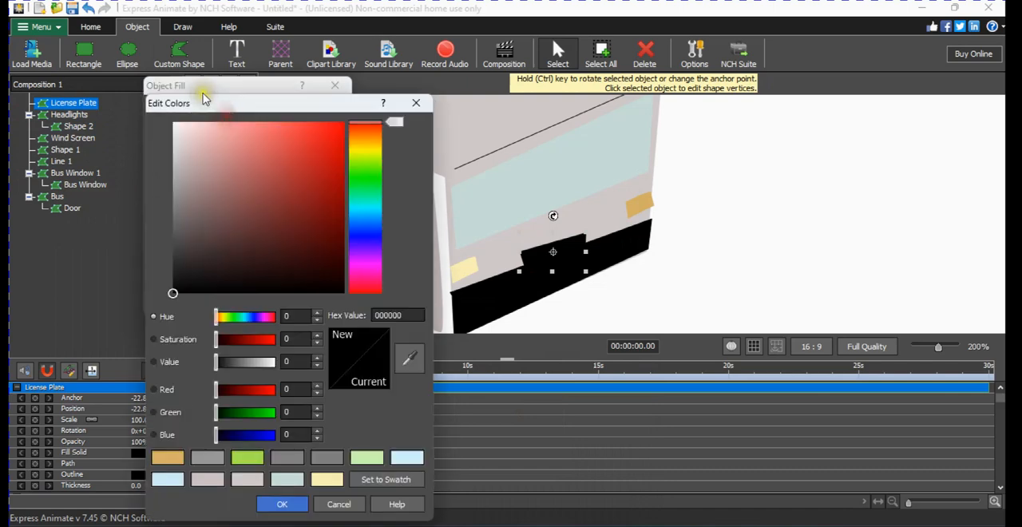
{"action": "left_click_drag", "start_coordinate": [190, 162], "coordinate": [158, 136]}
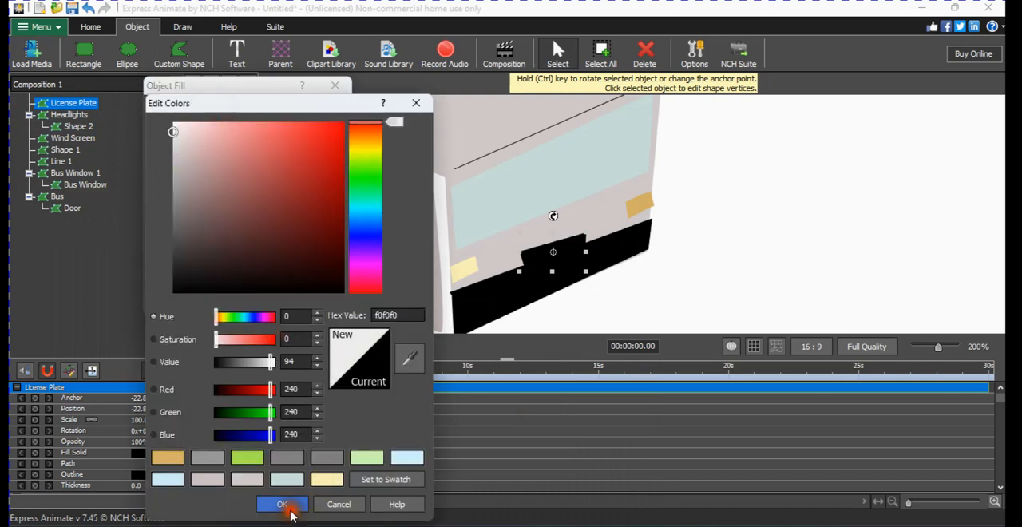
{"action": "left_click", "coordinate": [289, 510]}
{"action": "left_click", "coordinate": [218, 305]}
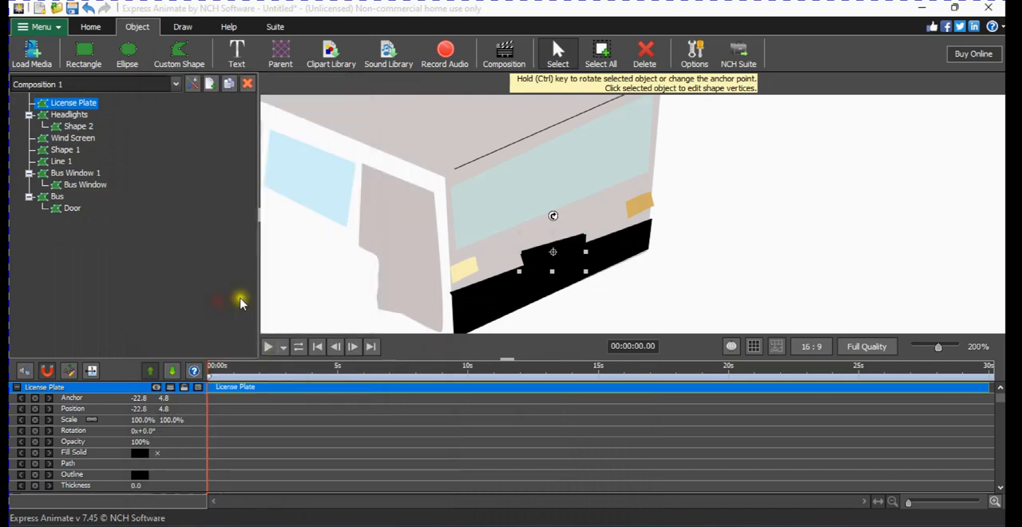
{"action": "left_click", "coordinate": [392, 296]}
Draw a small black ellipse as the front wheel at the bus side's lower edge, overlapping the door's rear edge.
{"action": "scroll", "coordinate": [583, 285], "scroll_direction": "down", "scroll_amount": 4}
{"action": "scroll", "coordinate": [577, 285], "scroll_direction": "down", "scroll_amount": 1}
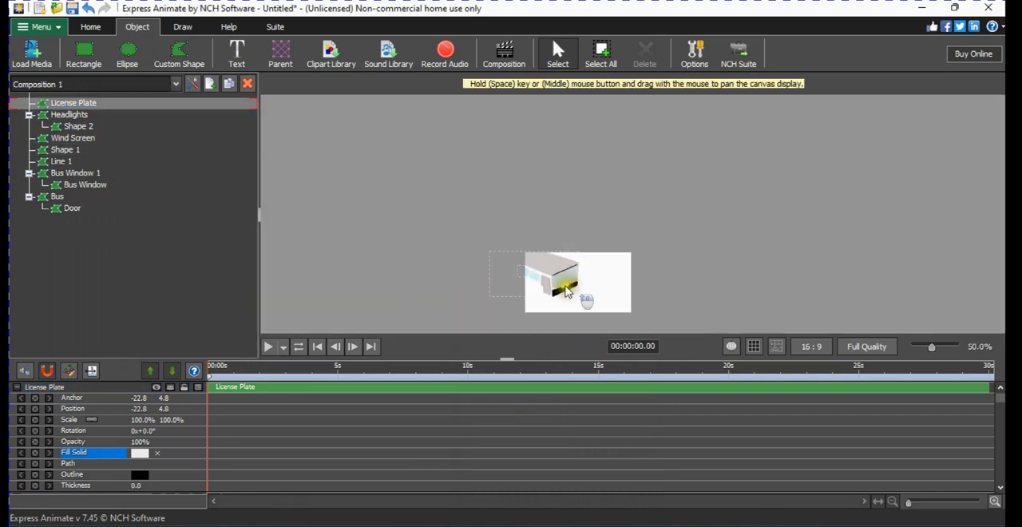
{"action": "scroll", "coordinate": [559, 296], "scroll_direction": "up", "scroll_amount": 2}
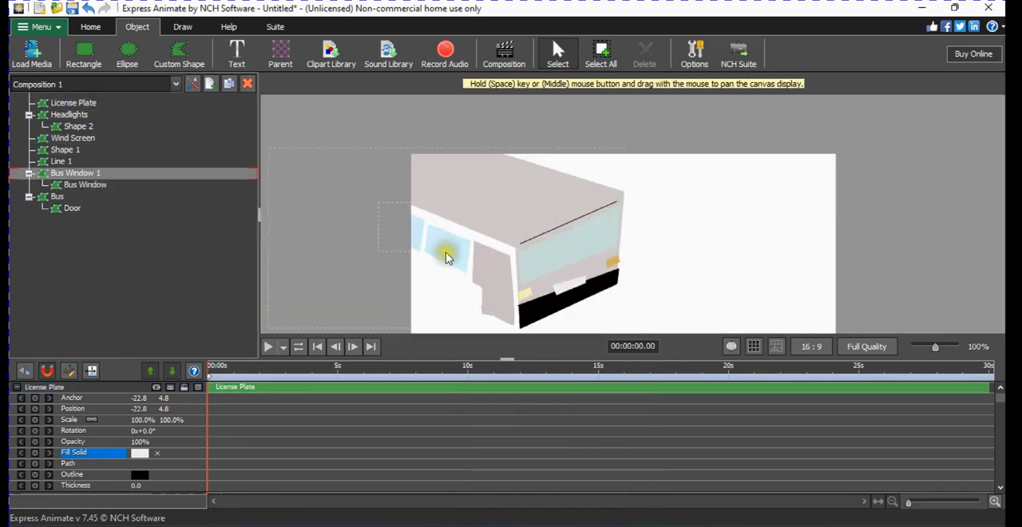
{"action": "scroll", "coordinate": [447, 269], "scroll_direction": "down", "scroll_amount": 1}
{"action": "scroll", "coordinate": [440, 285], "scroll_direction": "up", "scroll_amount": 2}
{"action": "scroll", "coordinate": [442, 286], "scroll_direction": "down", "scroll_amount": 1}
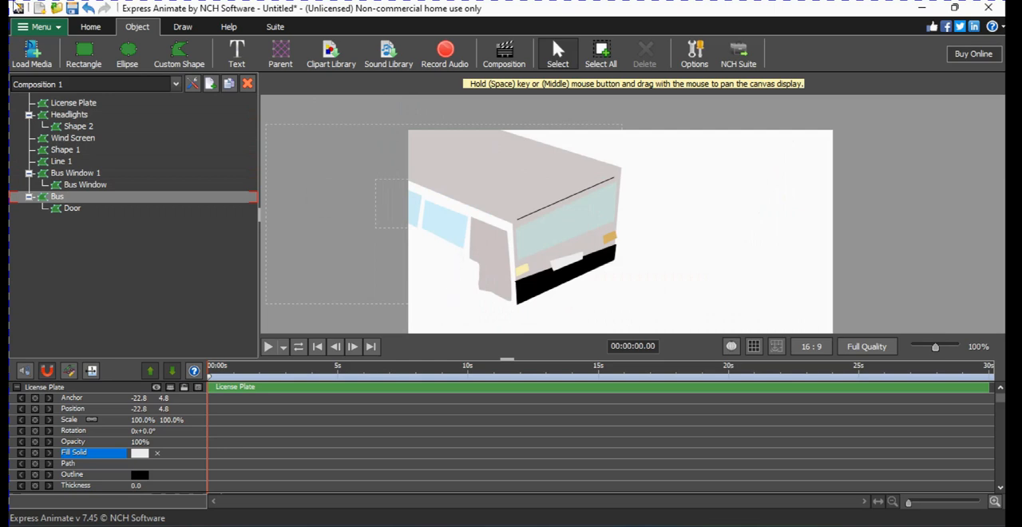
{"action": "left_click", "coordinate": [128, 52]}
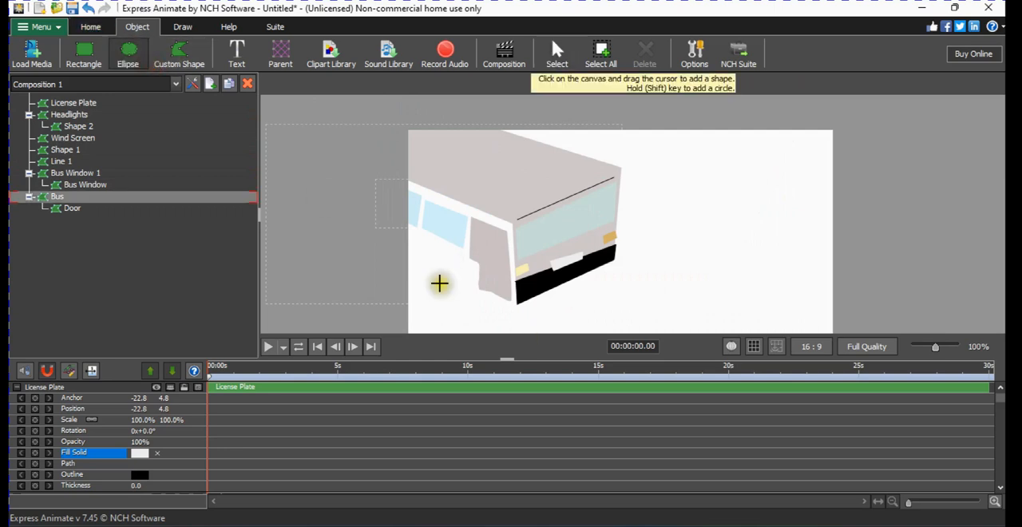
{"action": "left_click_drag", "start_coordinate": [451, 269], "coordinate": [450, 269]}
{"action": "left_click_drag", "start_coordinate": [473, 299], "coordinate": [465, 277]}
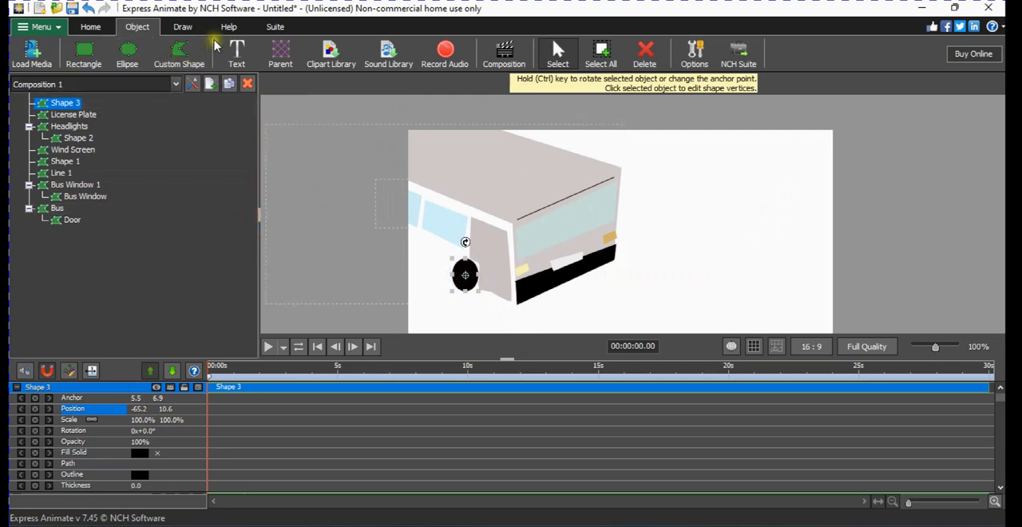
Draw a black line of size 10 under the door from the bus's lower front corner to the wheel.
{"action": "left_click", "coordinate": [180, 27]}
{"action": "left_click", "coordinate": [76, 52]}
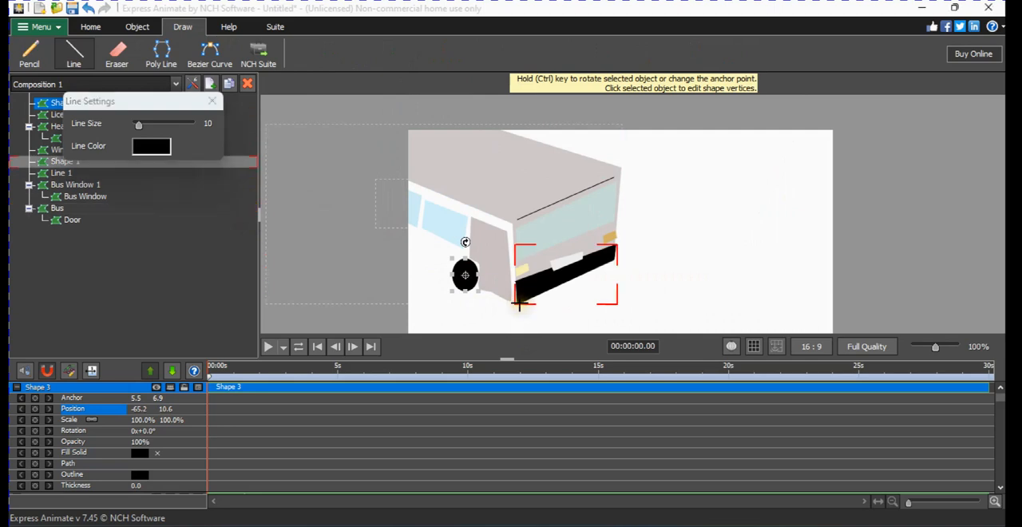
{"action": "left_click_drag", "start_coordinate": [519, 303], "coordinate": [474, 290]}
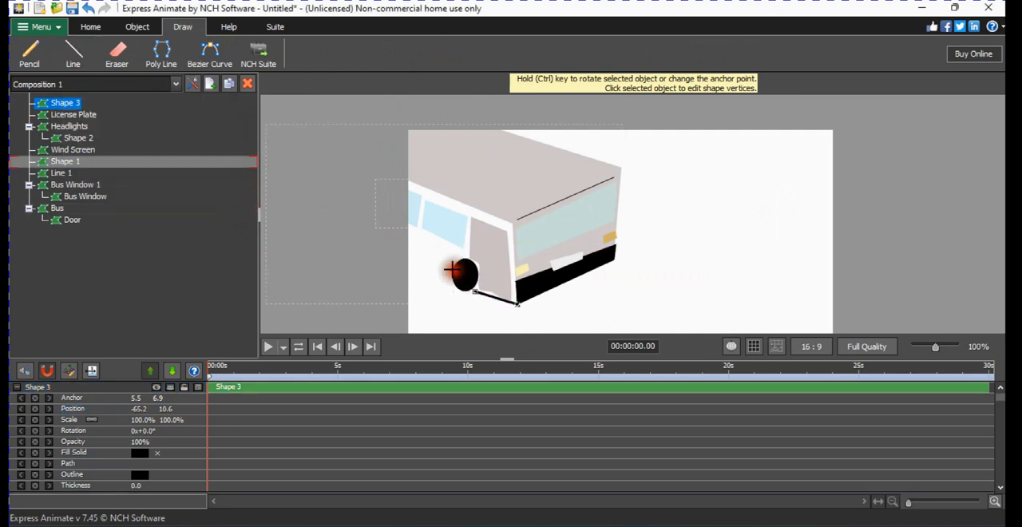
{"action": "left_click", "coordinate": [426, 254]}
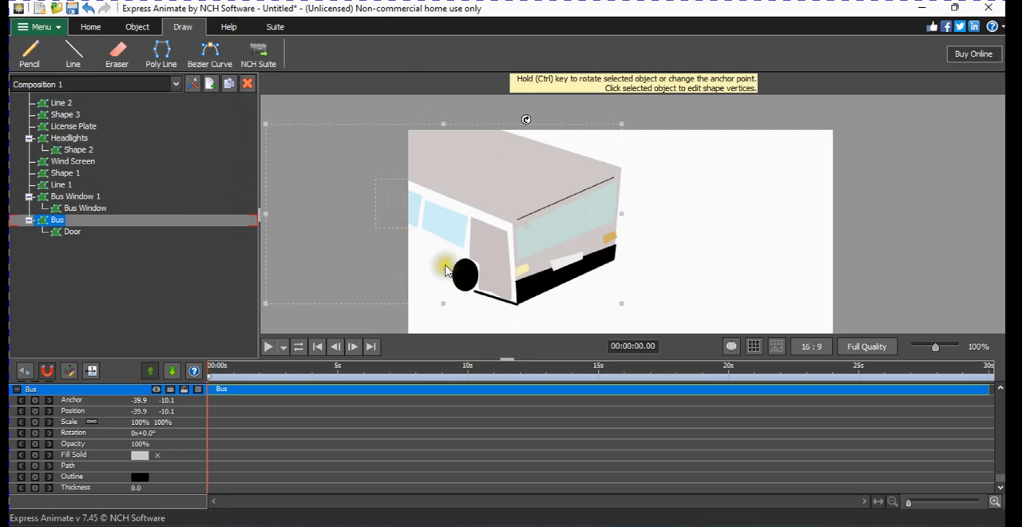
{"action": "left_click", "coordinate": [161, 52]}
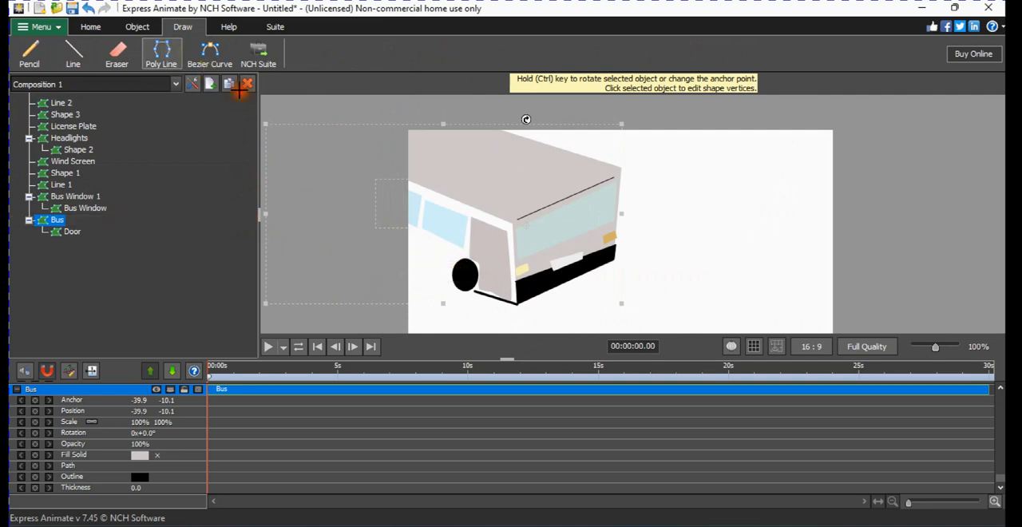
{"action": "left_click", "coordinate": [385, 236]}
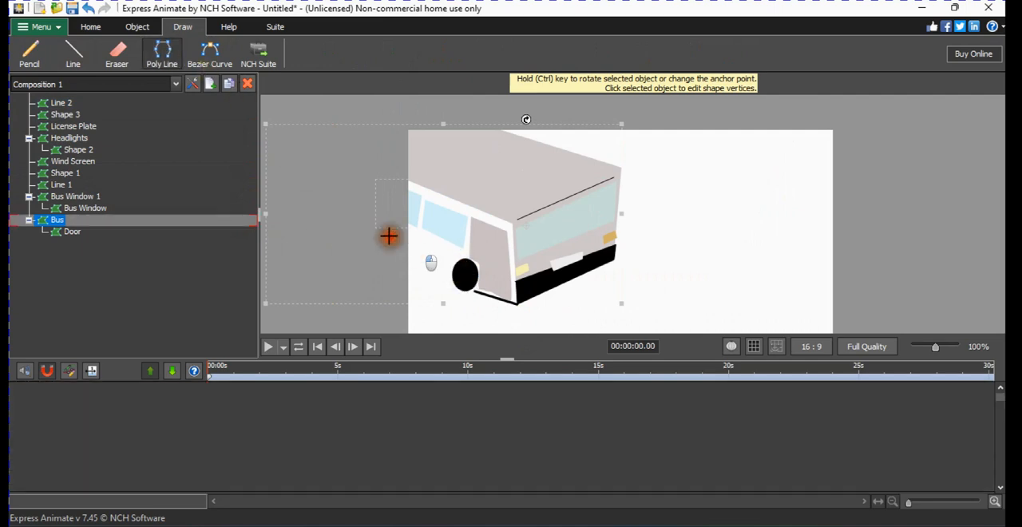
{"action": "left_click", "coordinate": [448, 268]}
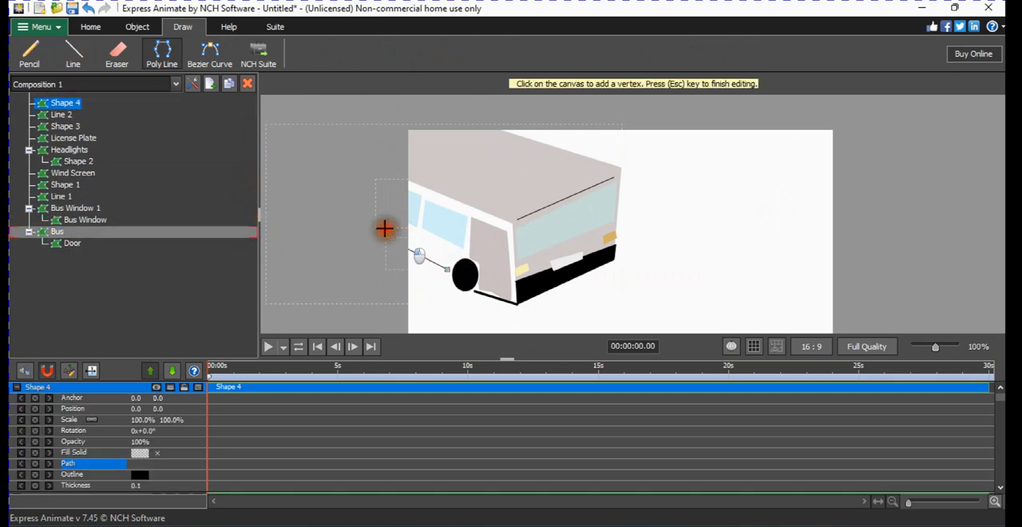
{"action": "left_click", "coordinate": [344, 255]}
{"action": "scroll", "coordinate": [461, 237], "scroll_direction": "down", "scroll_amount": 1}
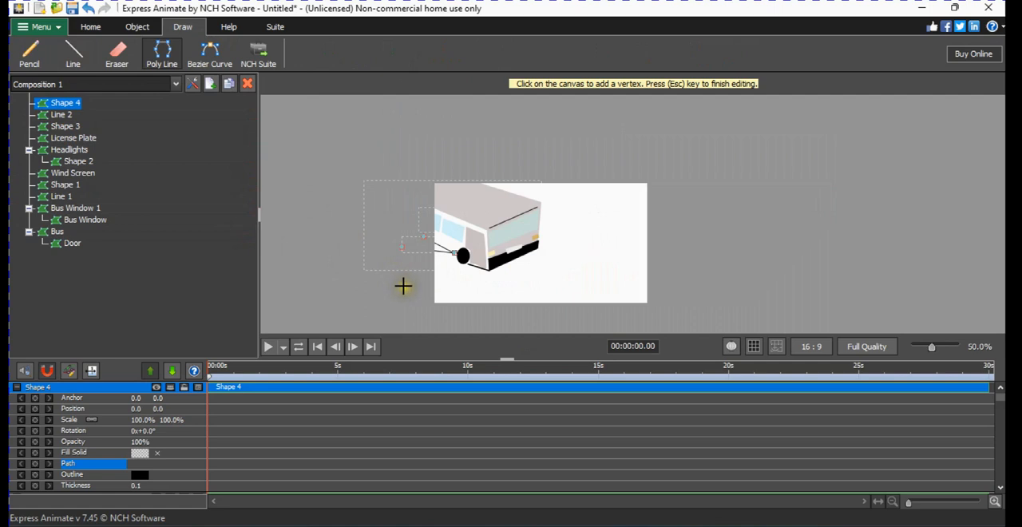
{"action": "key", "text": "Escape"}
Draw a green pencil stripe along the bus side from the wheel towards the rear, below the windows, with brush size 10.
{"action": "left_click", "coordinate": [73, 53]}
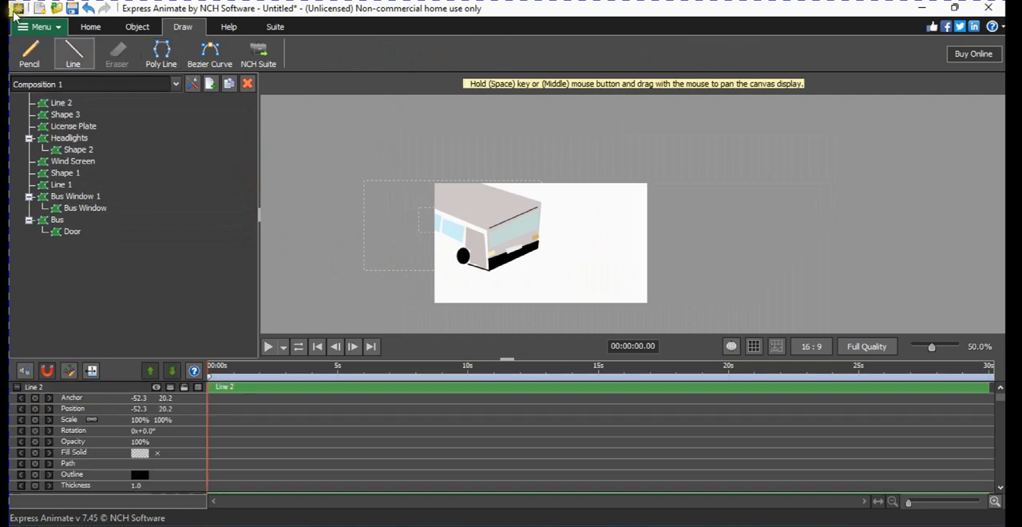
{"action": "left_click", "coordinate": [29, 54]}
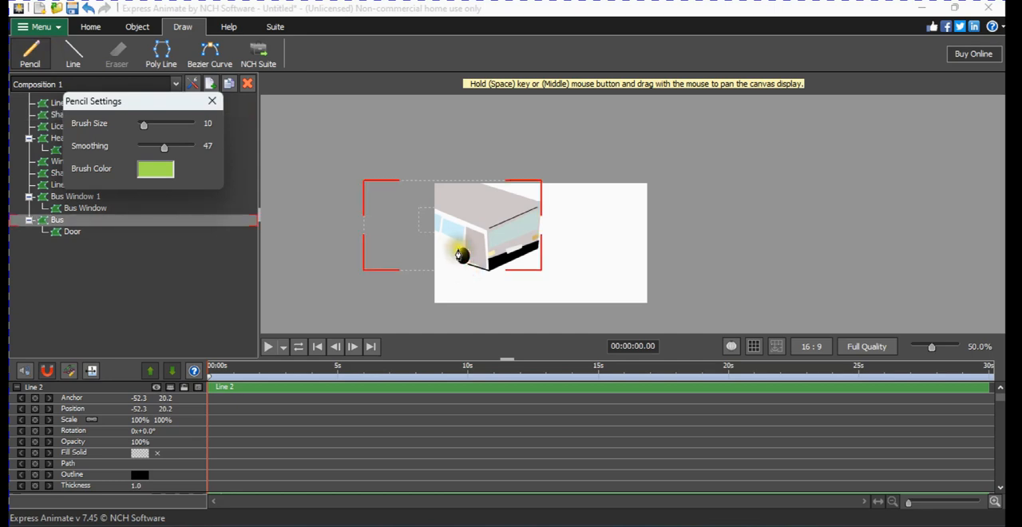
{"action": "left_click_drag", "start_coordinate": [455, 249], "coordinate": [372, 226]}
{"action": "left_click", "coordinate": [263, 251]}
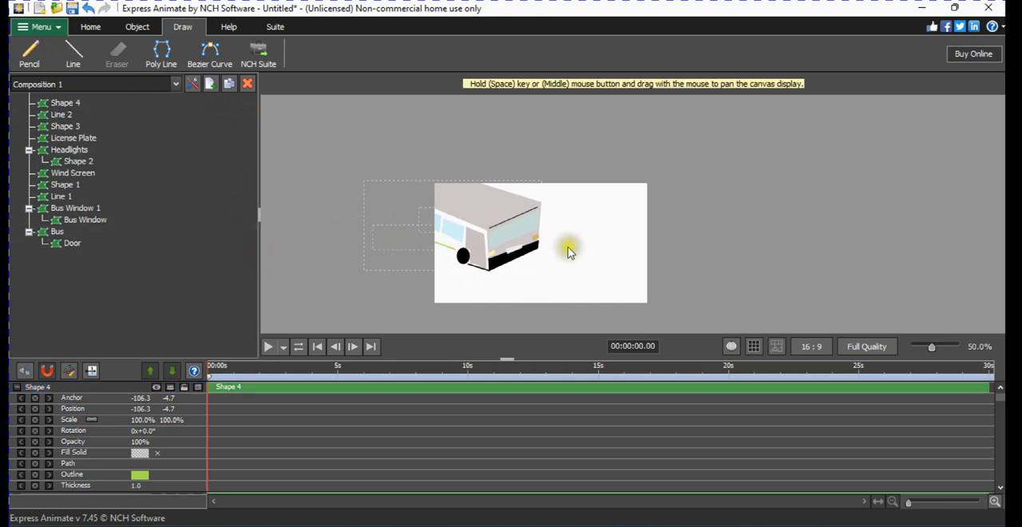
Nudge the Wind Screen shape on the bus front to position -22.2, -13.8.
{"action": "scroll", "coordinate": [558, 241], "scroll_direction": "up", "scroll_amount": 3}
{"action": "scroll", "coordinate": [558, 242], "scroll_direction": "down", "scroll_amount": 1}
{"action": "scroll", "coordinate": [443, 241], "scroll_direction": "up", "scroll_amount": 1}
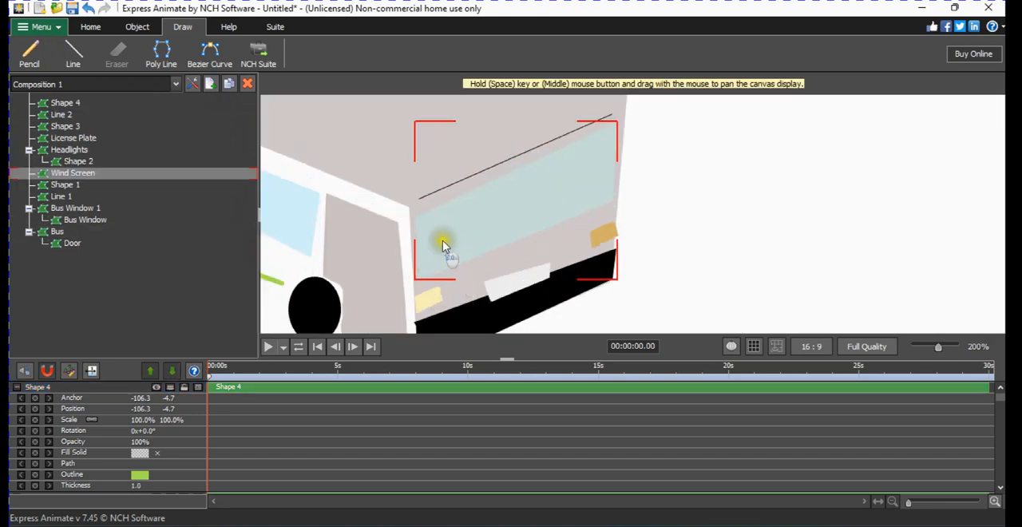
{"action": "mouse_move", "coordinate": [446, 258]}
{"action": "left_mouse_down"}
{"action": "mouse_move", "coordinate": [454, 238]}
{"action": "mouse_move", "coordinate": [474, 242]}
{"action": "mouse_move", "coordinate": [448, 258]}
{"action": "left_mouse_up"}
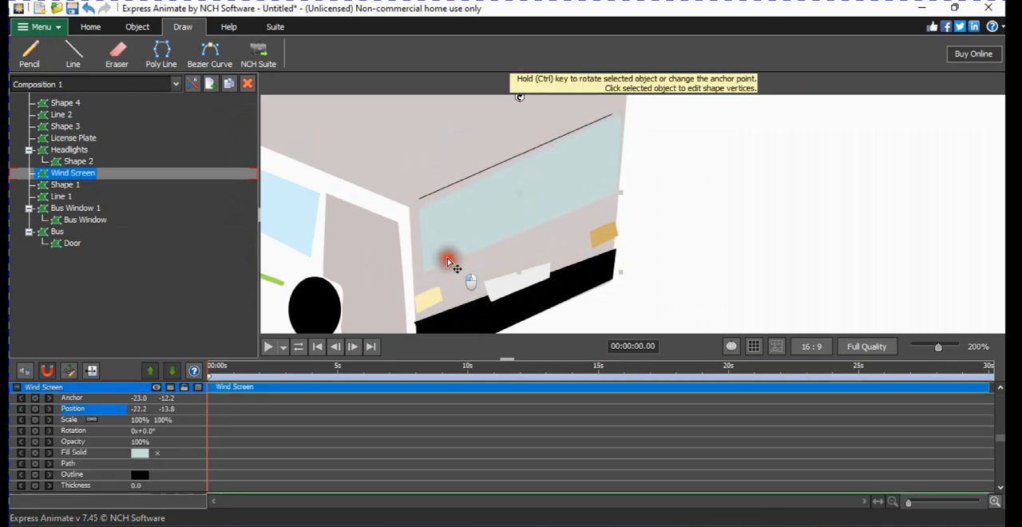
Draw a near-black (080808) pencil arch at the windscreen's far end and shift the Wind Screen shape down to position -22.2, -12.2.
{"action": "left_click", "coordinate": [32, 56]}
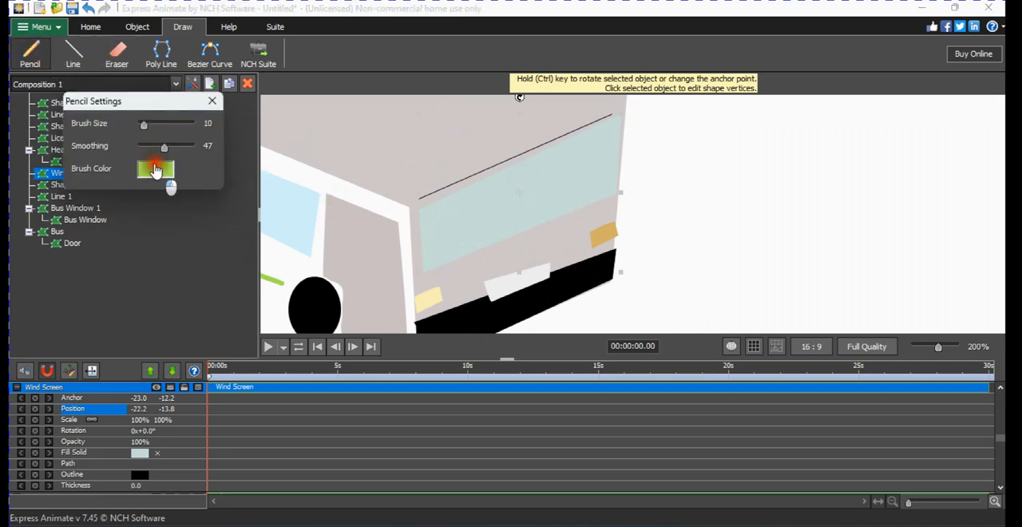
{"action": "left_click", "coordinate": [155, 170]}
{"action": "left_click", "coordinate": [93, 285]}
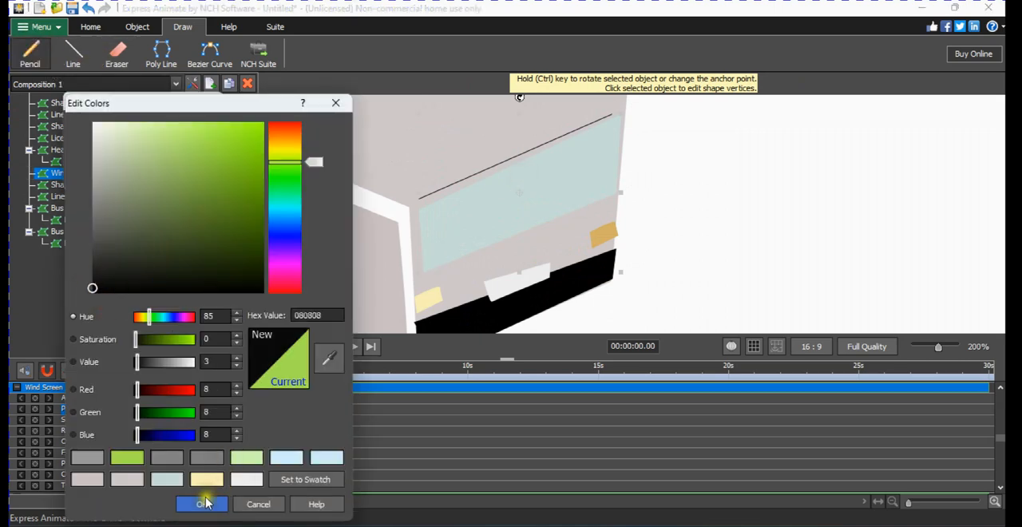
{"action": "left_click", "coordinate": [202, 503]}
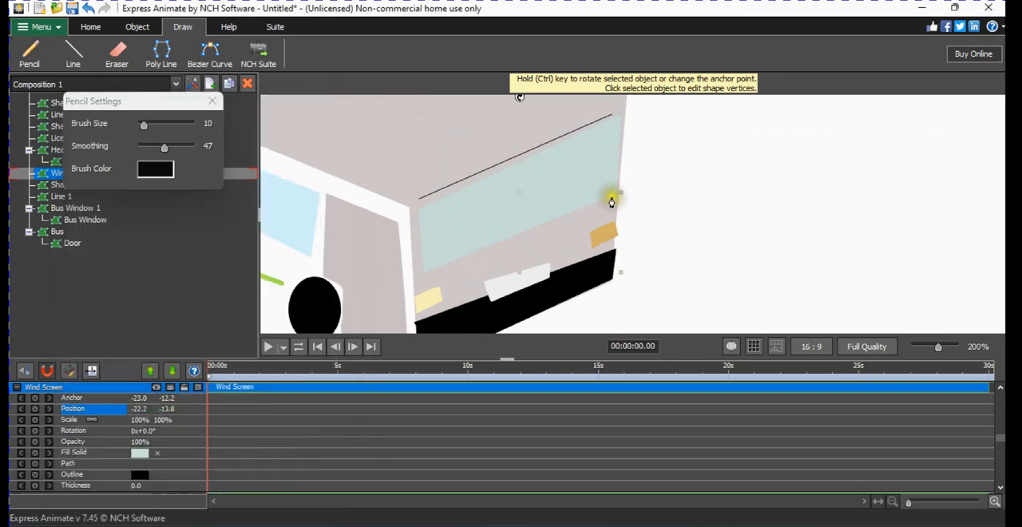
{"action": "mouse_move", "coordinate": [611, 202]}
{"action": "left_mouse_down"}
{"action": "mouse_move", "coordinate": [595, 179]}
{"action": "mouse_move", "coordinate": [564, 211]}
{"action": "left_mouse_up"}
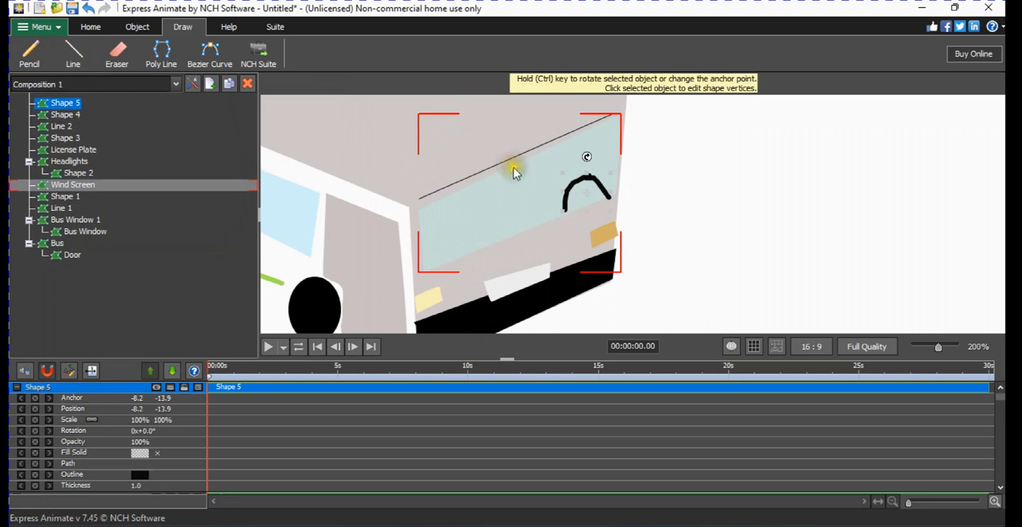
{"action": "left_click", "coordinate": [515, 174]}
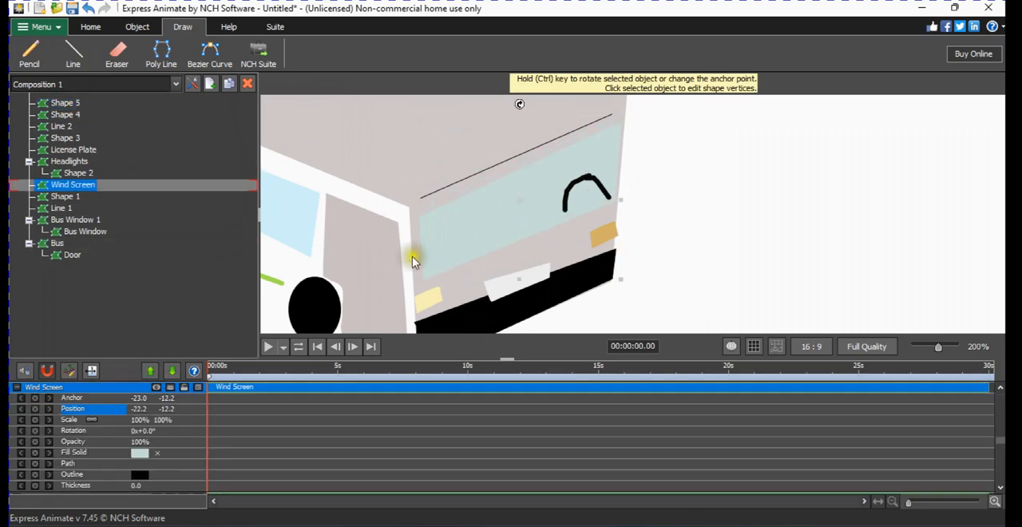
{"action": "left_click", "coordinate": [29, 52]}
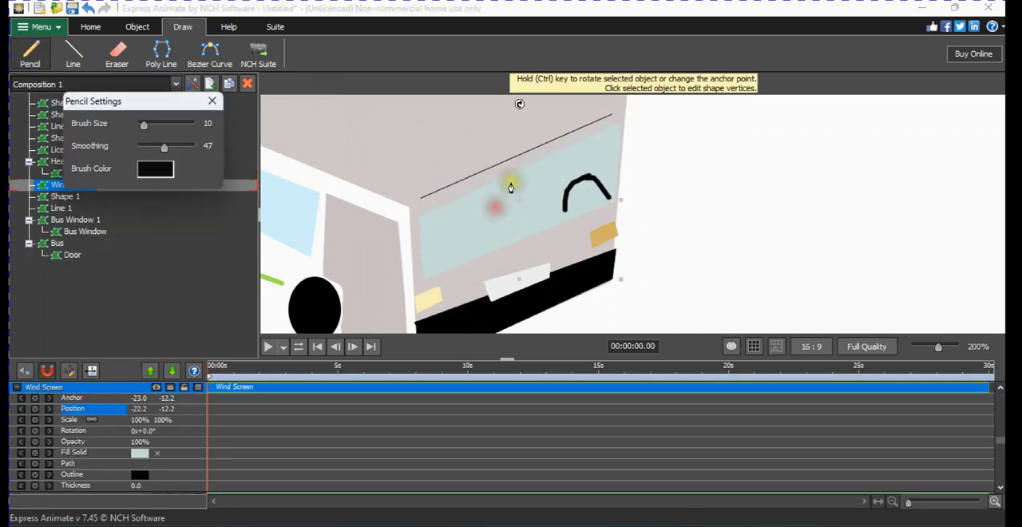
{"action": "mouse_move", "coordinate": [512, 187]}
{"action": "left_mouse_down"}
{"action": "mouse_move", "coordinate": [486, 217]}
{"action": "mouse_move", "coordinate": [519, 216]}
{"action": "mouse_move", "coordinate": [564, 183]}
{"action": "mouse_move", "coordinate": [557, 175]}
{"action": "mouse_move", "coordinate": [511, 171]}
{"action": "left_mouse_up"}
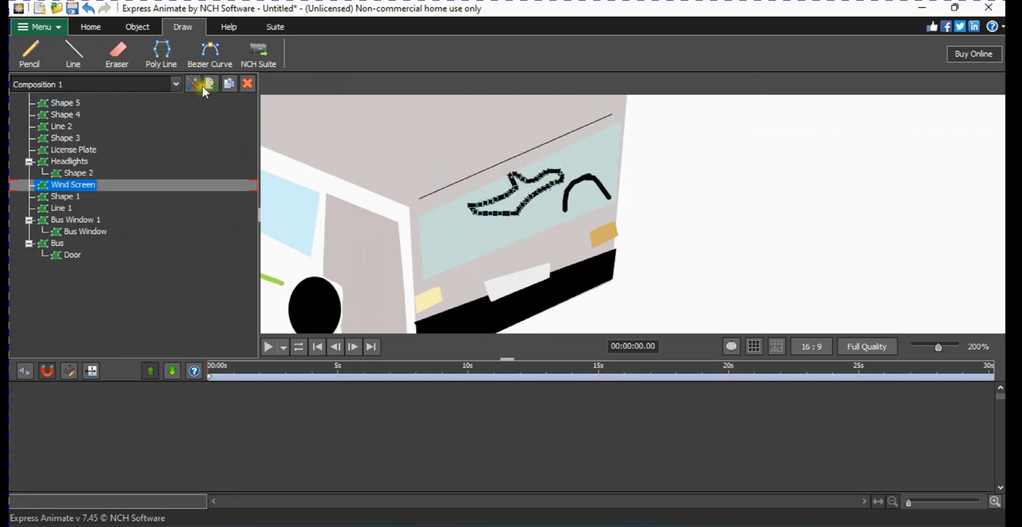
{"action": "left_click", "coordinate": [203, 88]}
{"action": "scroll", "coordinate": [587, 229], "scroll_direction": "down", "scroll_amount": 4}
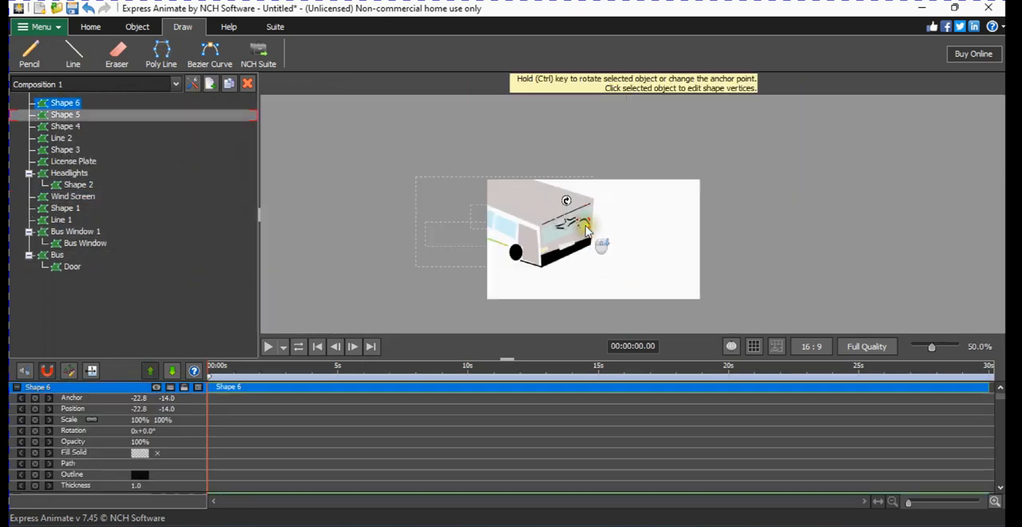
{"action": "key", "text": "Delete"}
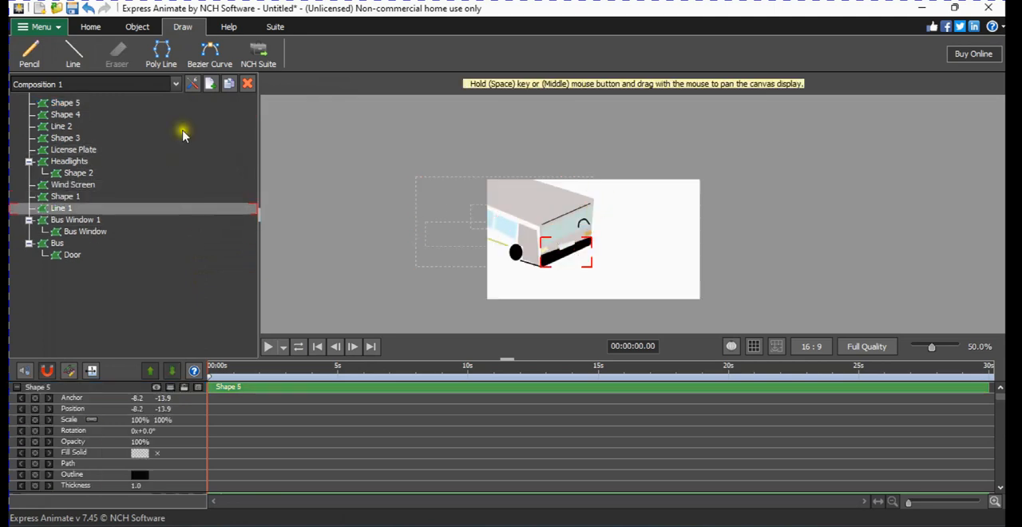
Complete the steering wheel in black pencil by adding the lower rim, centre hub and spokes to the arch.
{"action": "left_click", "coordinate": [30, 53]}
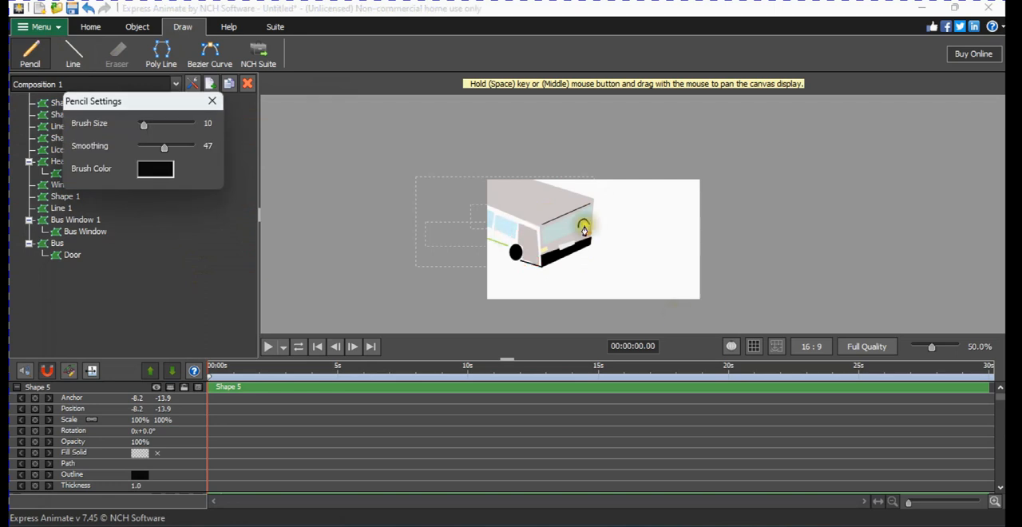
{"action": "scroll", "coordinate": [603, 232], "scroll_direction": "up", "scroll_amount": 6}
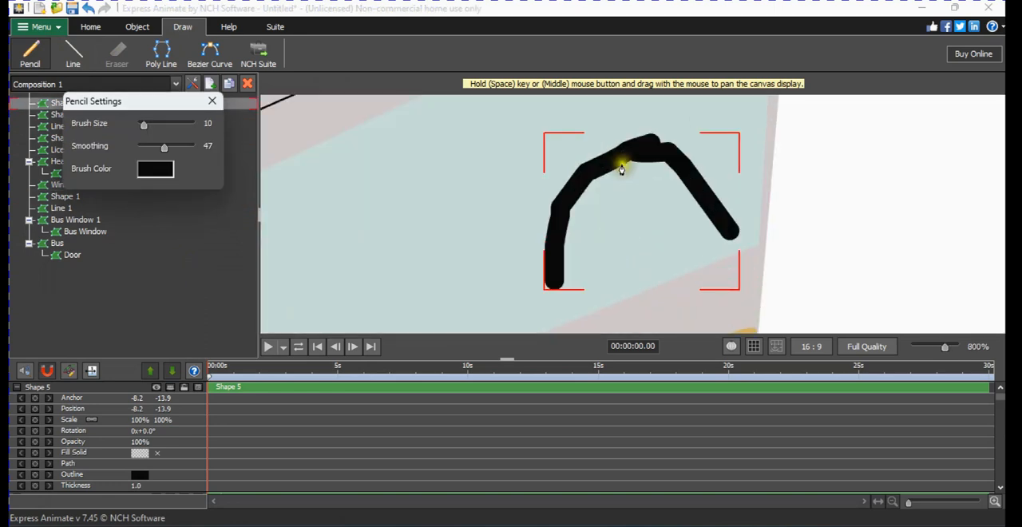
{"action": "mouse_move", "coordinate": [621, 165]}
{"action": "left_mouse_down"}
{"action": "mouse_move", "coordinate": [645, 229]}
{"action": "mouse_move", "coordinate": [628, 242]}
{"action": "mouse_move", "coordinate": [622, 271]}
{"action": "mouse_move", "coordinate": [661, 268]}
{"action": "mouse_move", "coordinate": [660, 234]}
{"action": "mouse_move", "coordinate": [642, 239]}
{"action": "mouse_move", "coordinate": [639, 249]}
{"action": "mouse_move", "coordinate": [686, 229]}
{"action": "mouse_move", "coordinate": [636, 249]}
{"action": "mouse_move", "coordinate": [649, 255]}
{"action": "mouse_move", "coordinate": [625, 253]}
{"action": "mouse_move", "coordinate": [610, 279]}
{"action": "mouse_move", "coordinate": [573, 285]}
{"action": "mouse_move", "coordinate": [542, 334]}
{"action": "mouse_move", "coordinate": [642, 317]}
{"action": "mouse_move", "coordinate": [714, 288]}
{"action": "mouse_move", "coordinate": [760, 237]}
{"action": "mouse_move", "coordinate": [662, 237]}
{"action": "left_mouse_up"}
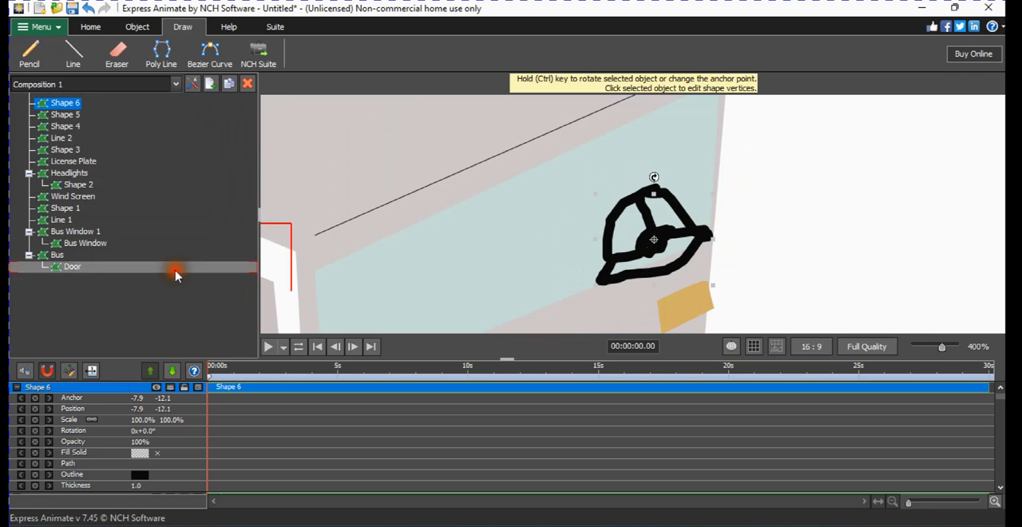
{"action": "left_click", "coordinate": [178, 267]}
{"action": "scroll", "coordinate": [472, 256], "scroll_direction": "down", "scroll_amount": 3}
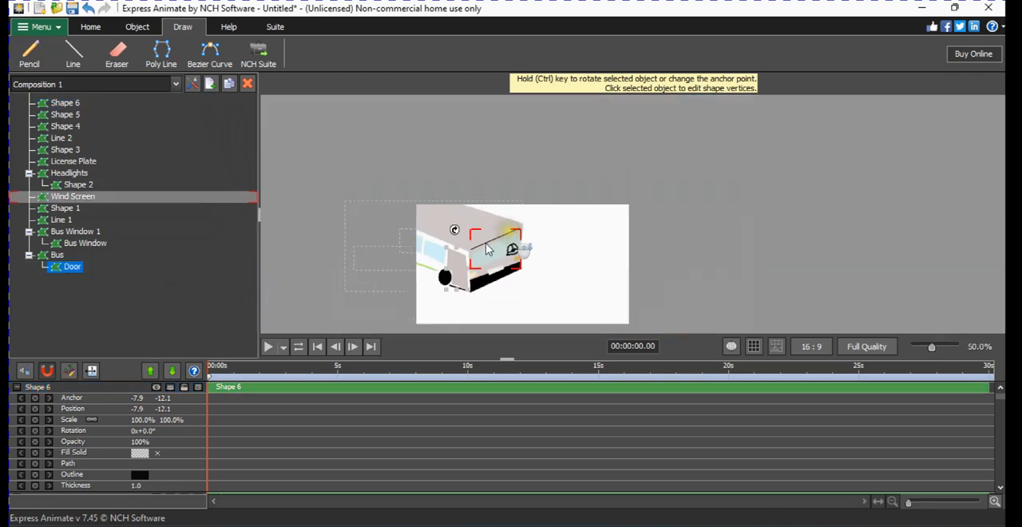
{"action": "scroll", "coordinate": [477, 255], "scroll_direction": "up", "scroll_amount": 1}
{"action": "key", "text": "space"}
{"action": "scroll", "coordinate": [386, 229], "scroll_direction": "down", "scroll_amount": 1}
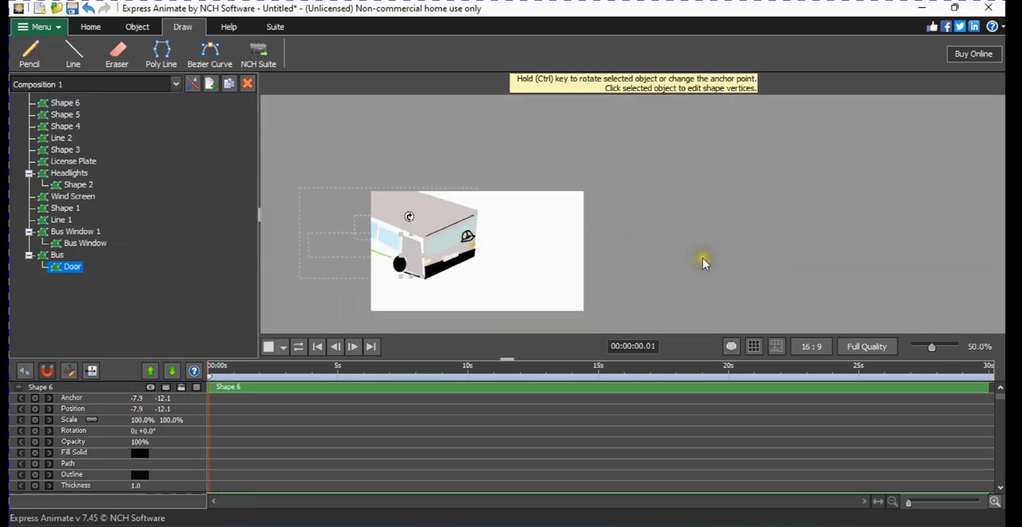
{"action": "left_click", "coordinate": [702, 258]}
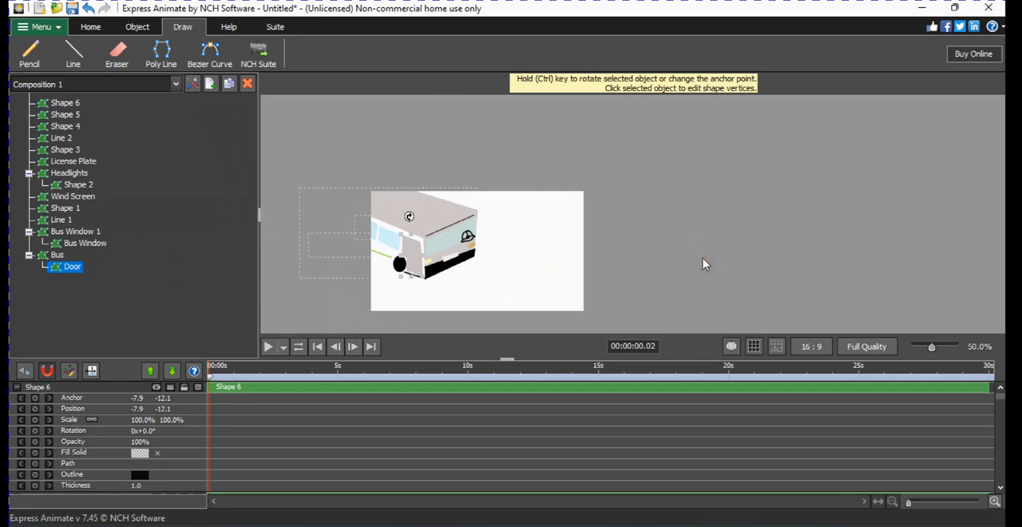